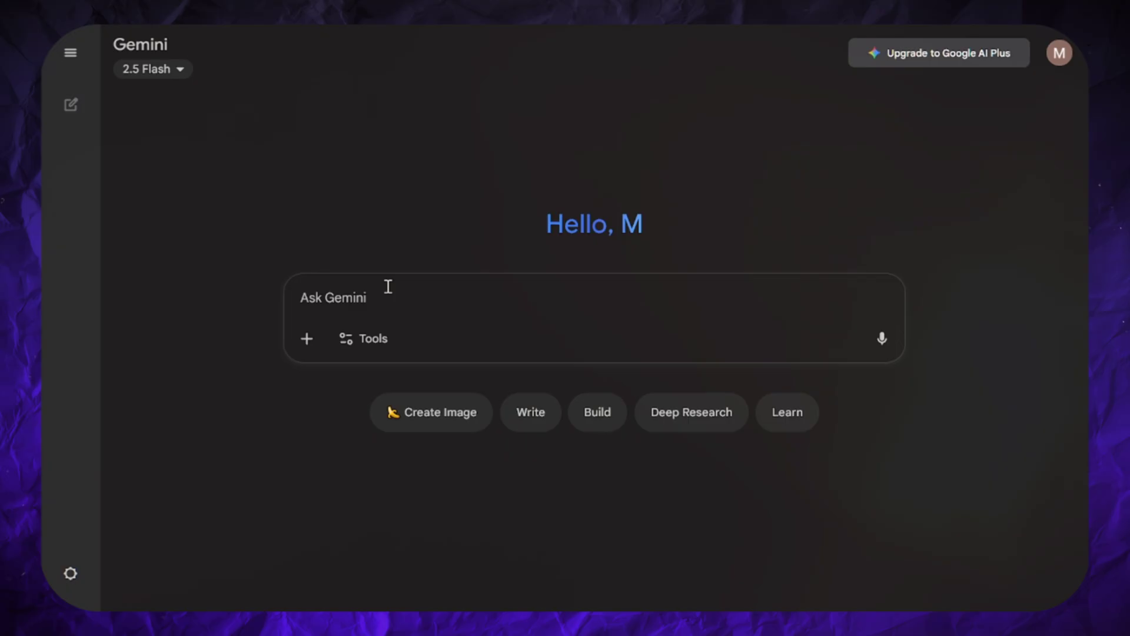
Step: Ask Gemini for a photorealistic face close-up of the girl on the beige couch in evening sunlight
click(173, 70)
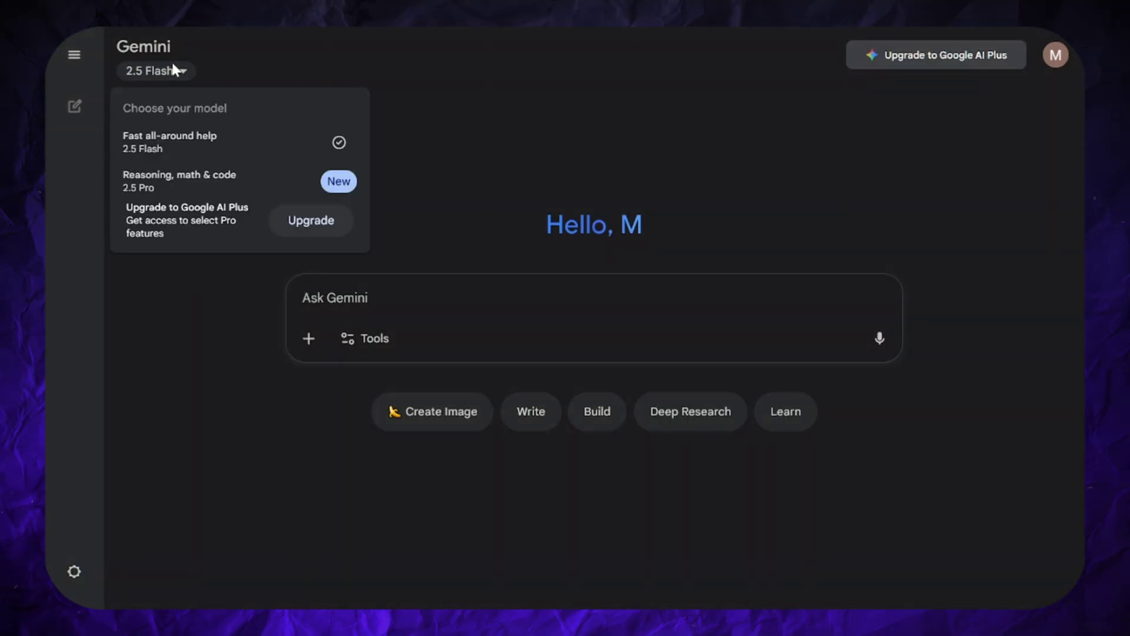
click(172, 70)
text(create )
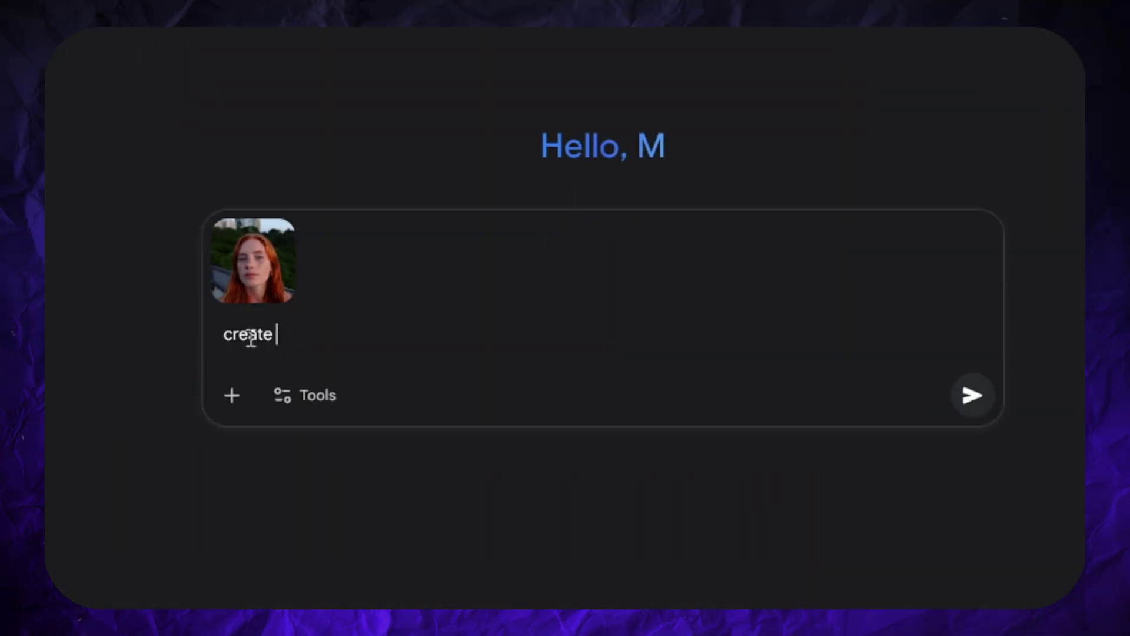
text(photorealistic face close-upportrait of this girl s)
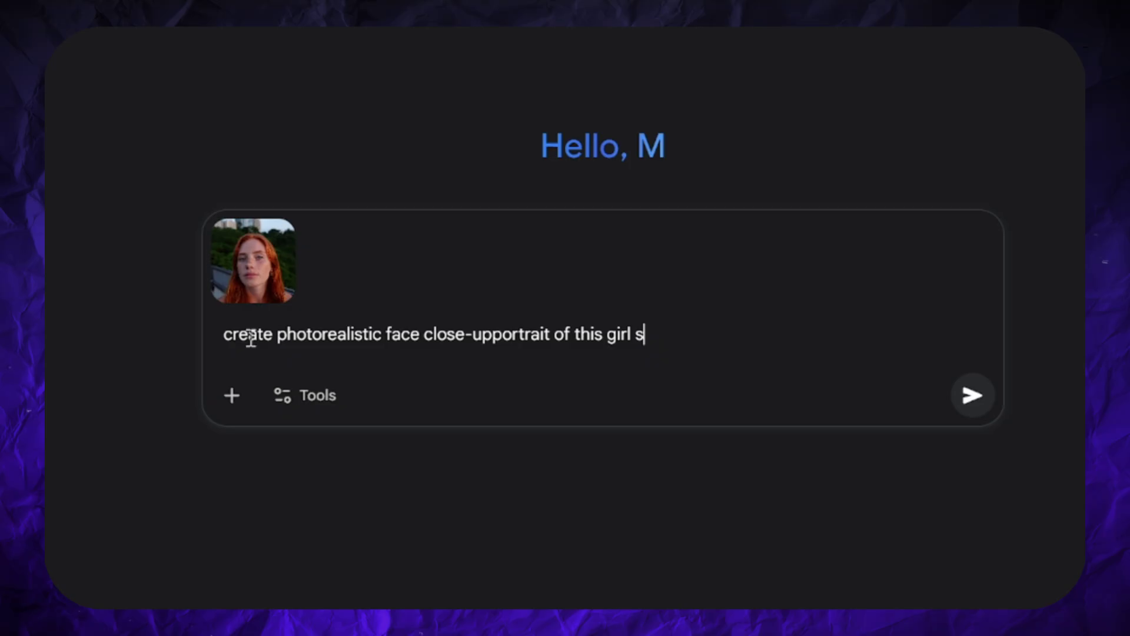
text(itting on the beige couch in the ti)
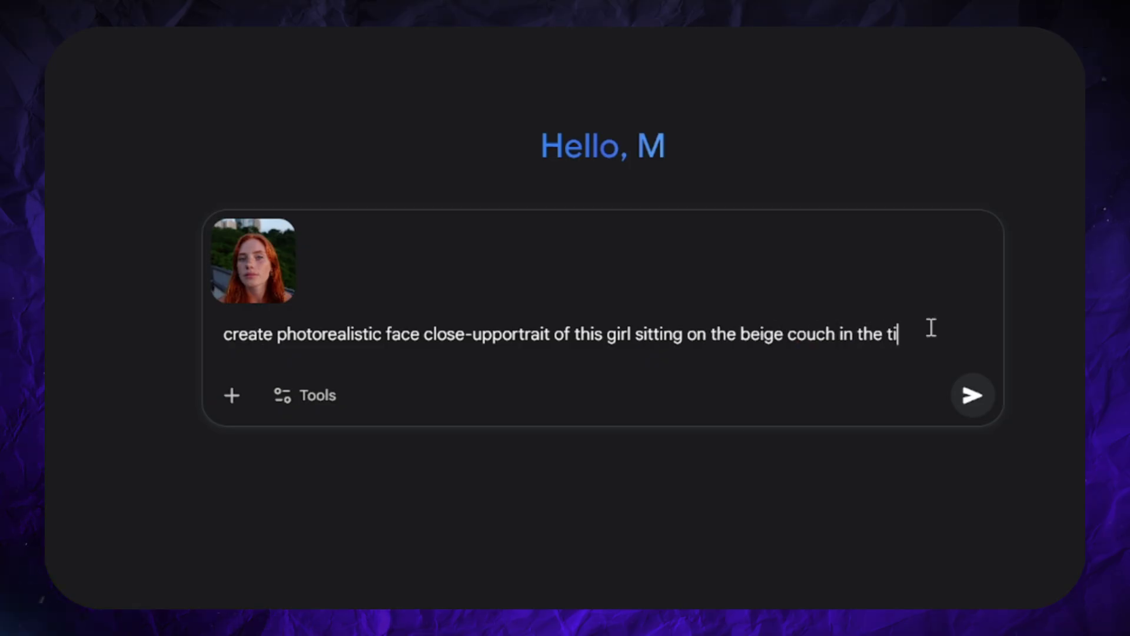
text(dy room illuminated by evening sunlight. she is smiling warmly and fixing her hair with one hand)
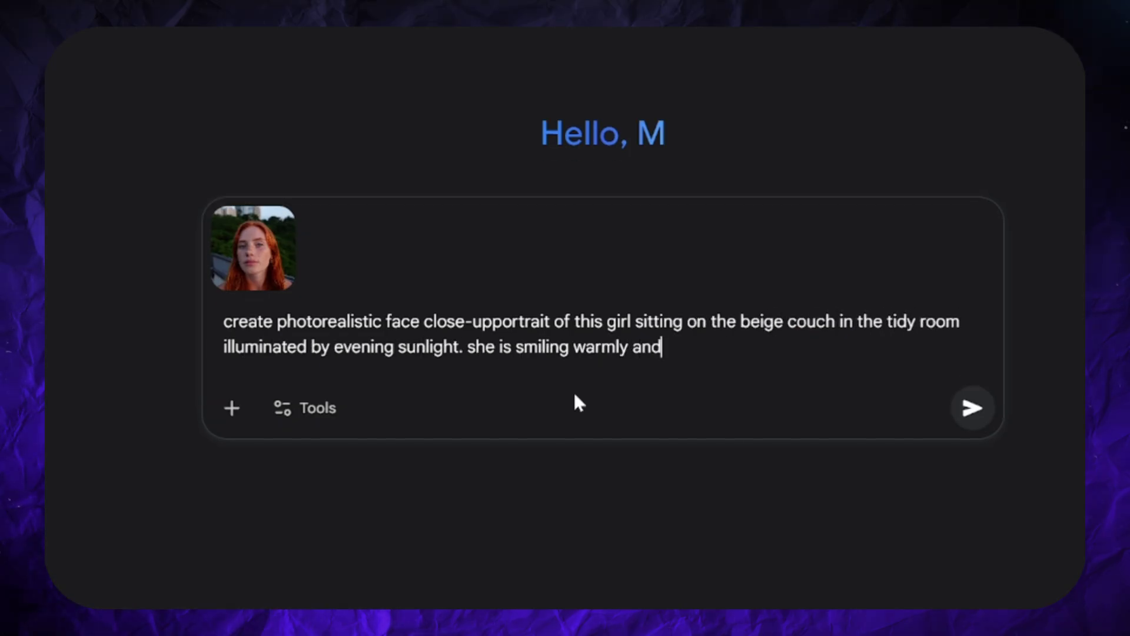
click(974, 412)
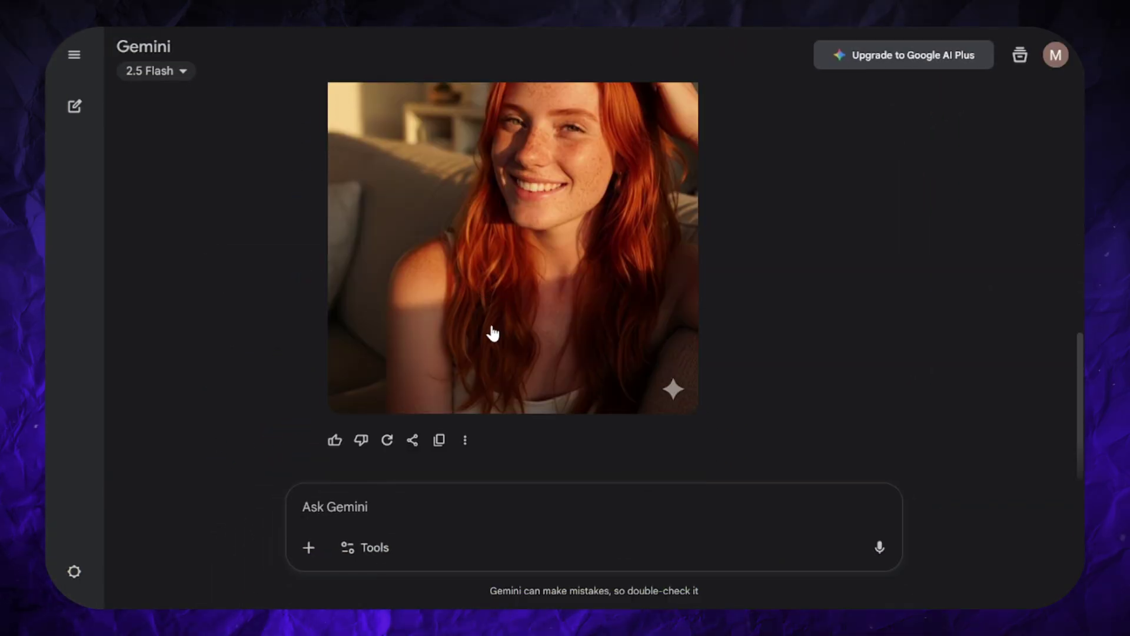
Step: Regenerate the couch portrait to get a second version with her leaning on the couch arm
scroll(496, 279, up, 8)
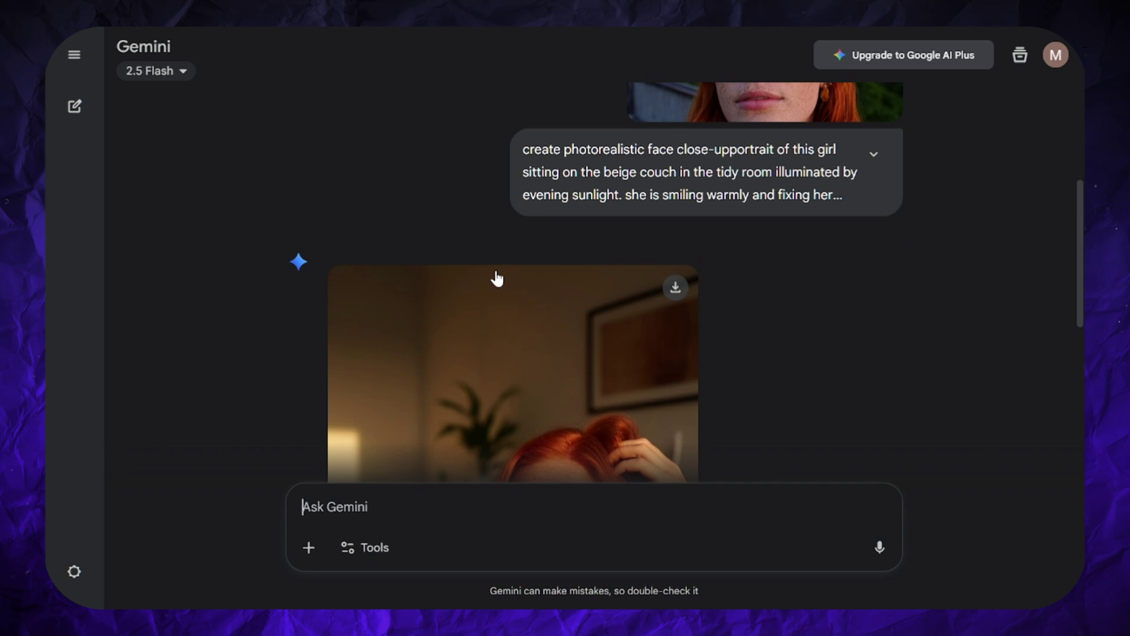
scroll(497, 278, down, 5)
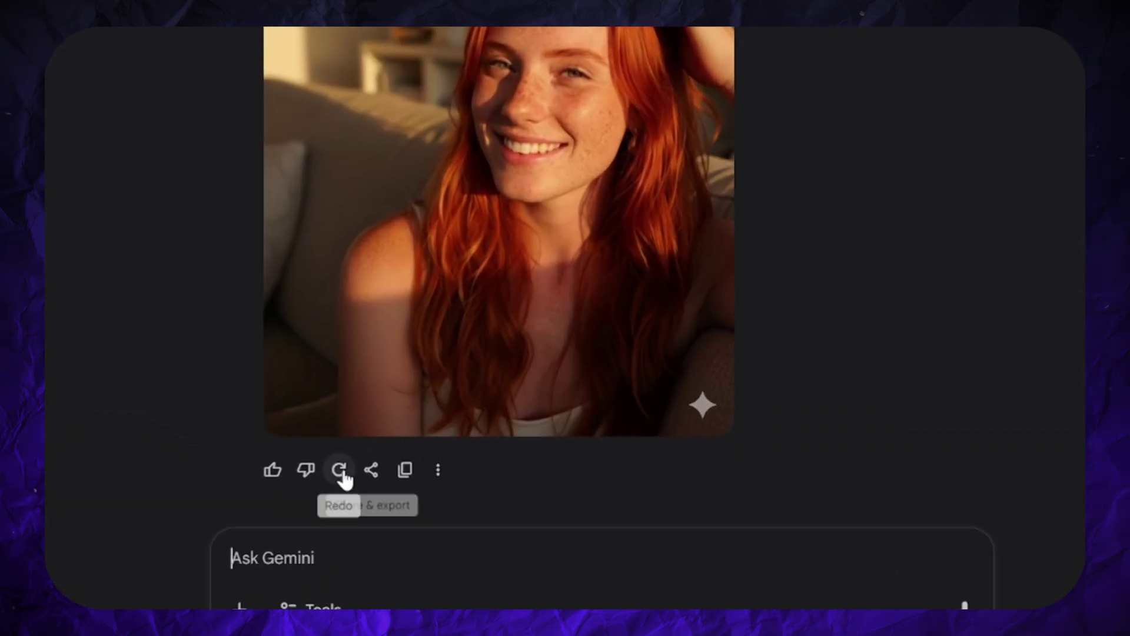
click(340, 471)
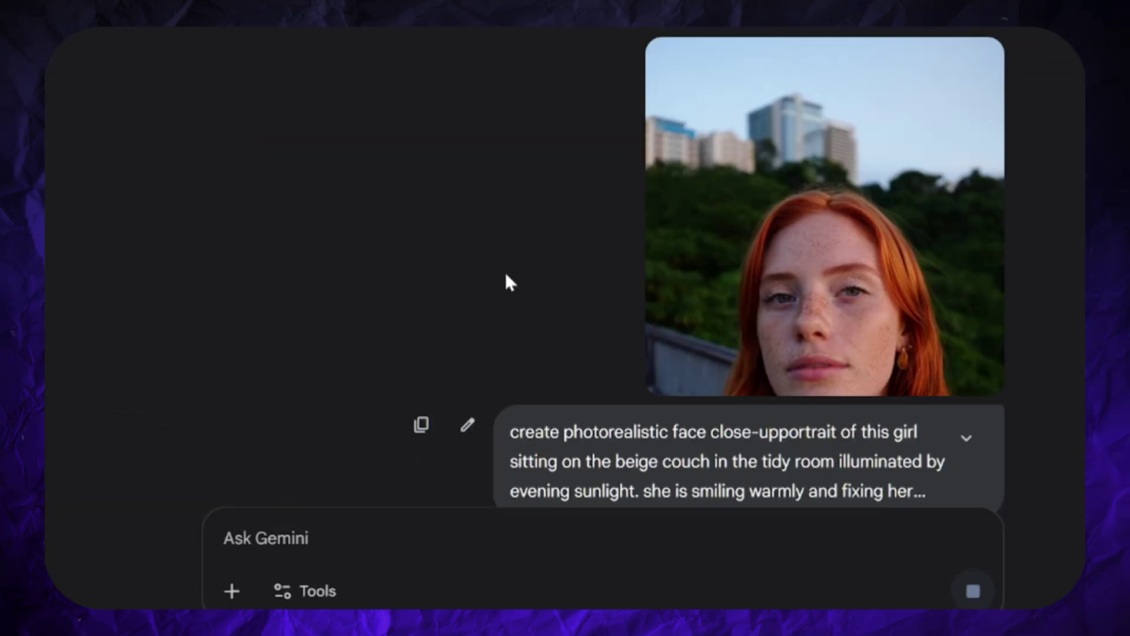
scroll(477, 334, down, 10)
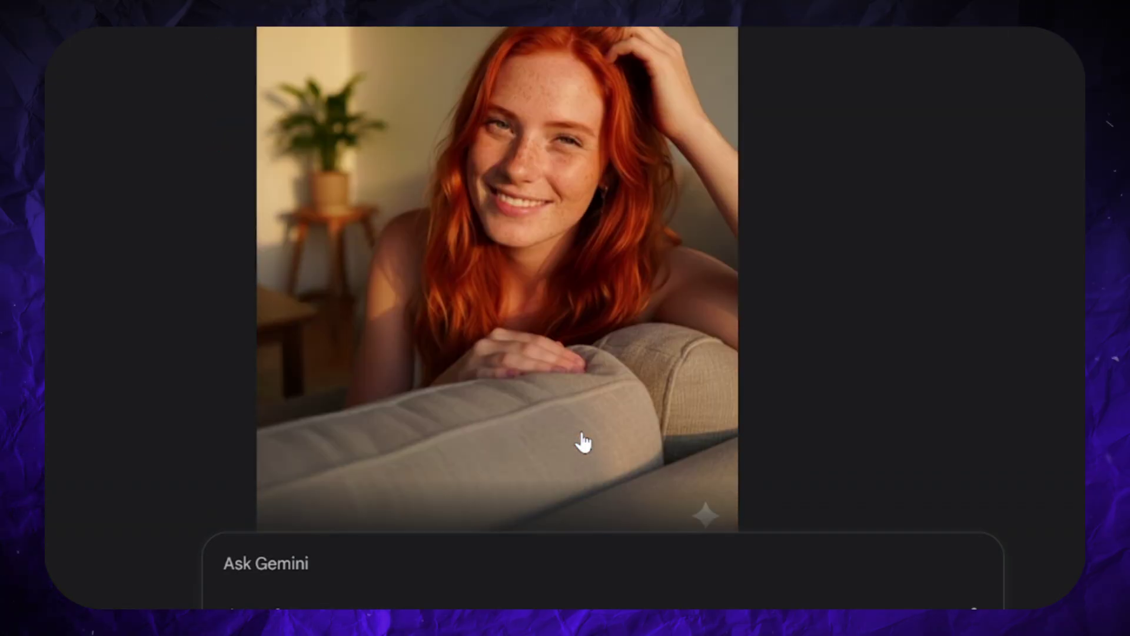
scroll(583, 443, down, 3)
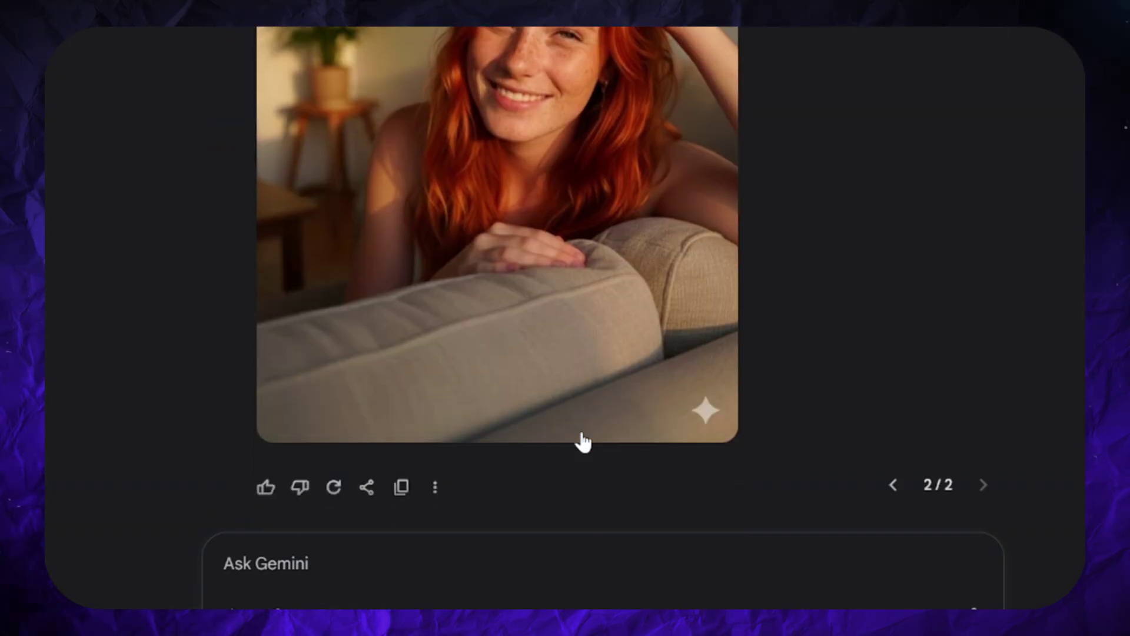
scroll(583, 443, up, 2)
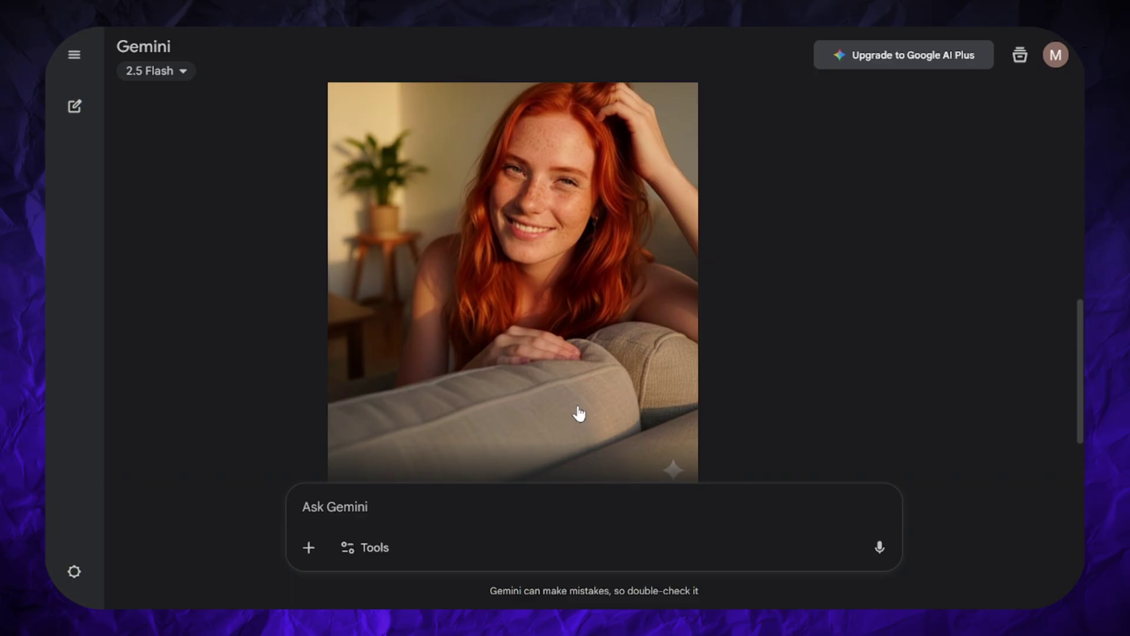
scroll(578, 414, up, 6)
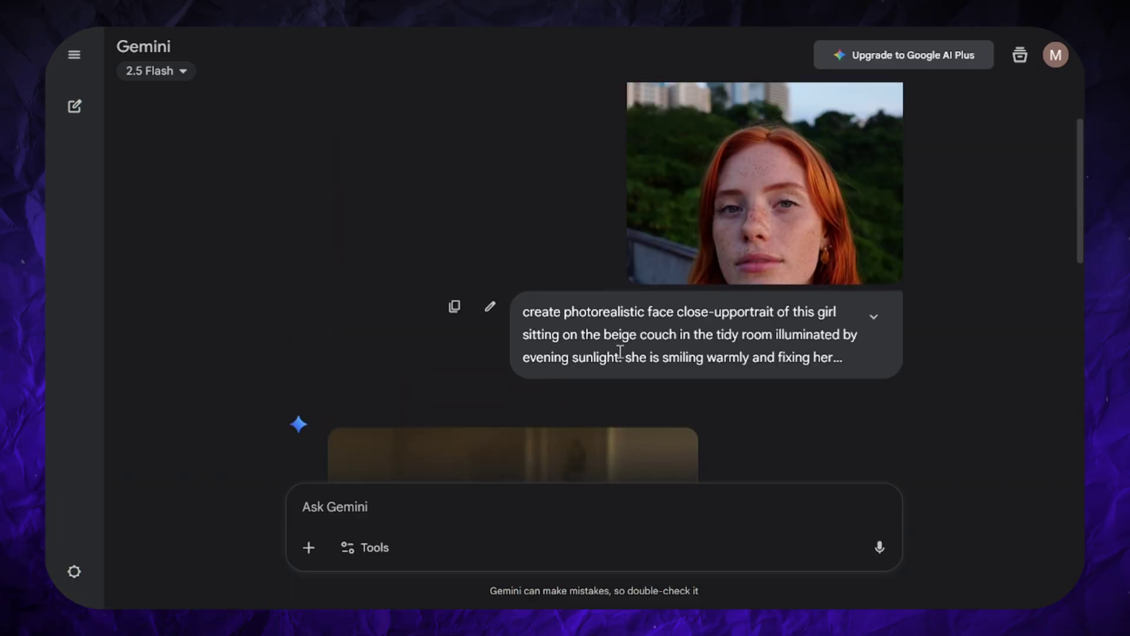
Step: Edit the portrait prompt to a medieval palace with sunlight coming through stained-glass windows
click(490, 306)
click(552, 308)
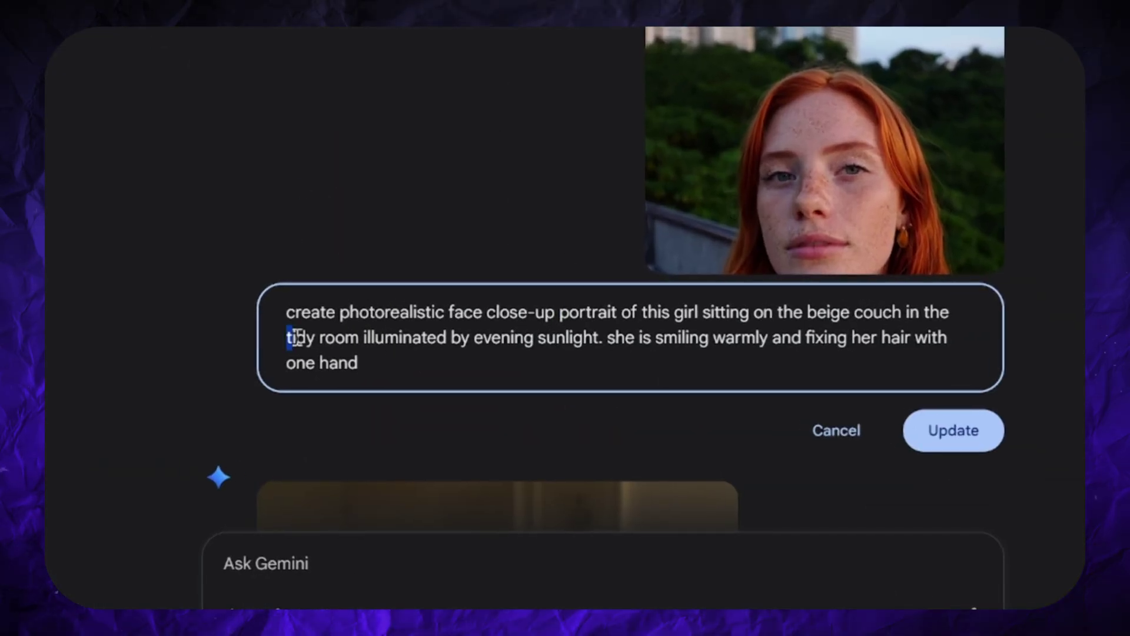
double_click(298, 337)
text(medieval palace)
click(652, 338)
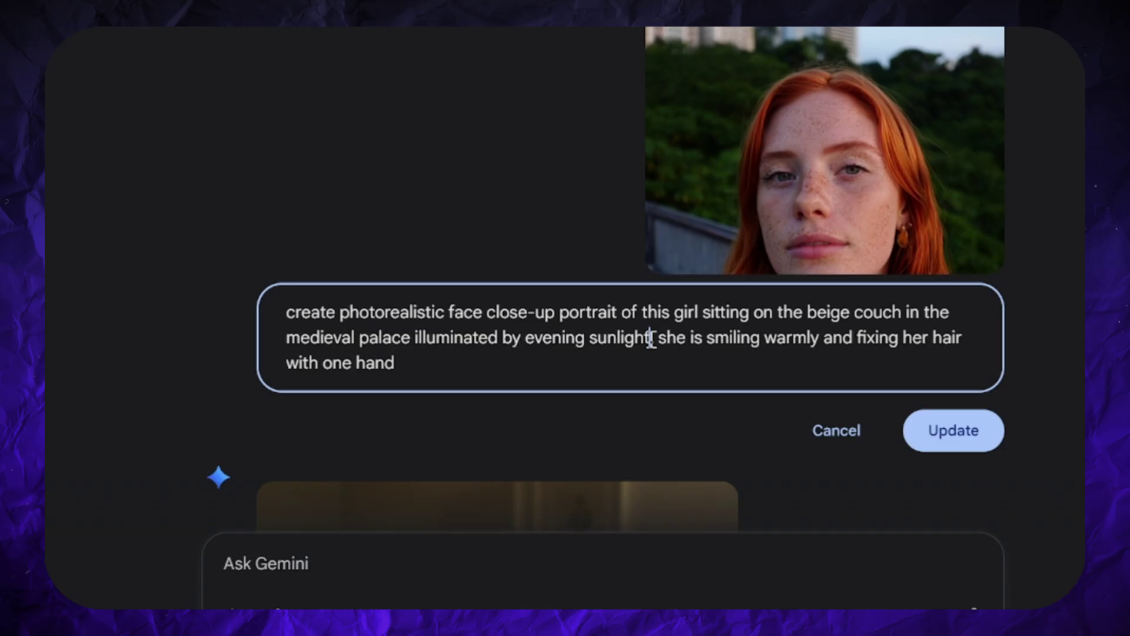
key(BackSpace)
text(, that is going through the window made of stained glass.)
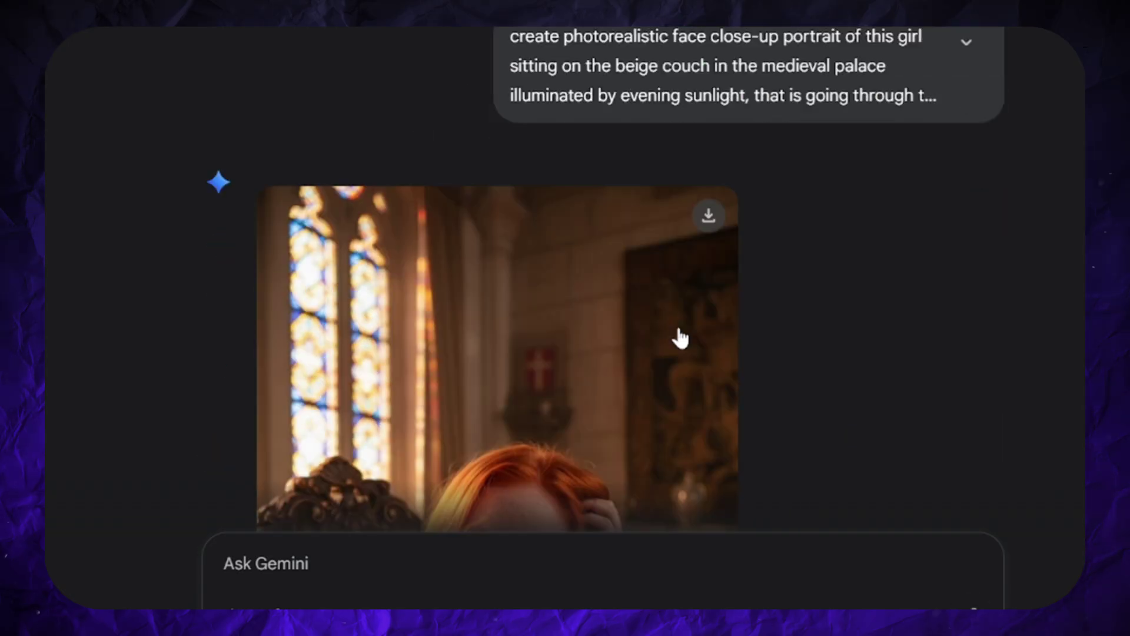
scroll(680, 337, down, 3)
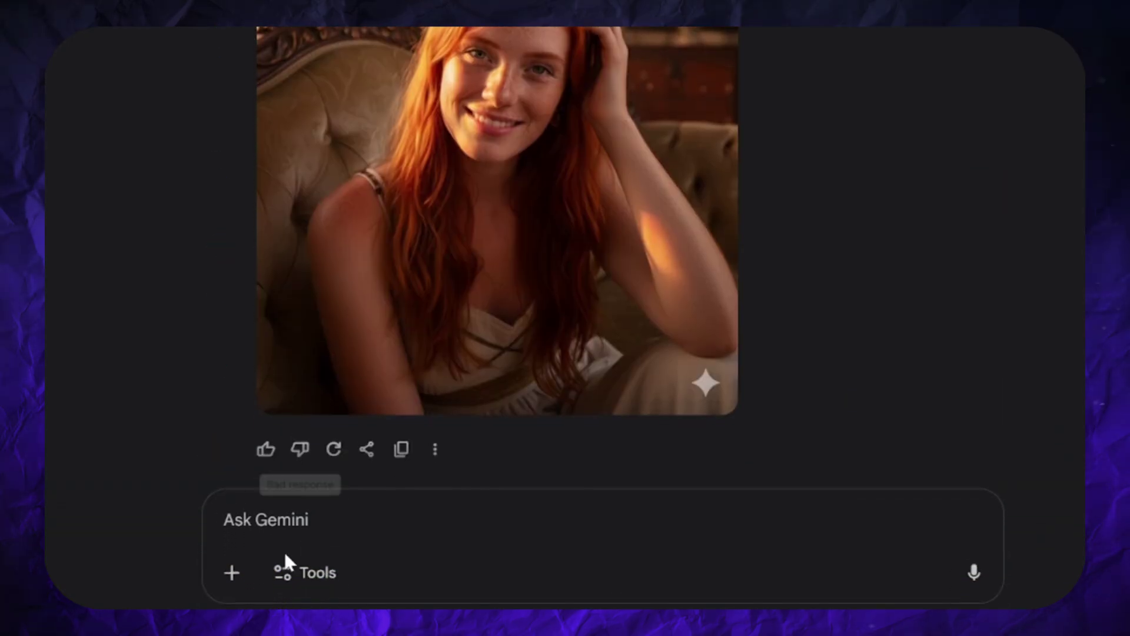
Step: Request a higher-angle shot keeping the pose and all other details
click(277, 492)
text(mak)
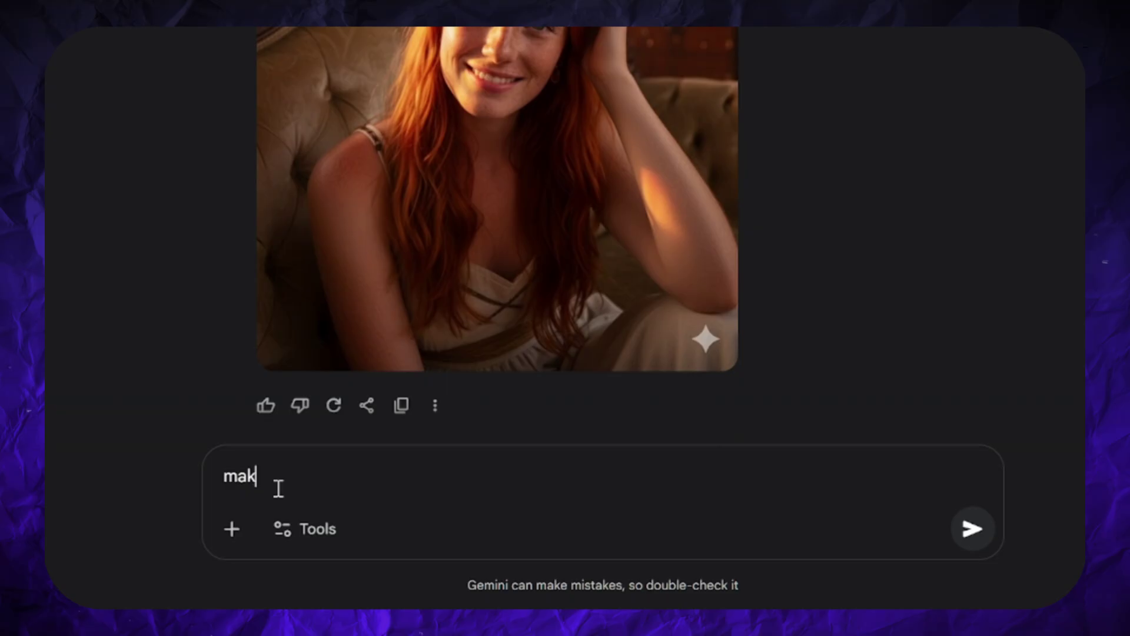
text(e higher angle shot, pose and all the other details are the same)
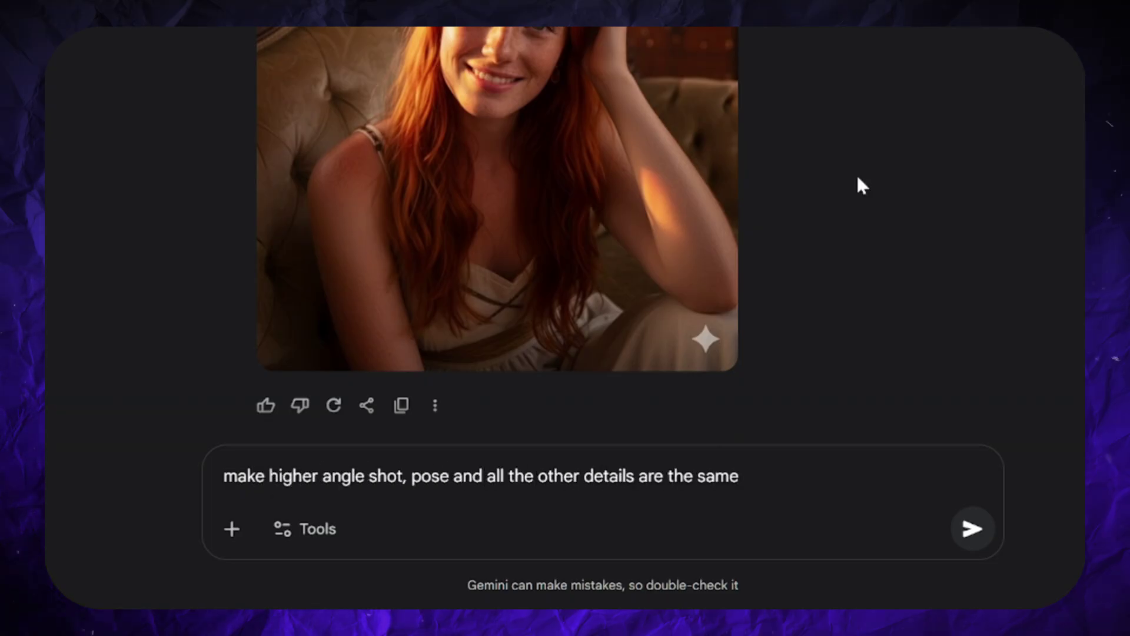
key(Return)
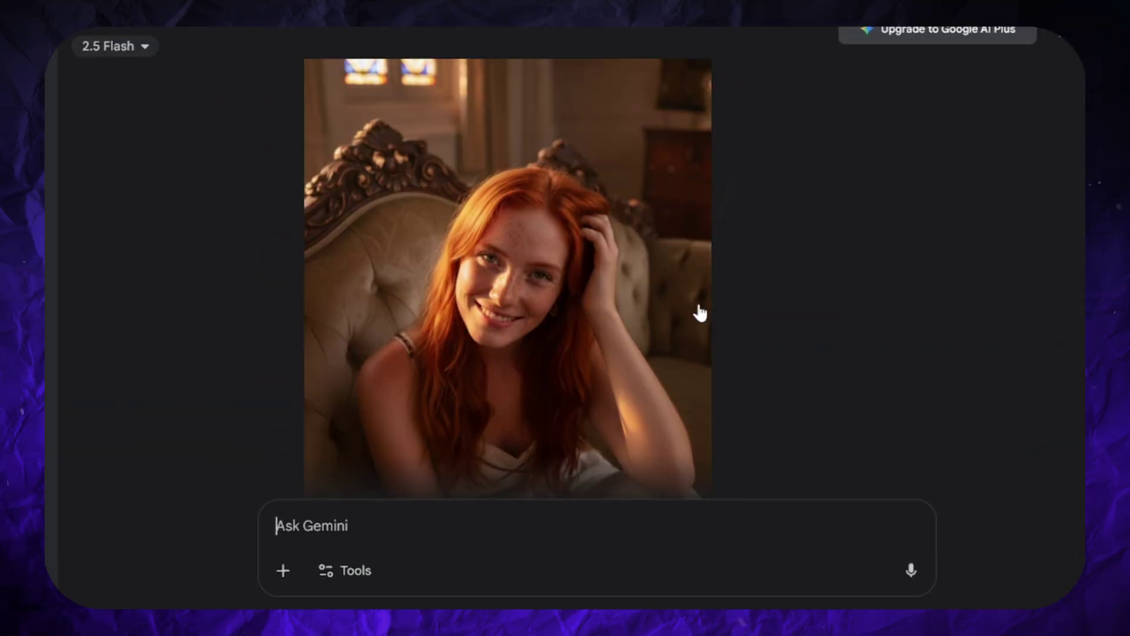
scroll(545, 214, down, 5)
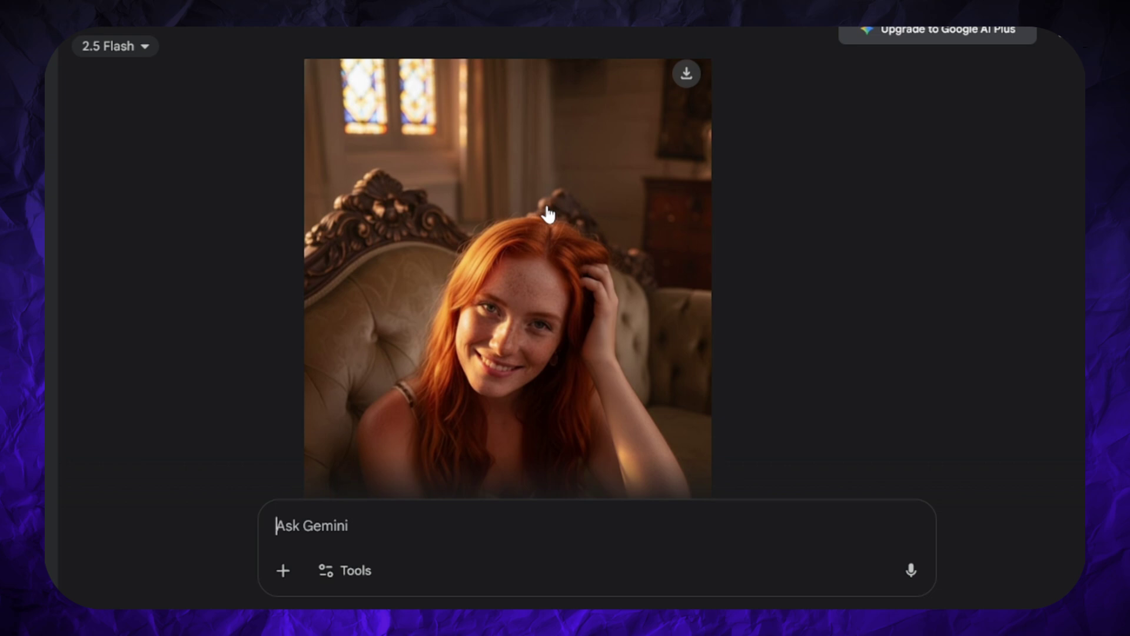
Step: Request a face close-up with both hands on the couch, relaxed expression, looking at the camera
text(make)
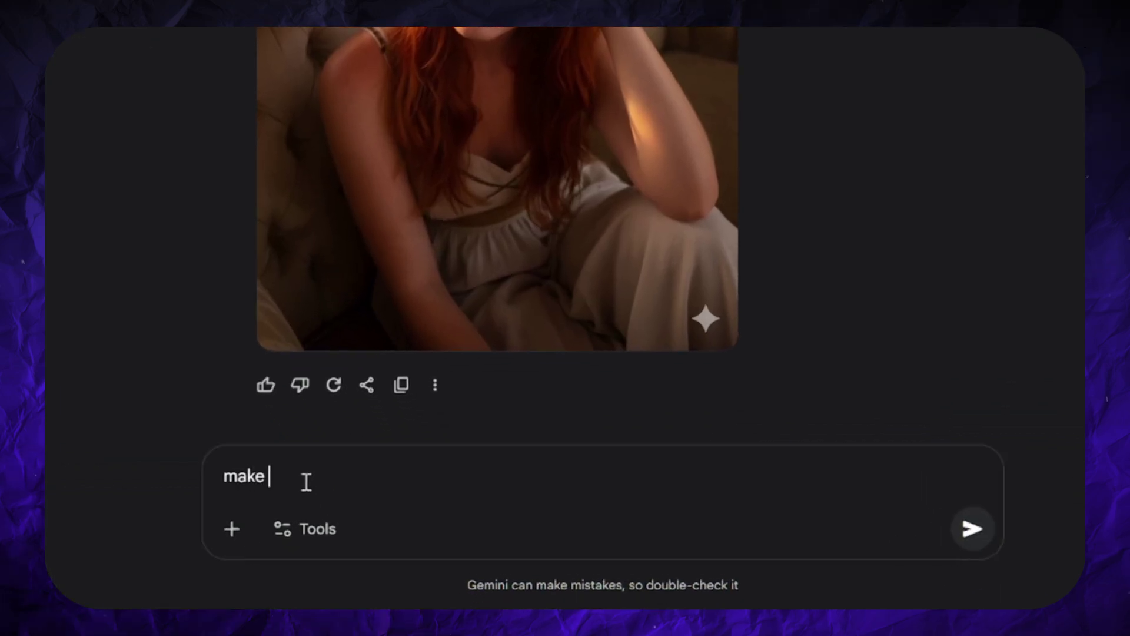
text( her hold both hand)
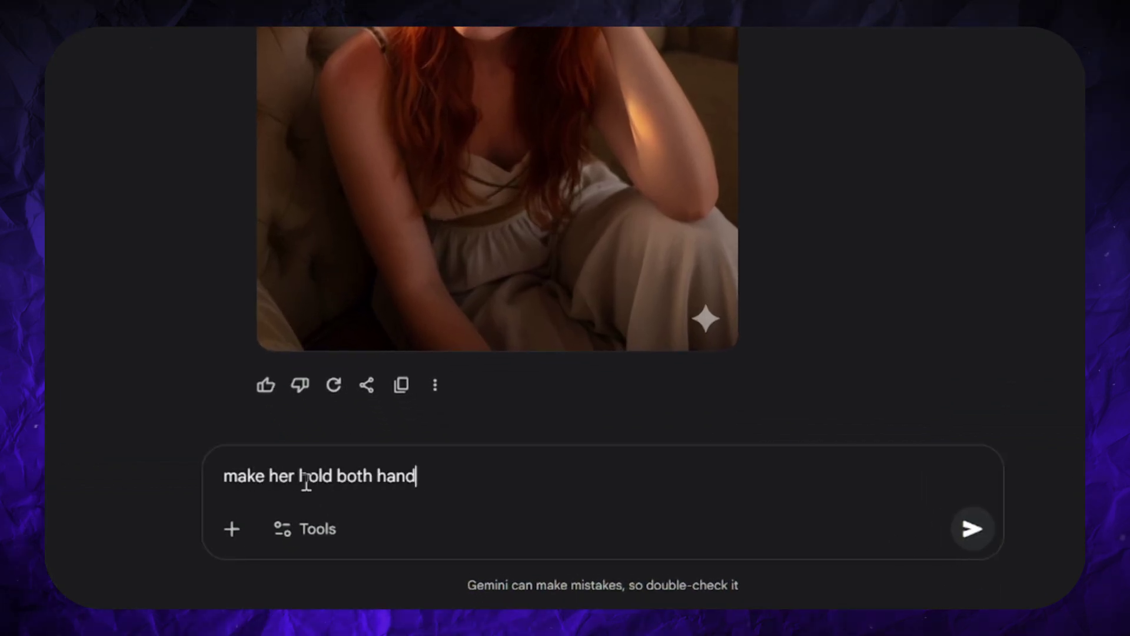
text(s on the couch and look at the camera with relxed facial expression)
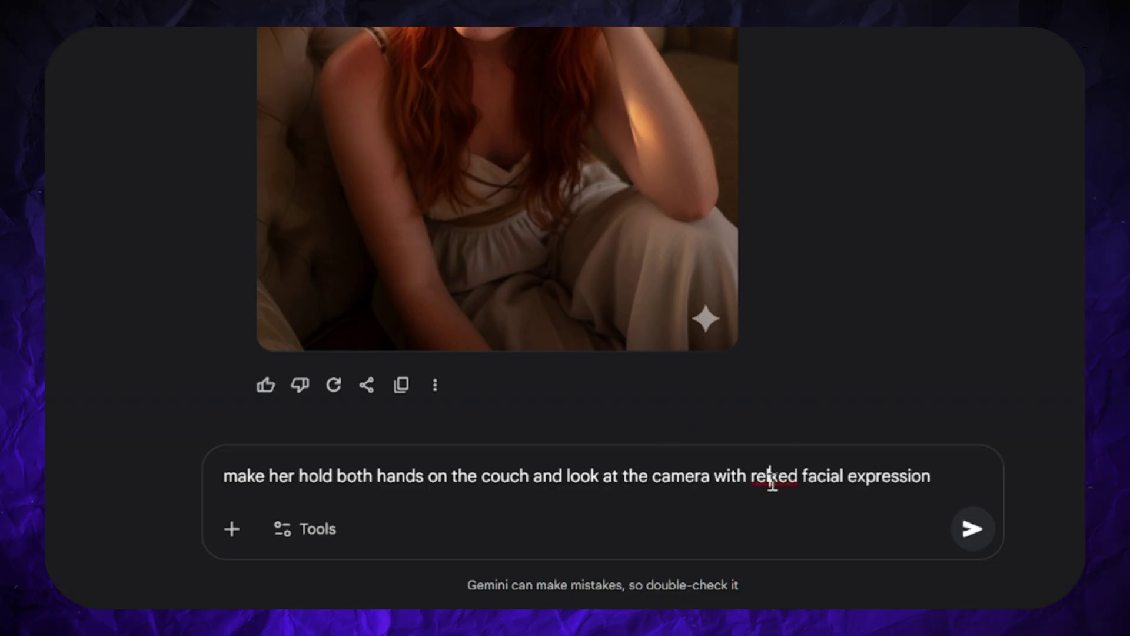
click(771, 477)
text(a)
click(970, 474)
text(, face close-up)
key(Return)
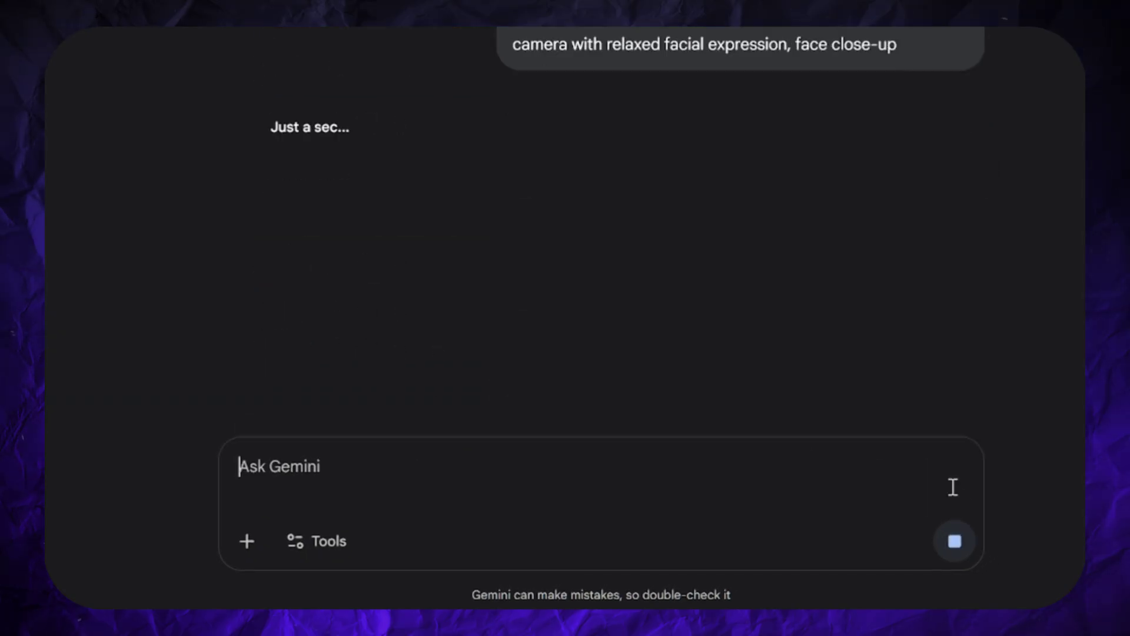
scroll(626, 227, down, 3)
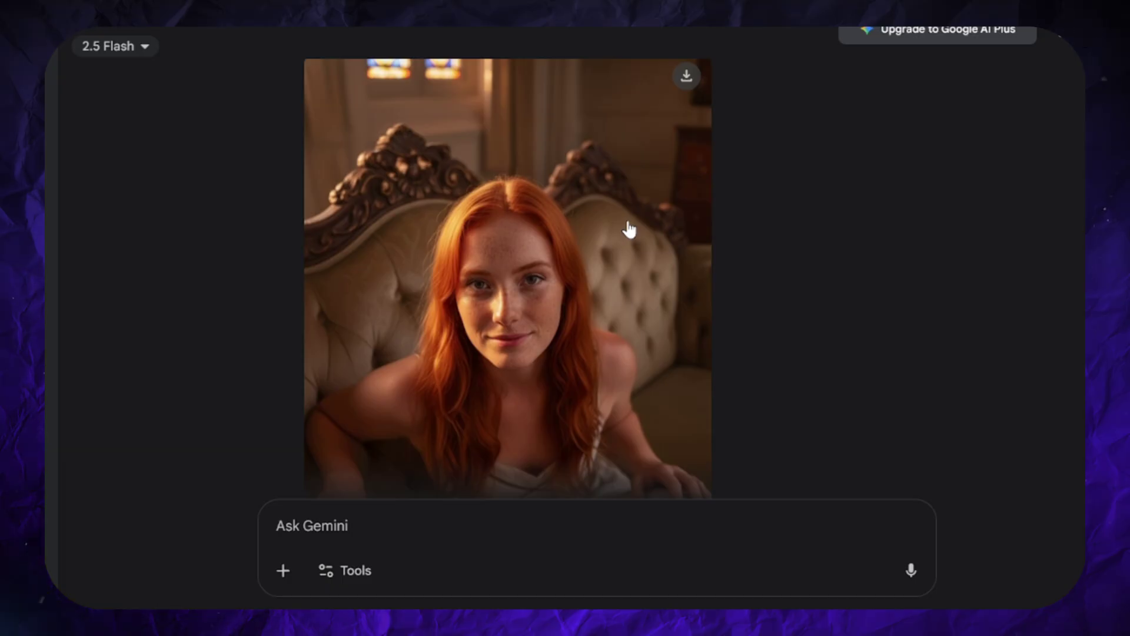
scroll(625, 228, down, 5)
Step: Request a side-view shot of her on the ornate couch and review the generated portraits
text(mak)
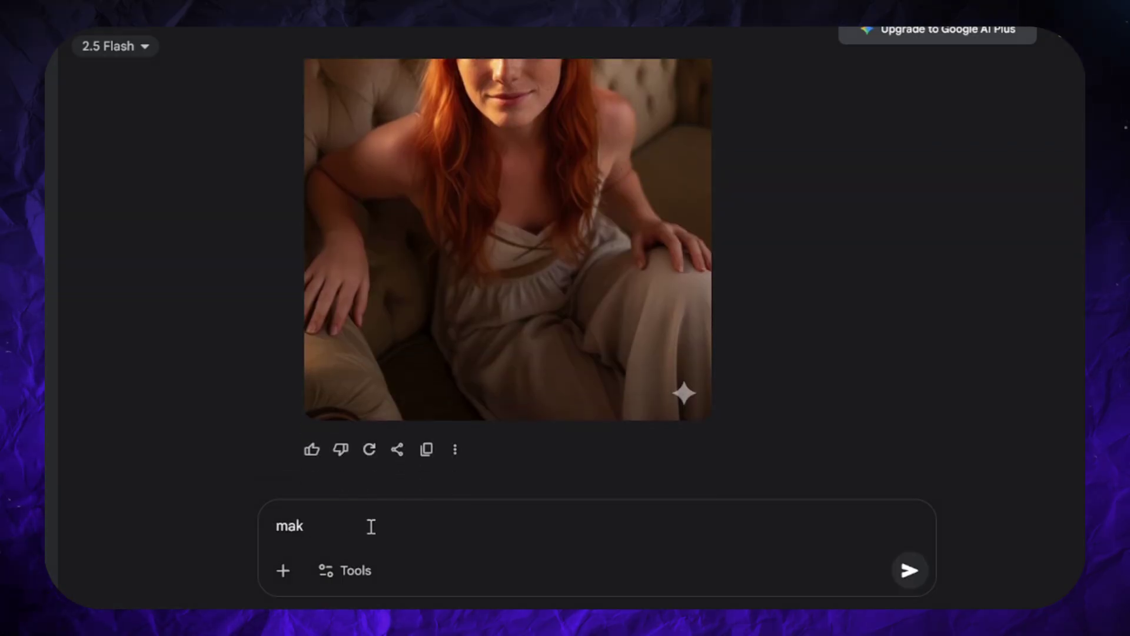
text(e side view shot)
key(Return)
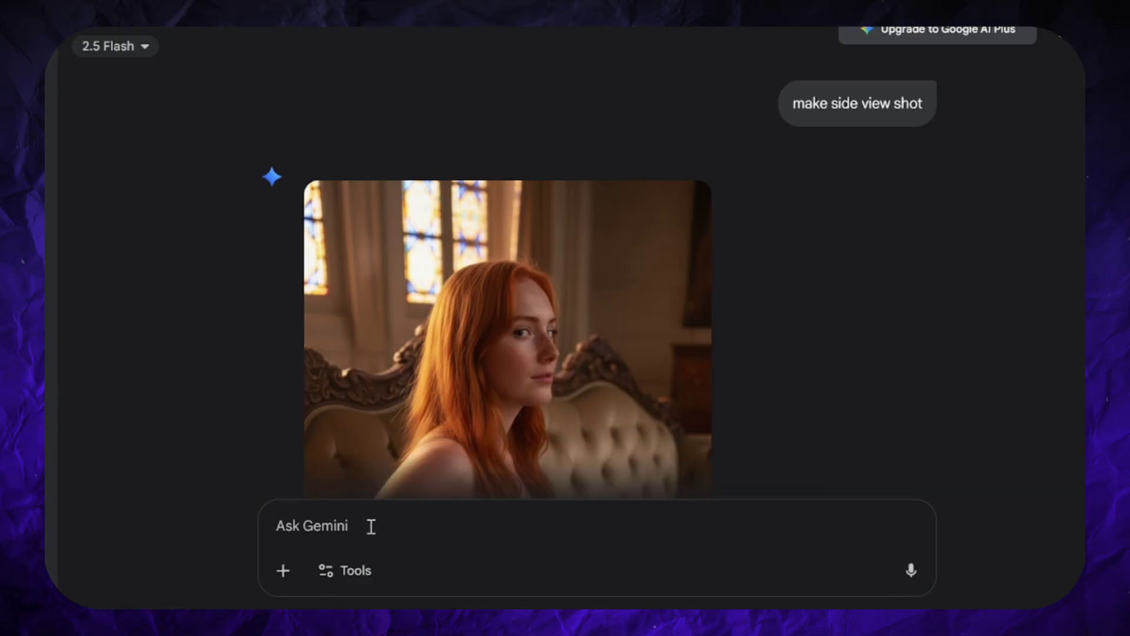
scroll(353, 294, down, 3)
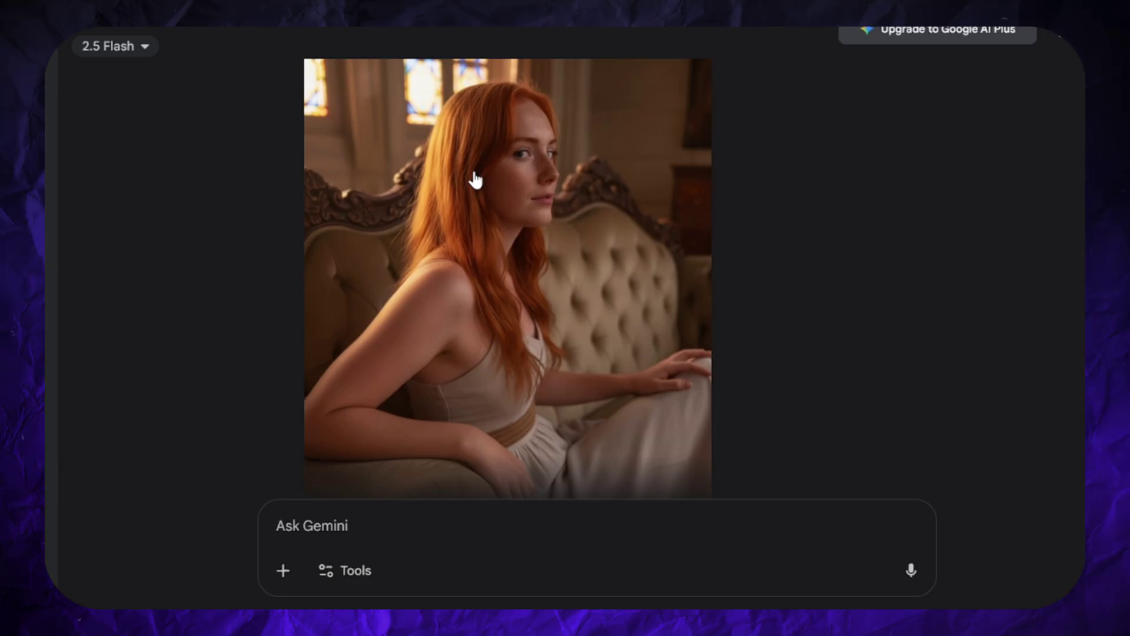
scroll(628, 417, down, 1)
scroll(628, 417, up, 10)
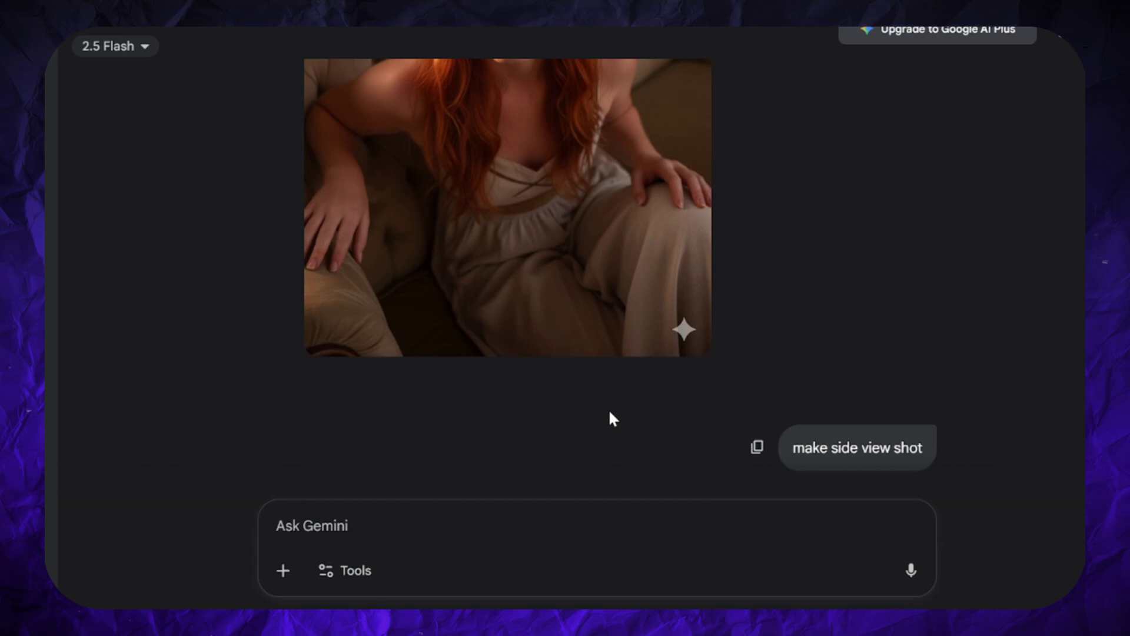
scroll(558, 301, down, 15)
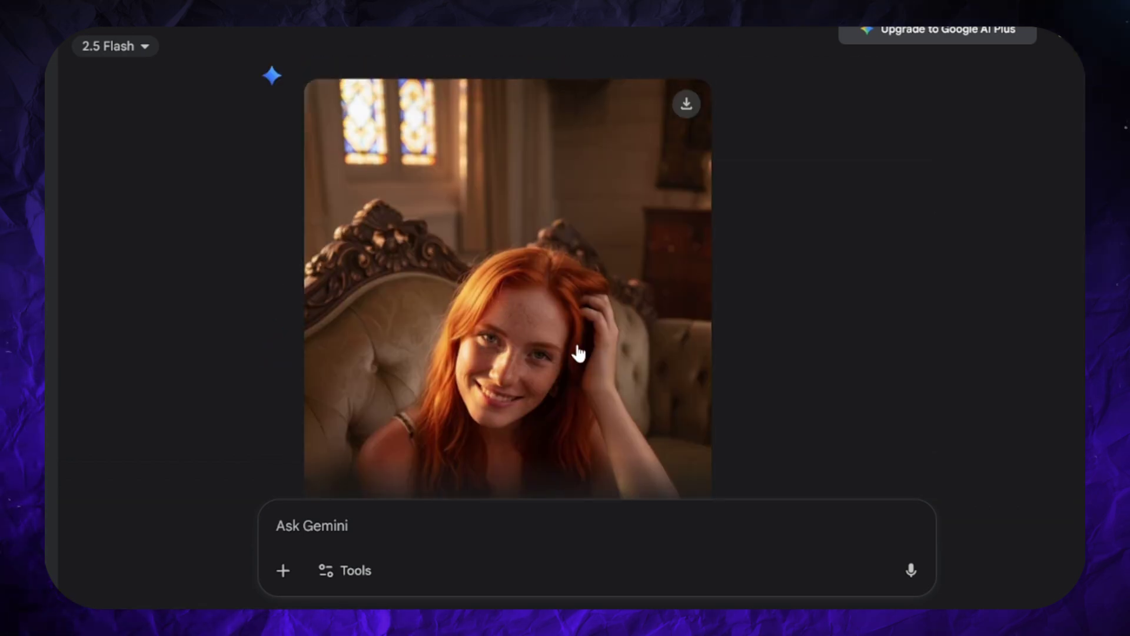
scroll(578, 352, down, 10)
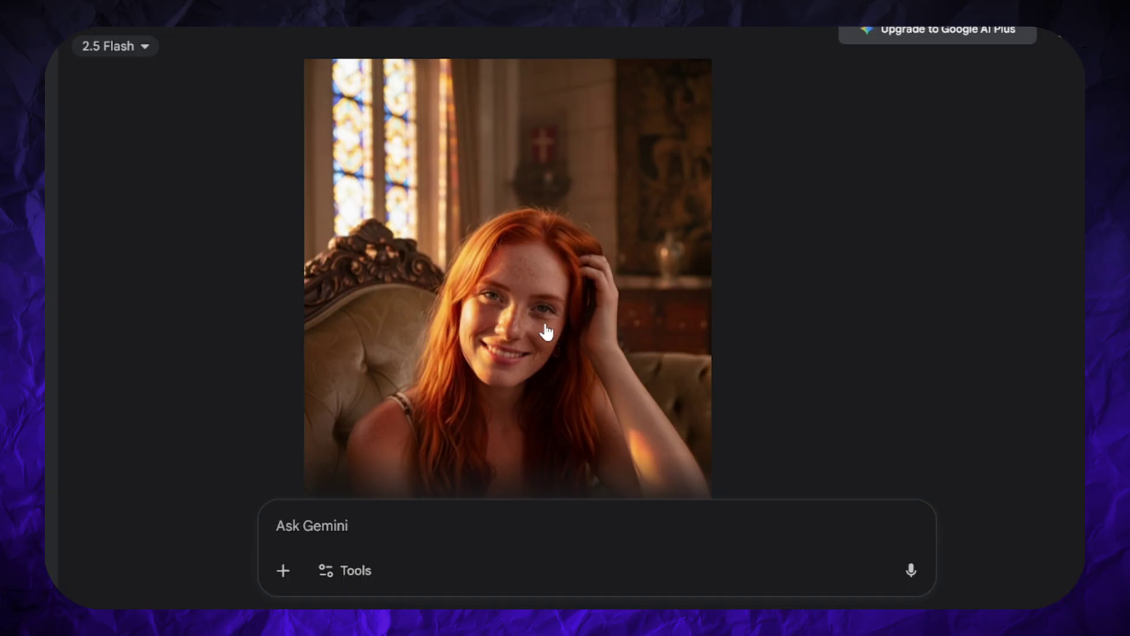
scroll(546, 331, up, 8)
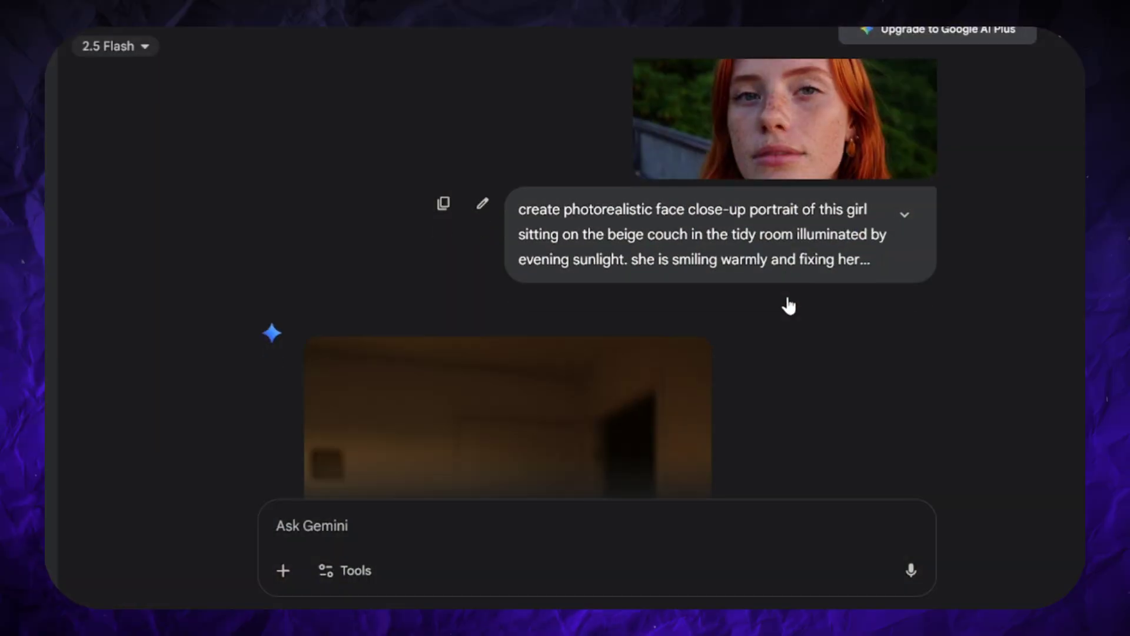
Step: Request a full-body close-up of her standing still, keeping the face similar to the uploaded image
scroll(786, 295, down, 7)
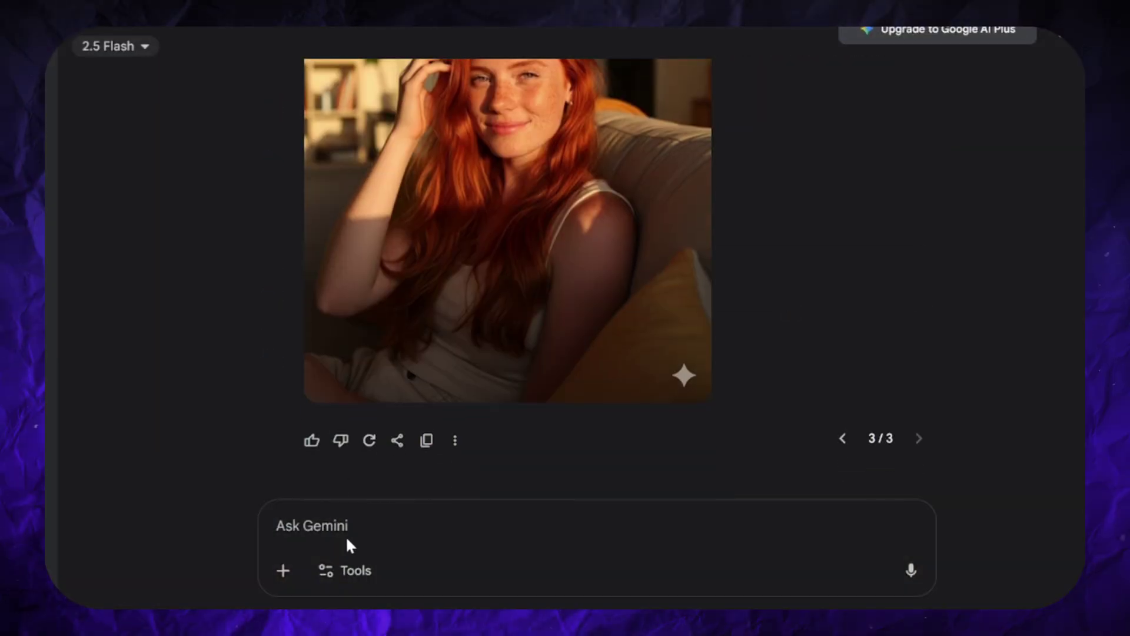
click(350, 525)
text(keep the face of this)
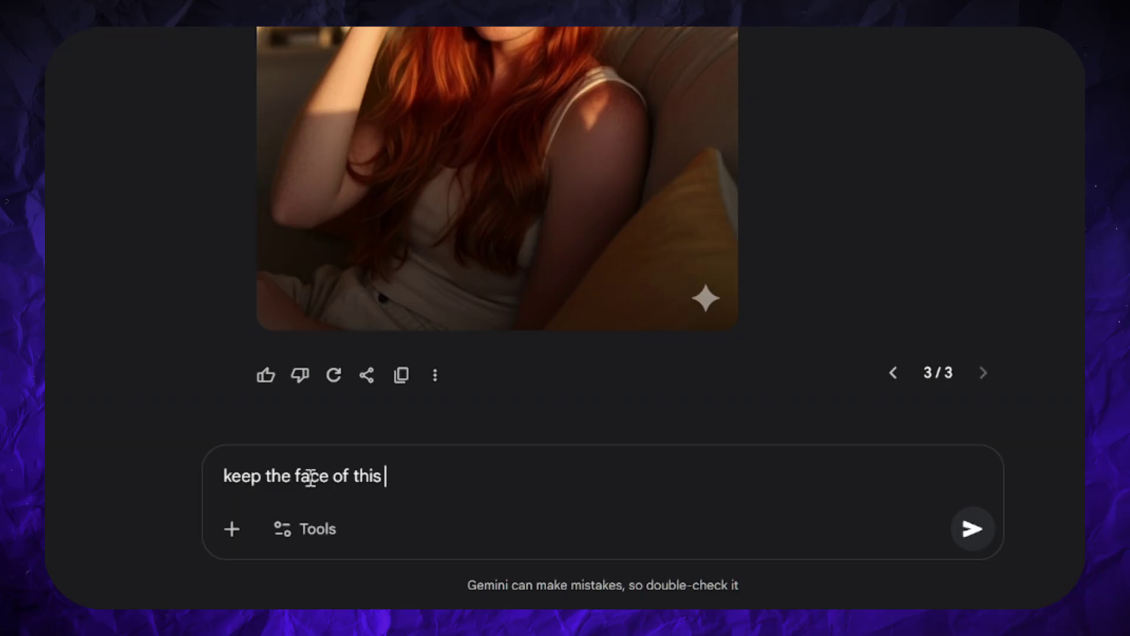
text( girl similar to the upl)
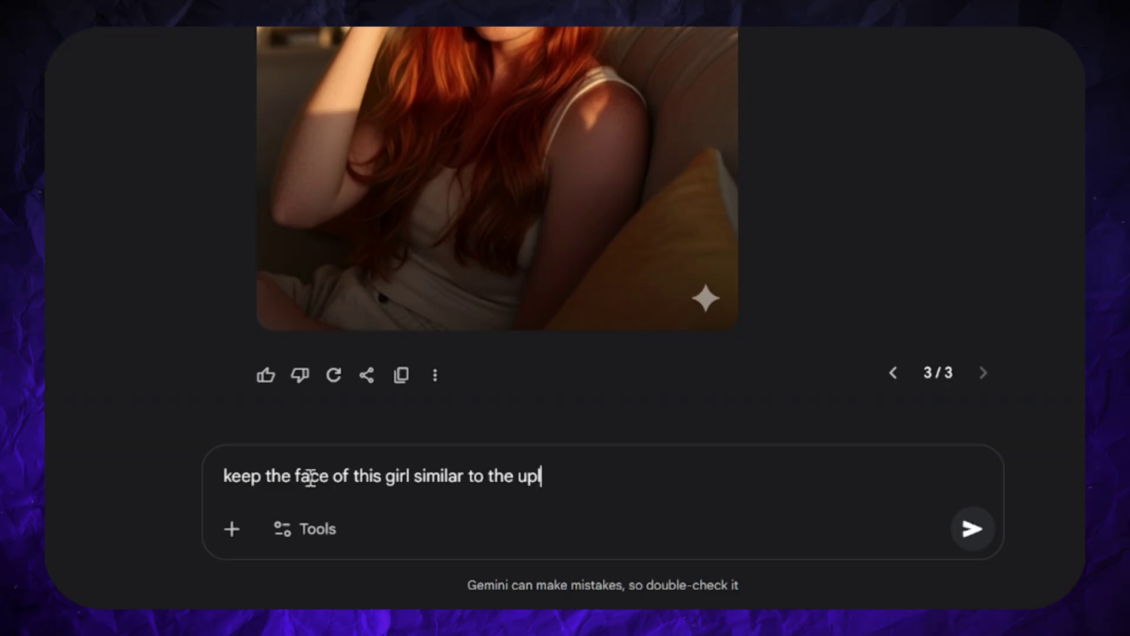
text(oaded image, but make her stand ss)
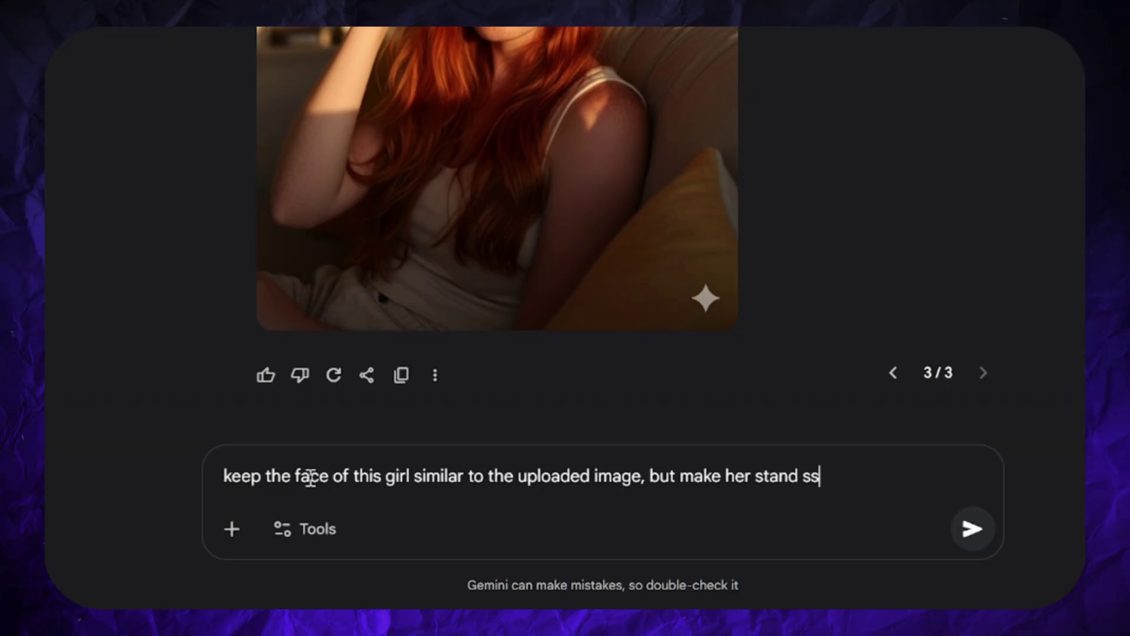
key(BackSpace)
text(till amidst this room, full body s)
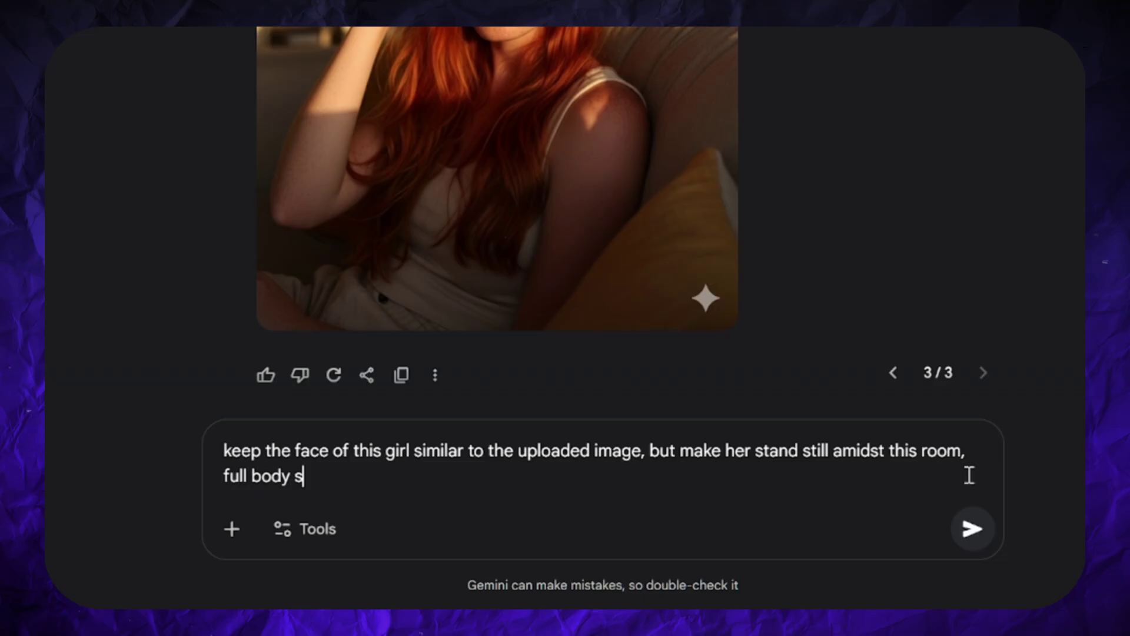
text(hot)
click(289, 477)
text(close-up)
key(Return)
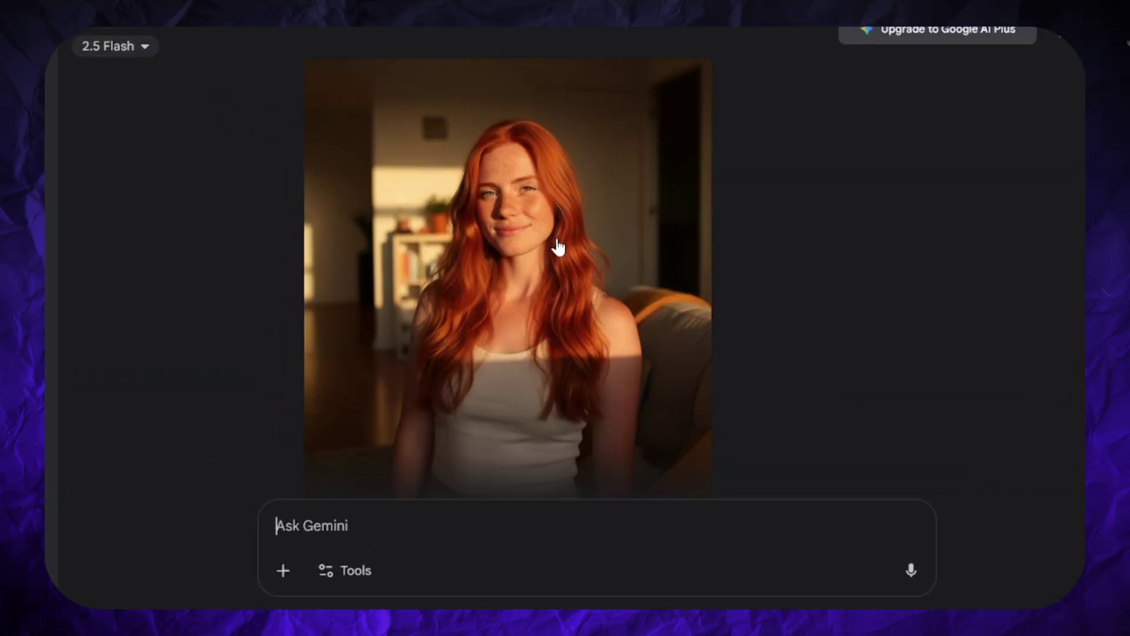
Step: Write a request for her walking in the park, keeping the face similar to the uploaded image
scroll(558, 244, down, 3)
scroll(850, 332, up, 1)
text(make her walk in the park, keep the face similar to)
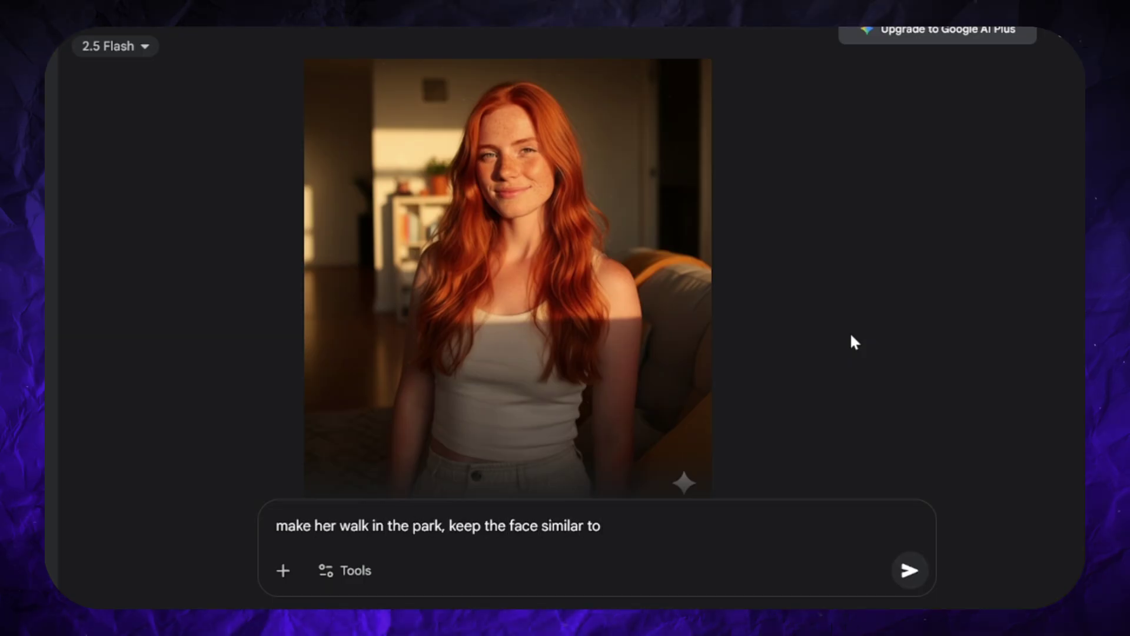
text( the uploaded image)
Step: Send the park-walk request, then edit it to end with ', close-up' and regenerate
key(Return)
scroll(717, 242, down, 2)
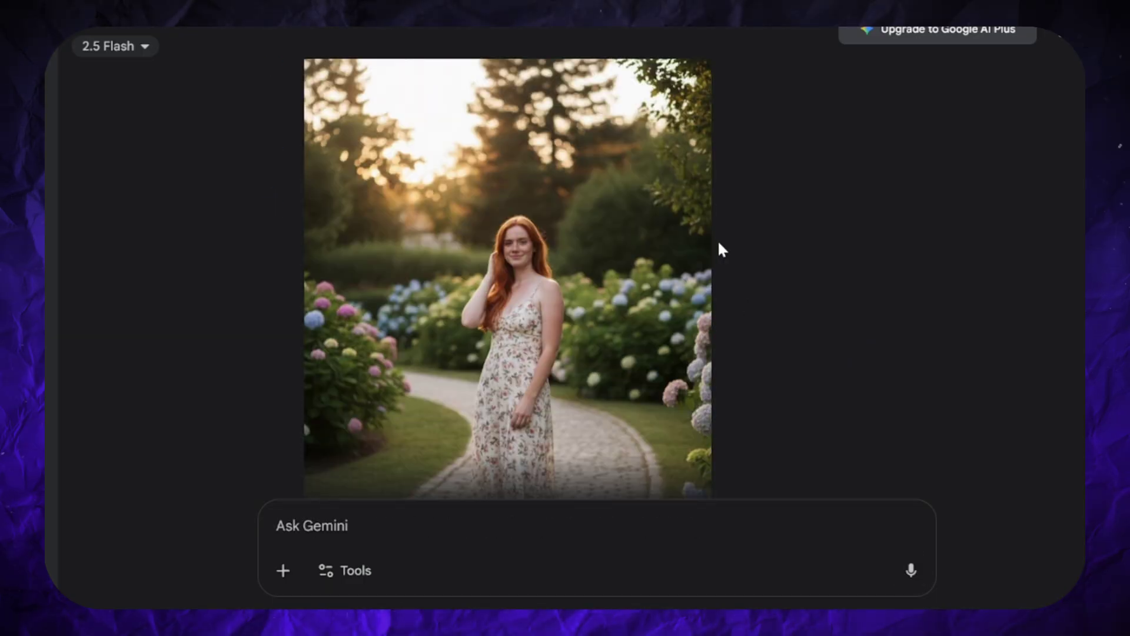
scroll(627, 309, up, 4)
scroll(627, 309, up, 3)
click(489, 379)
text(, close-up)
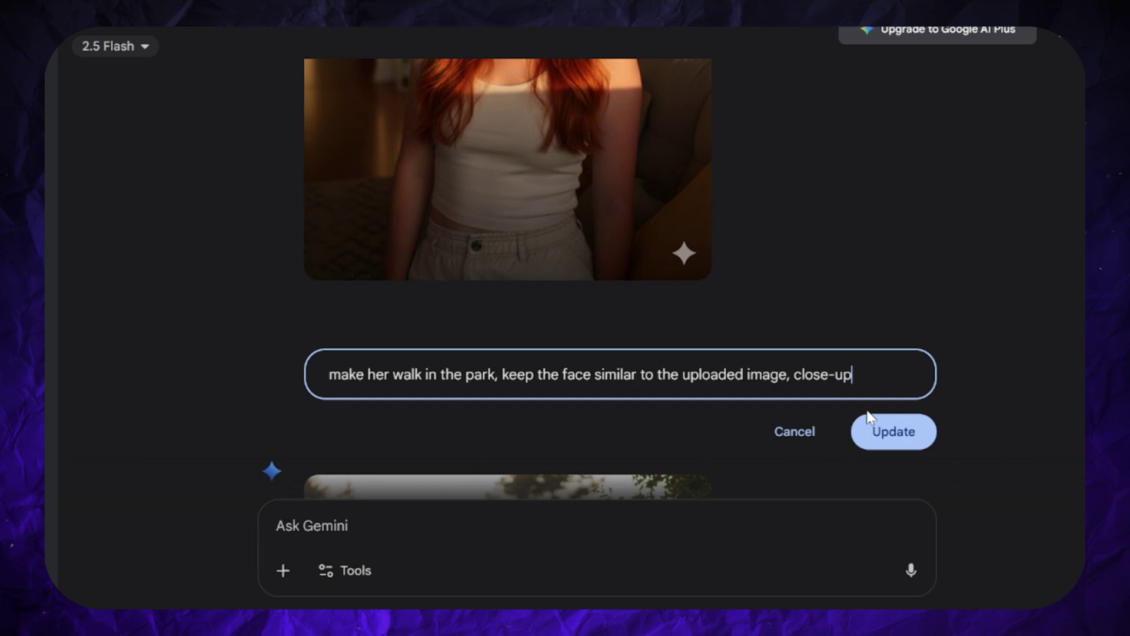
key(Return)
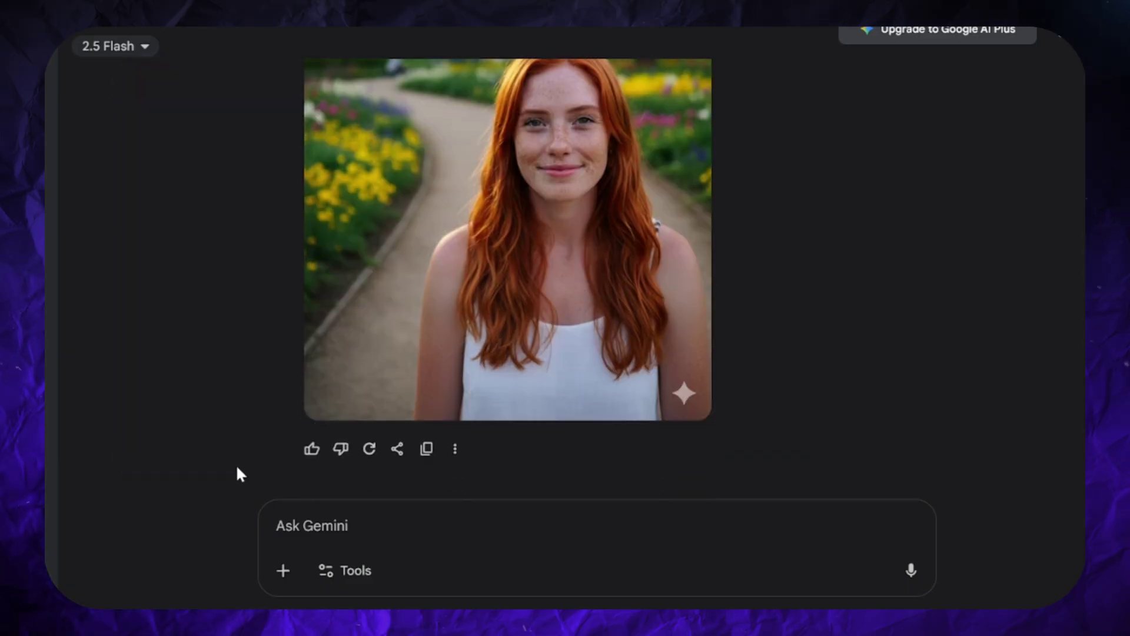
Step: Request her running in morning sunlight through the park, 1/3 side view, concentrated expression
click(391, 523)
text(make this girl with the face from)
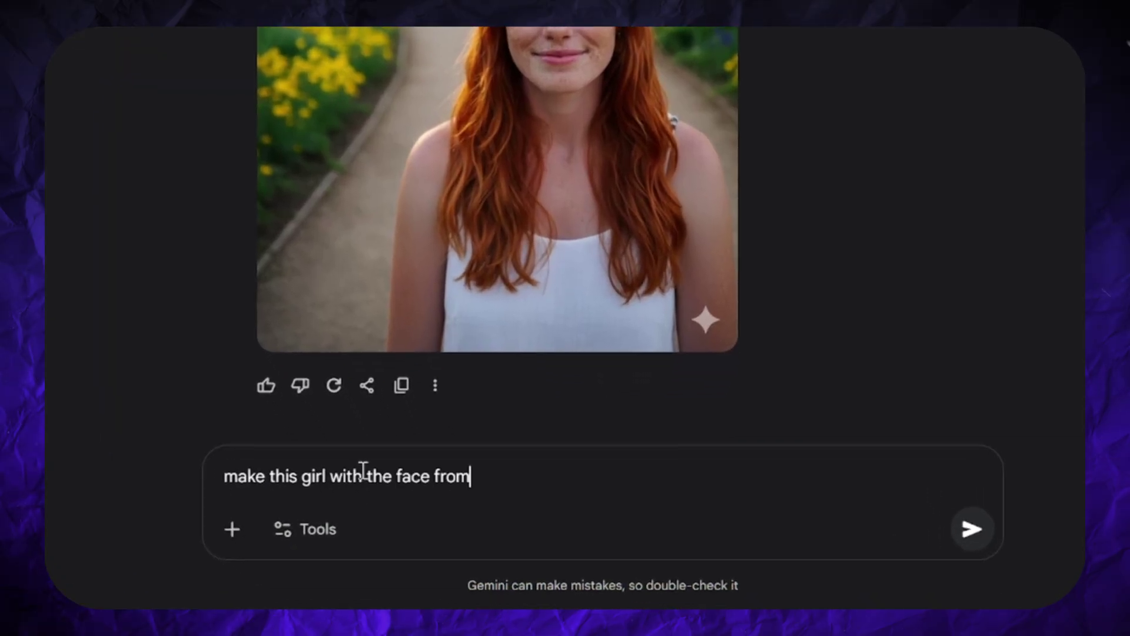
text( the uploaded image run illuminated by morning sunlight, 1)
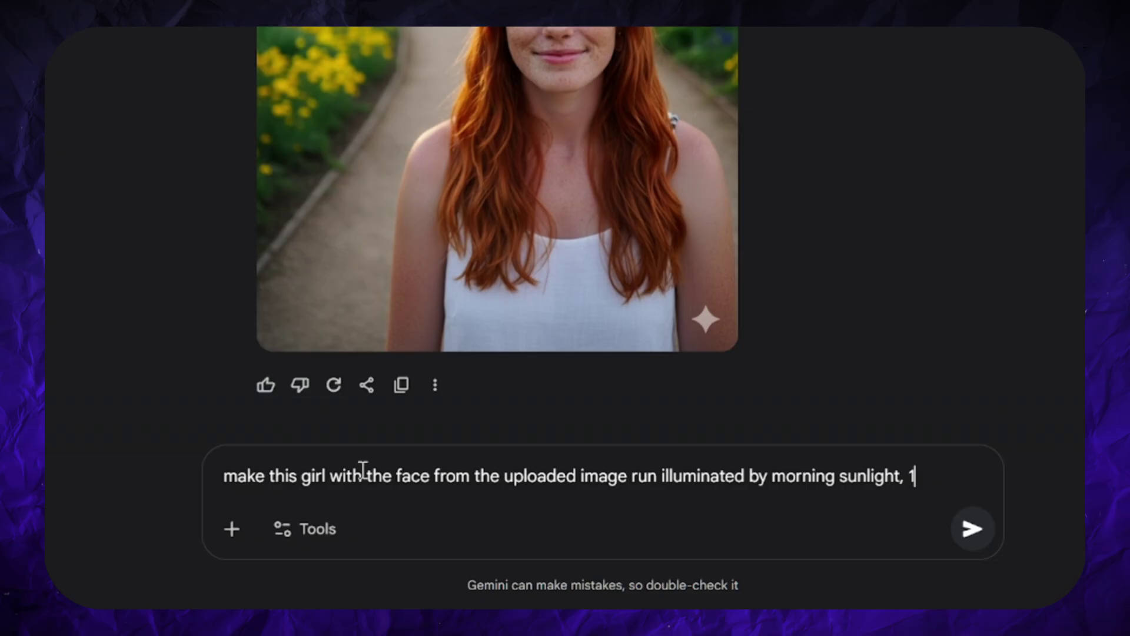
text(/3 side view, she has concentrated facial expression)
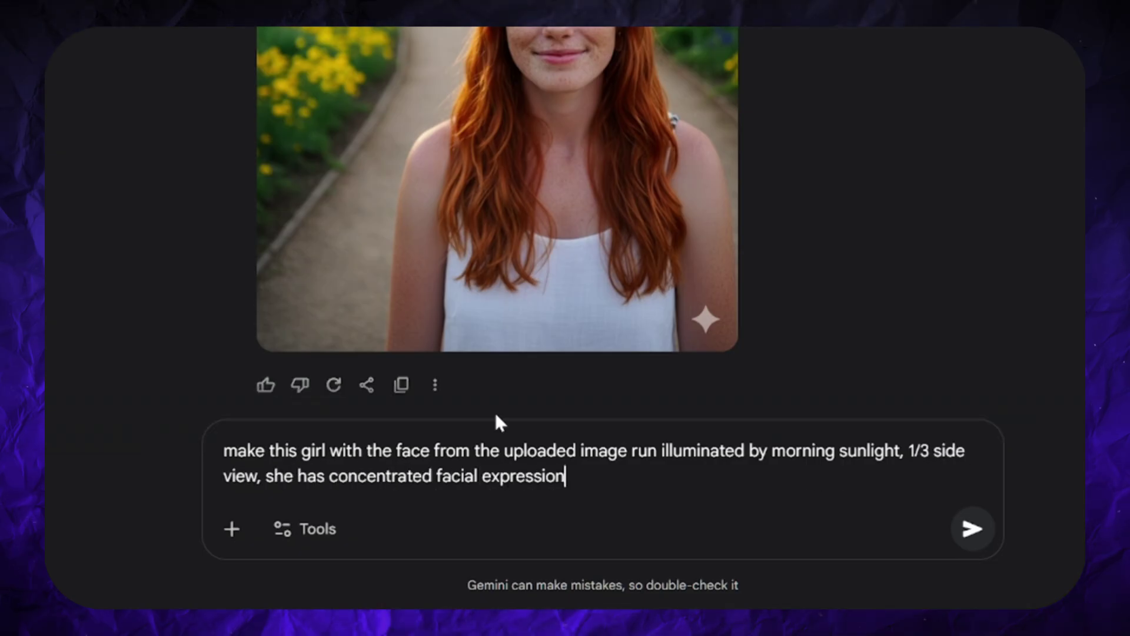
key(Return)
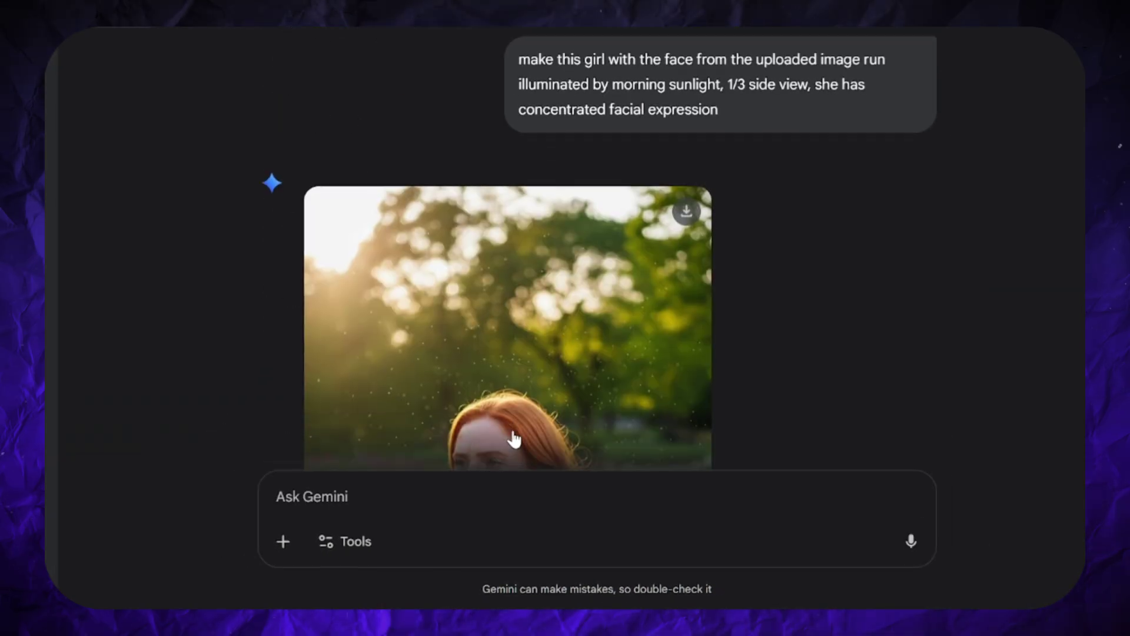
scroll(471, 288, down, 2)
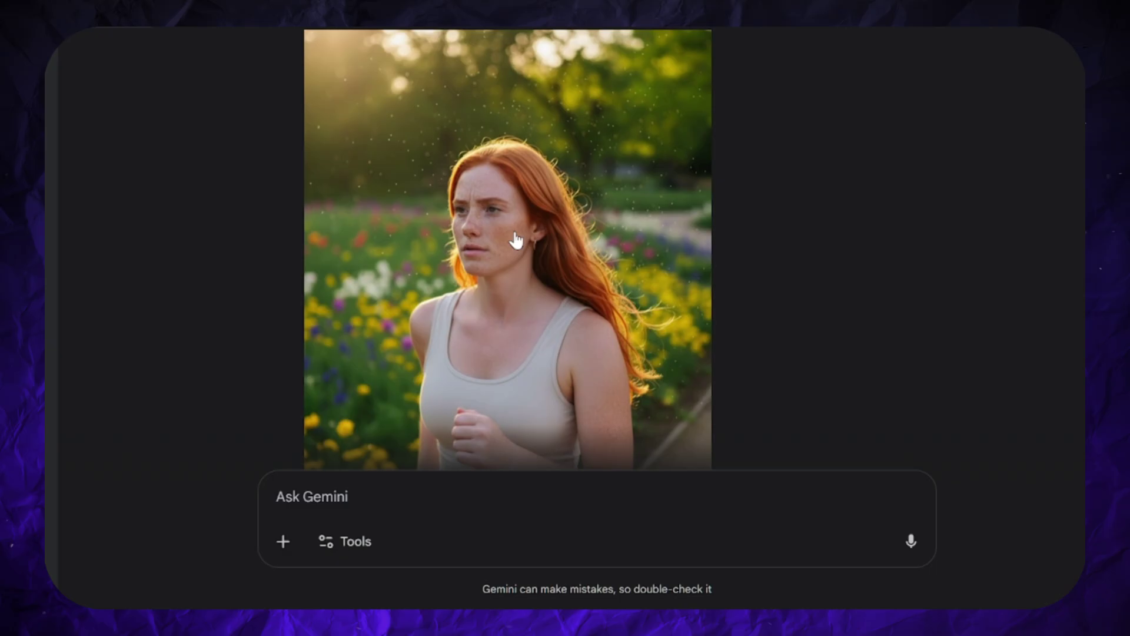
scroll(463, 274, down, 2)
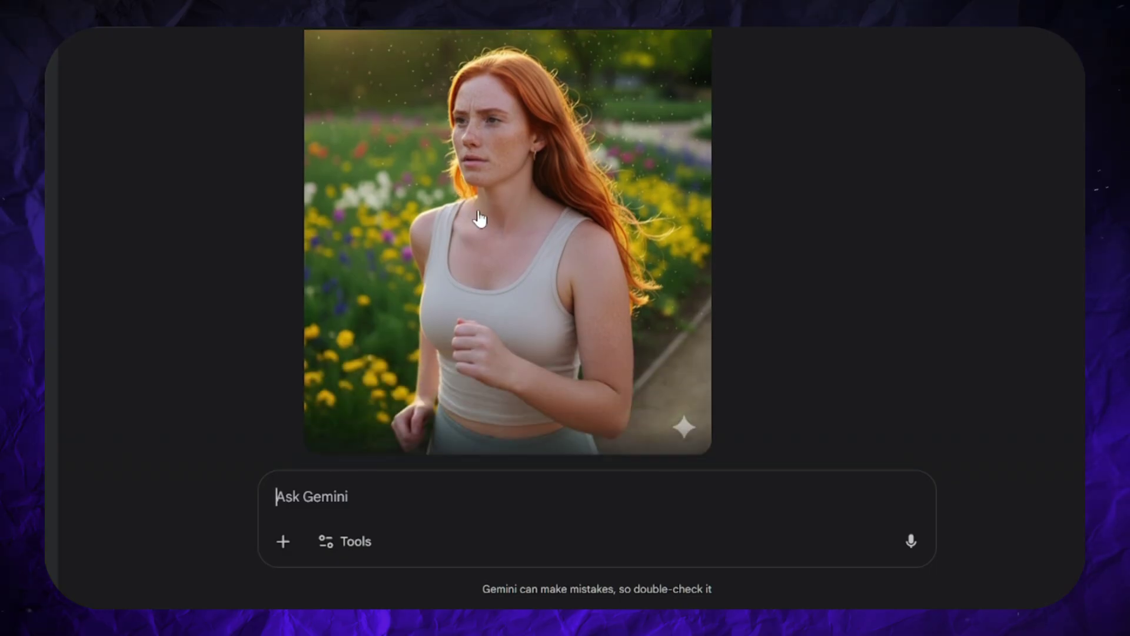
scroll(479, 219, down, 1)
scroll(483, 224, up, 2)
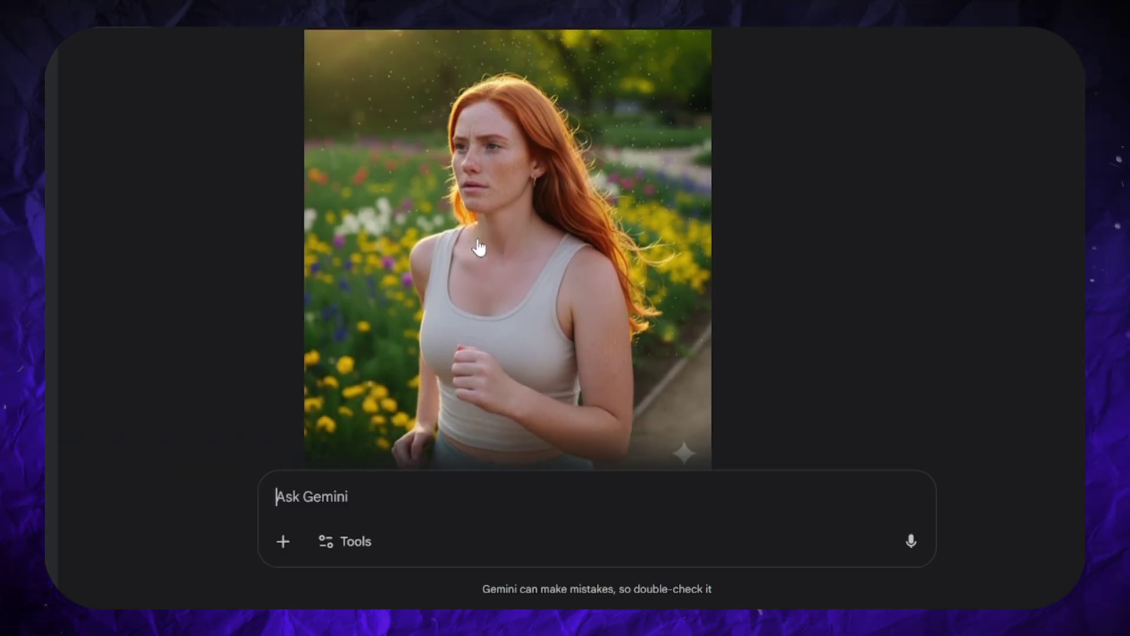
scroll(479, 247, up, 2)
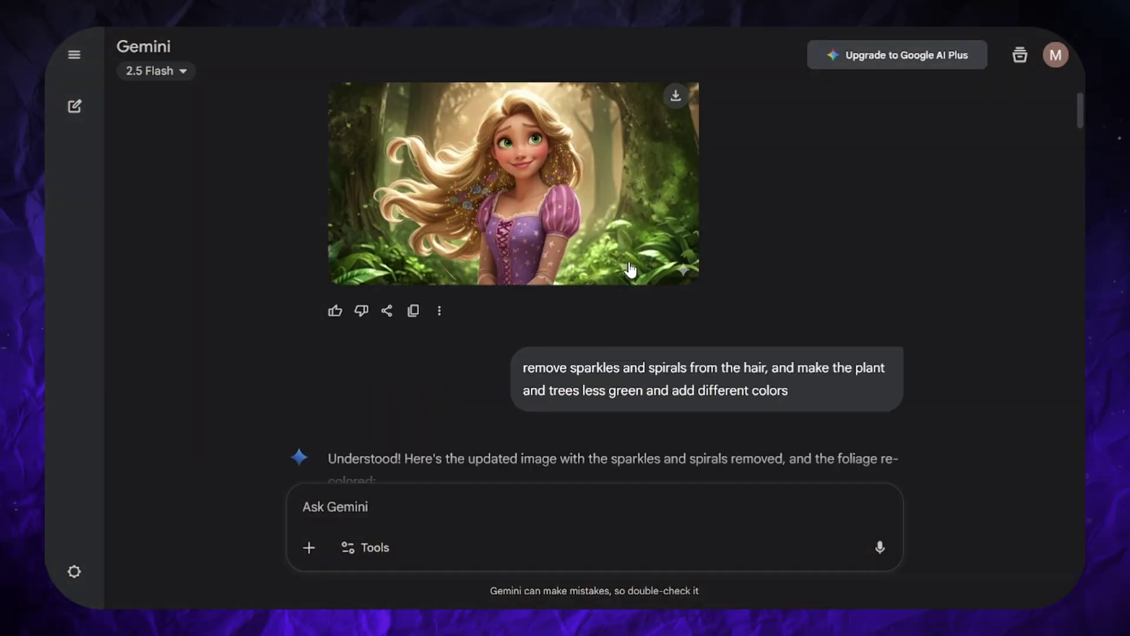
scroll(628, 265, down, 10)
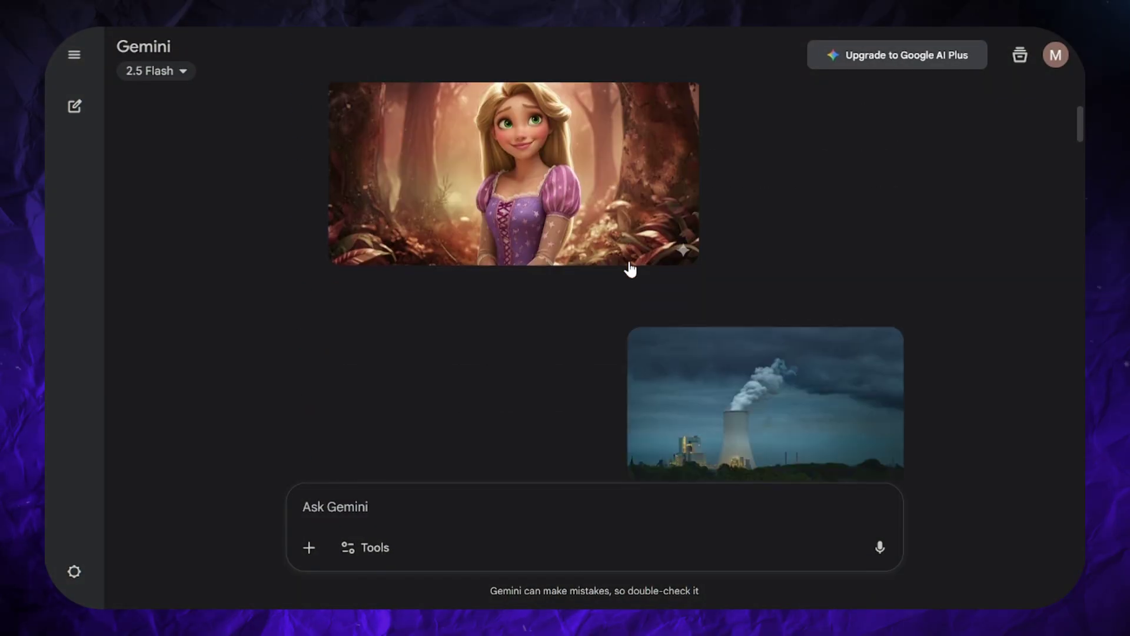
Step: In a new chat with her photo, request a close-up of her preparing food in a morning kitchen
scroll(630, 268, down, 20)
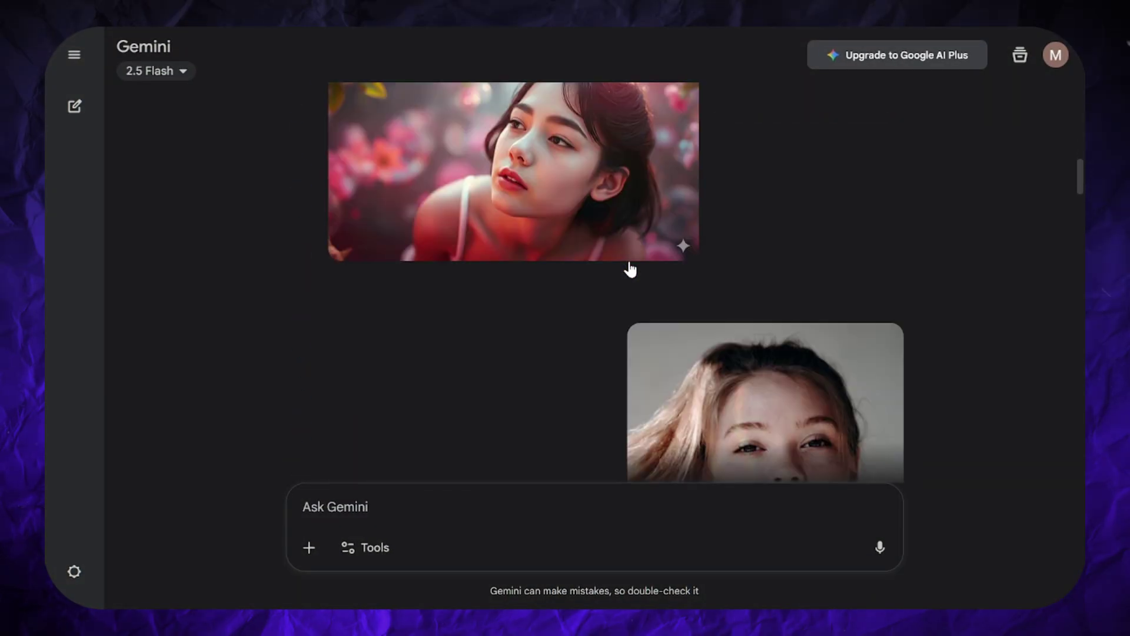
scroll(629, 268, down, 20)
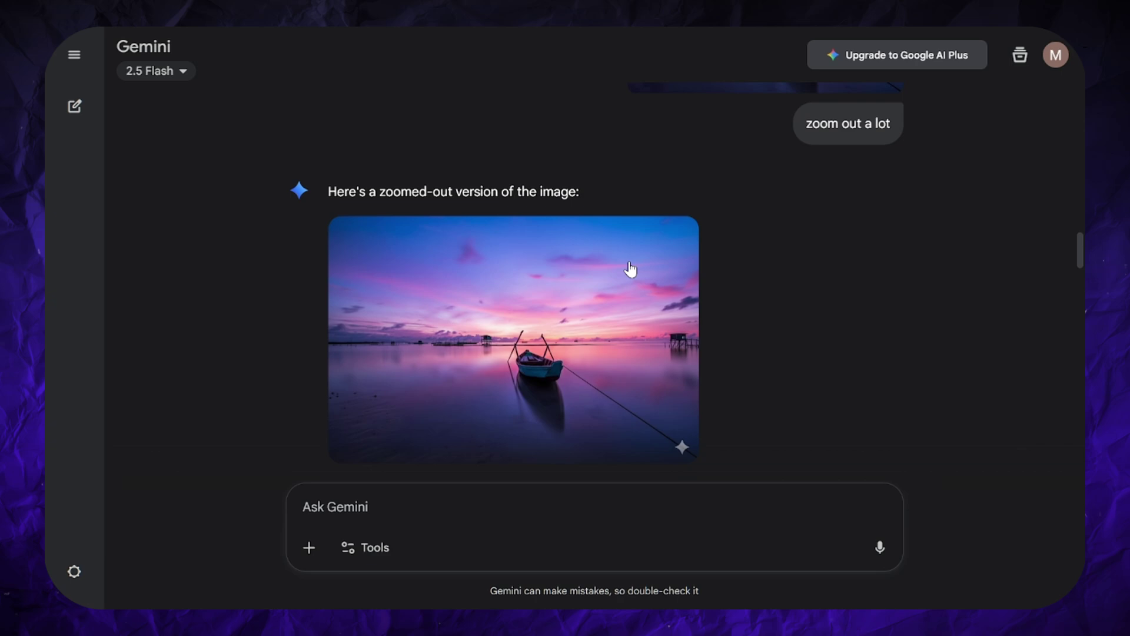
scroll(629, 268, down, 20)
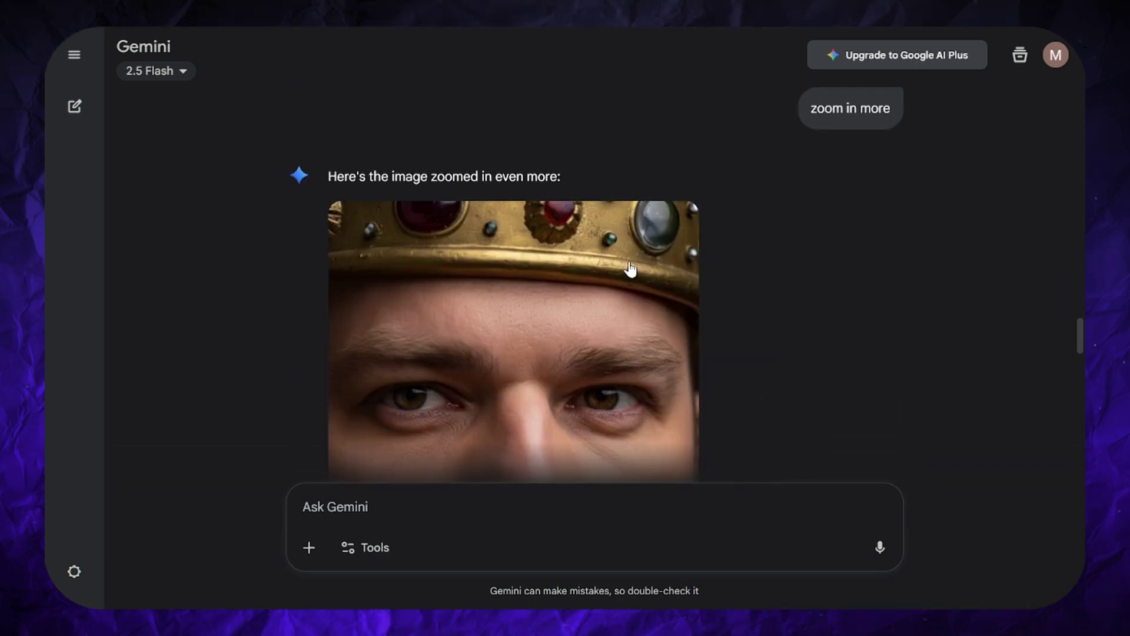
scroll(629, 268, down, 20)
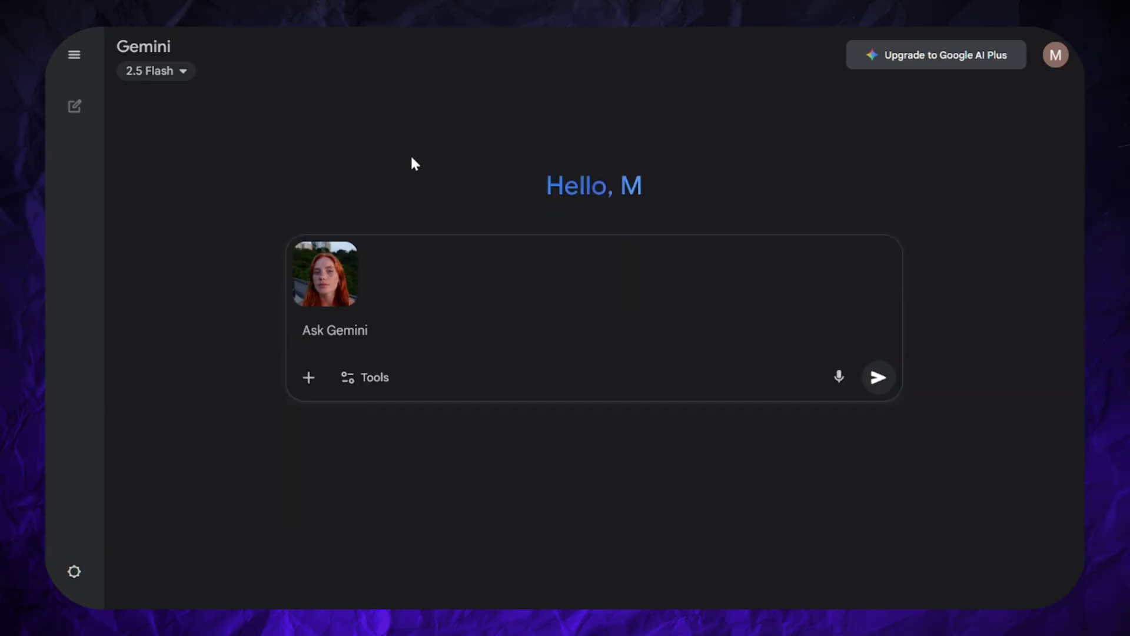
text(make this girl stand in the)
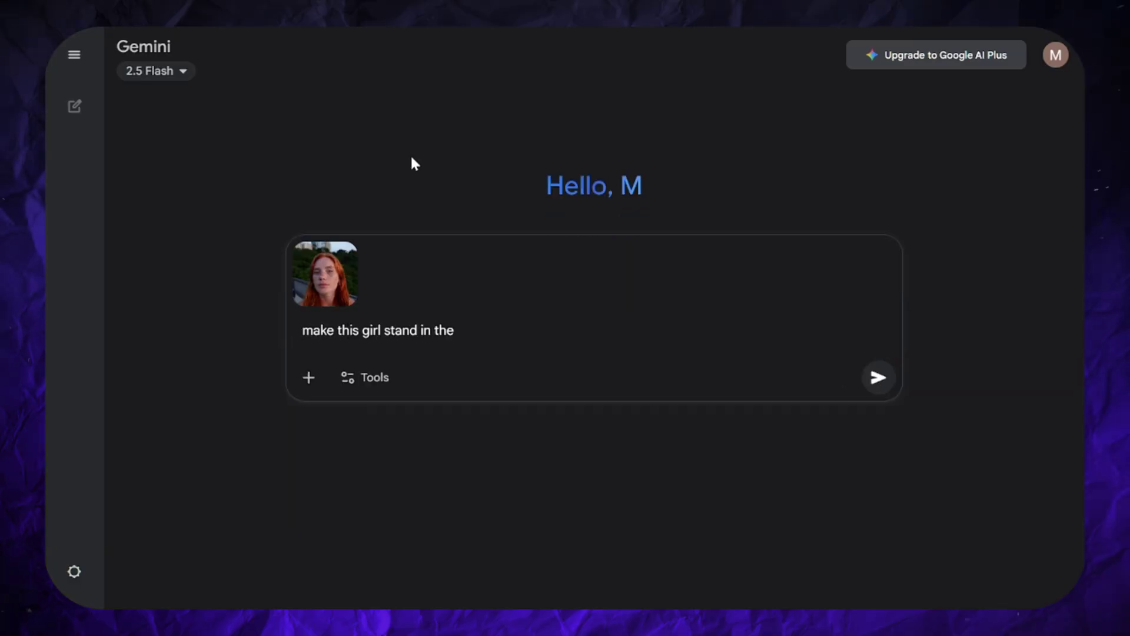
text( kitchen in the morning, preparing some food, close-)
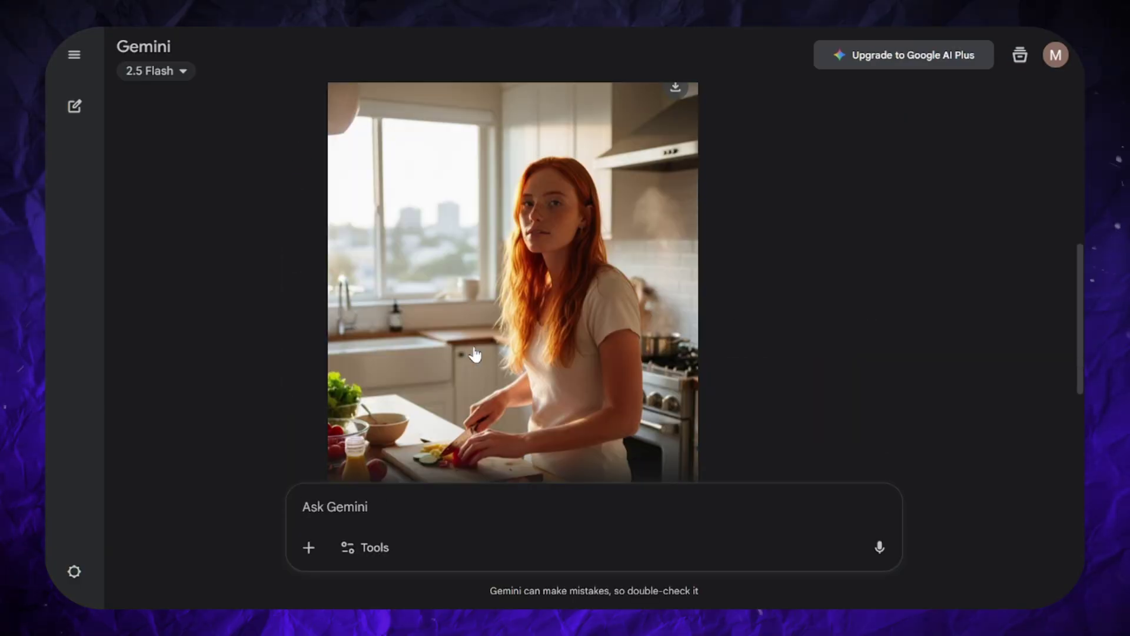
scroll(533, 331, up, 5)
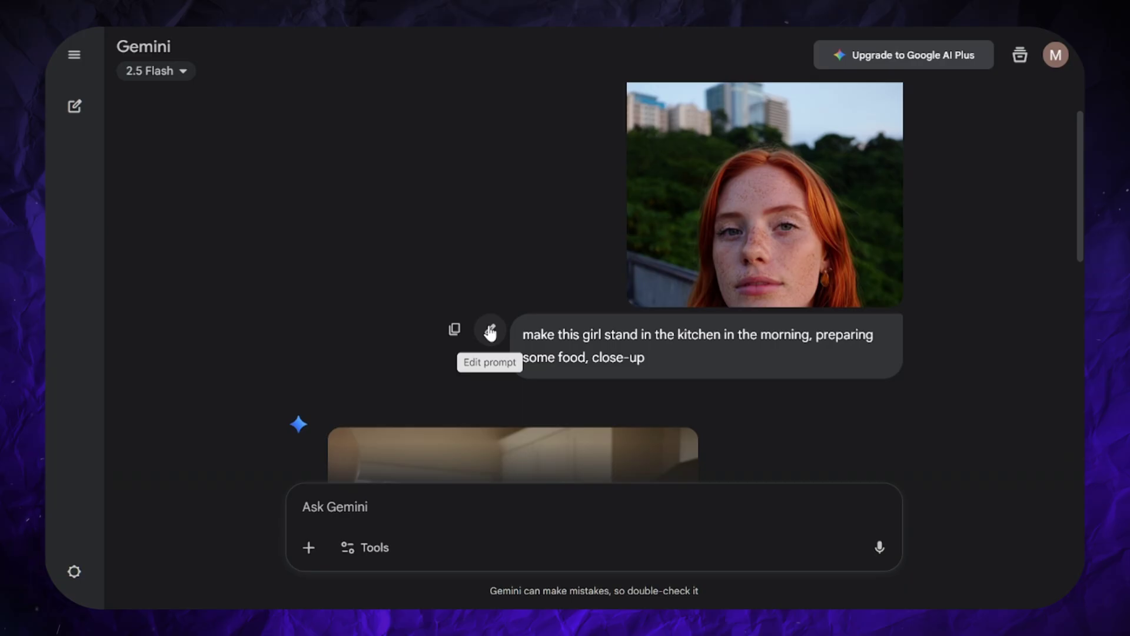
Step: Edit the kitchen prompt to 'kitchen of the medieval castle' with a face close-up and regenerate
click(492, 328)
click(553, 337)
text(of the medieval castle)
click(383, 356)
text(face close-up)
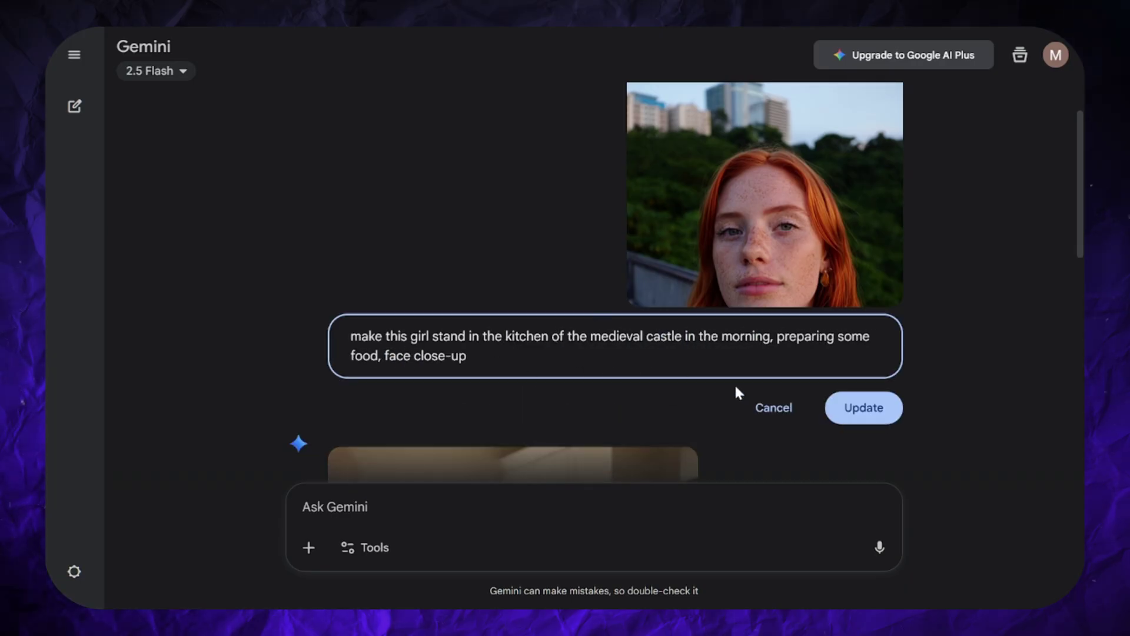
click(863, 407)
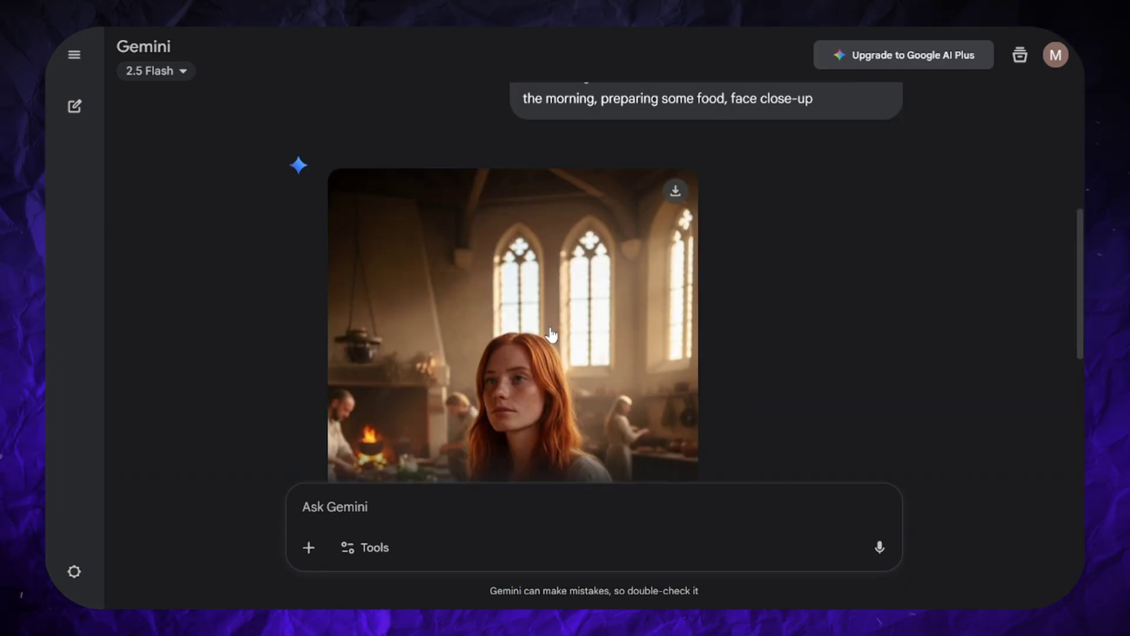
scroll(552, 335, down, 5)
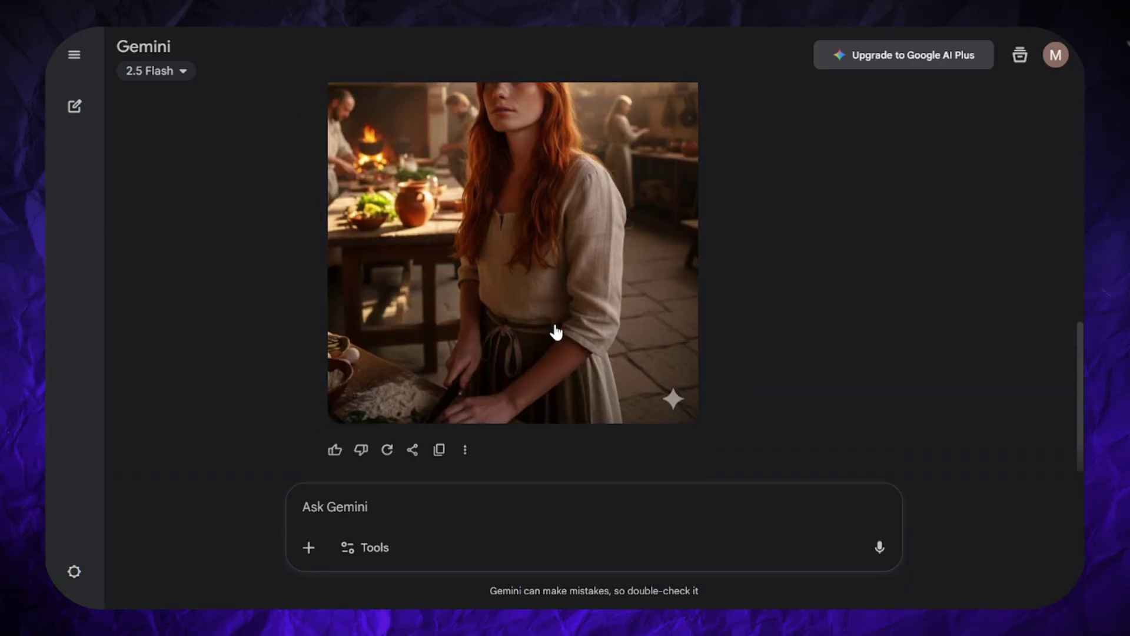
scroll(465, 355, up, 6)
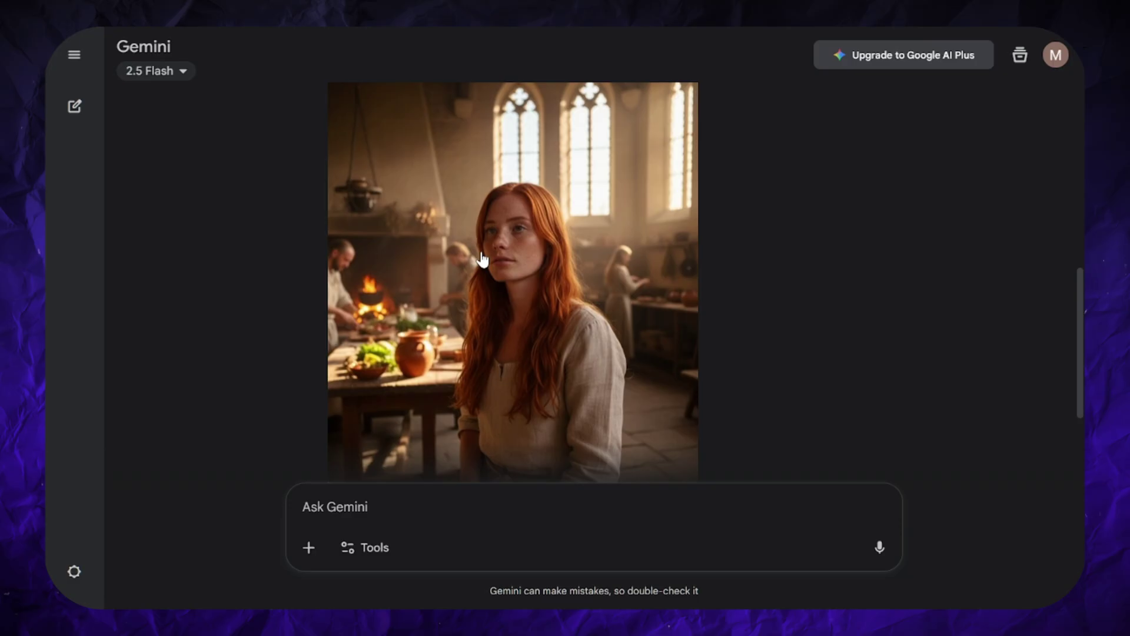
Step: Add that she is looking at the table with a concentrated expression and regenerate
click(491, 241)
text(, she is looking at the table, facial expression is concentrated)
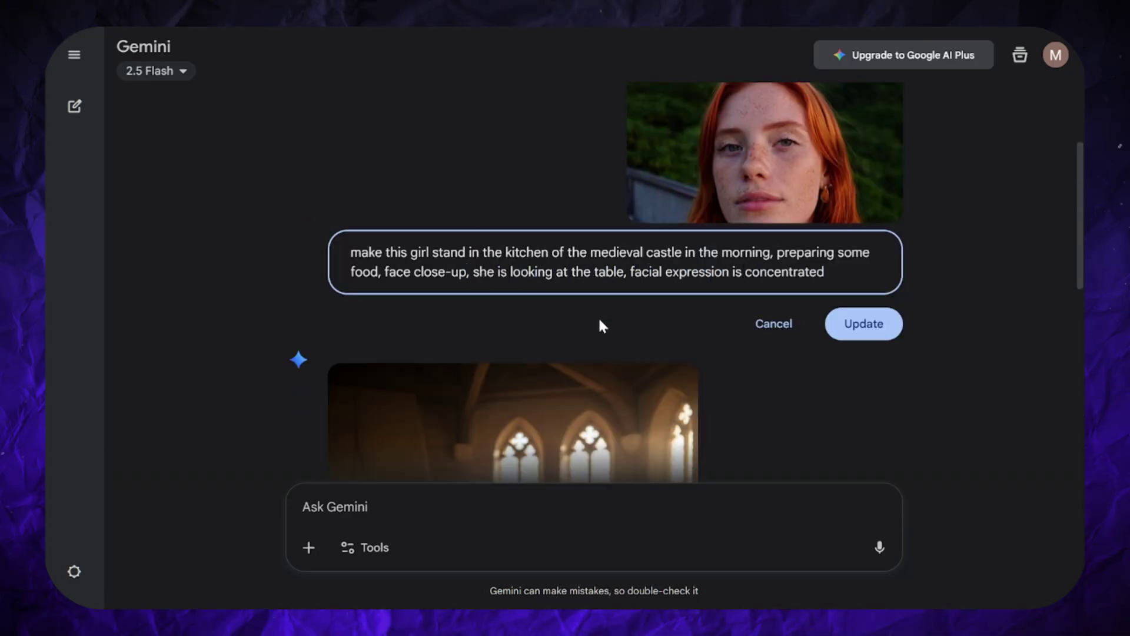
click(877, 340)
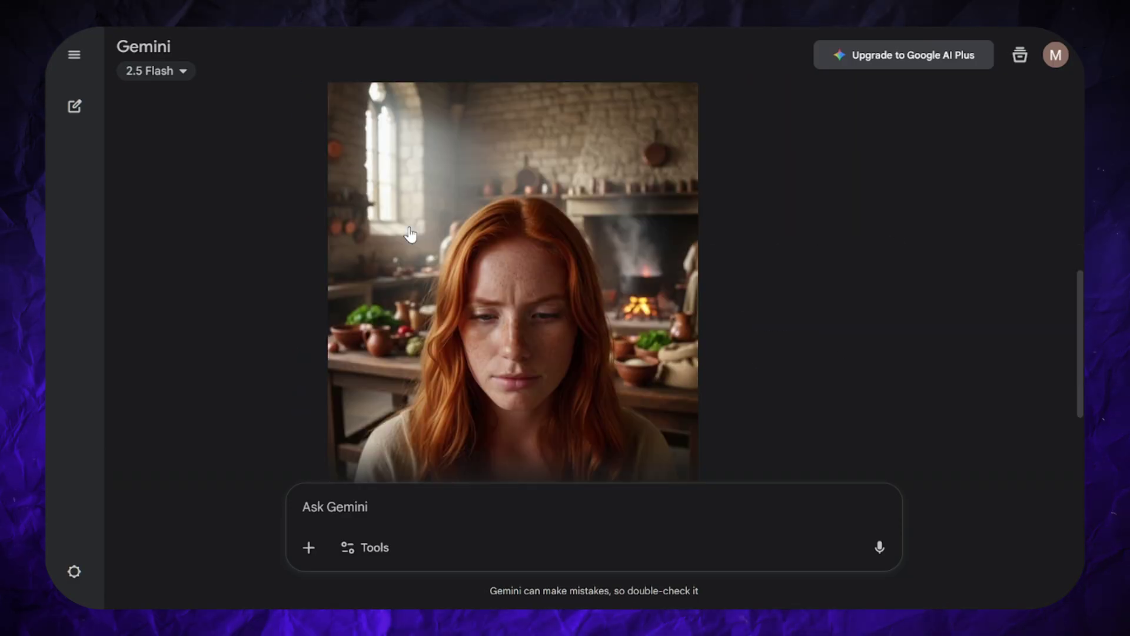
scroll(410, 235, down, 2)
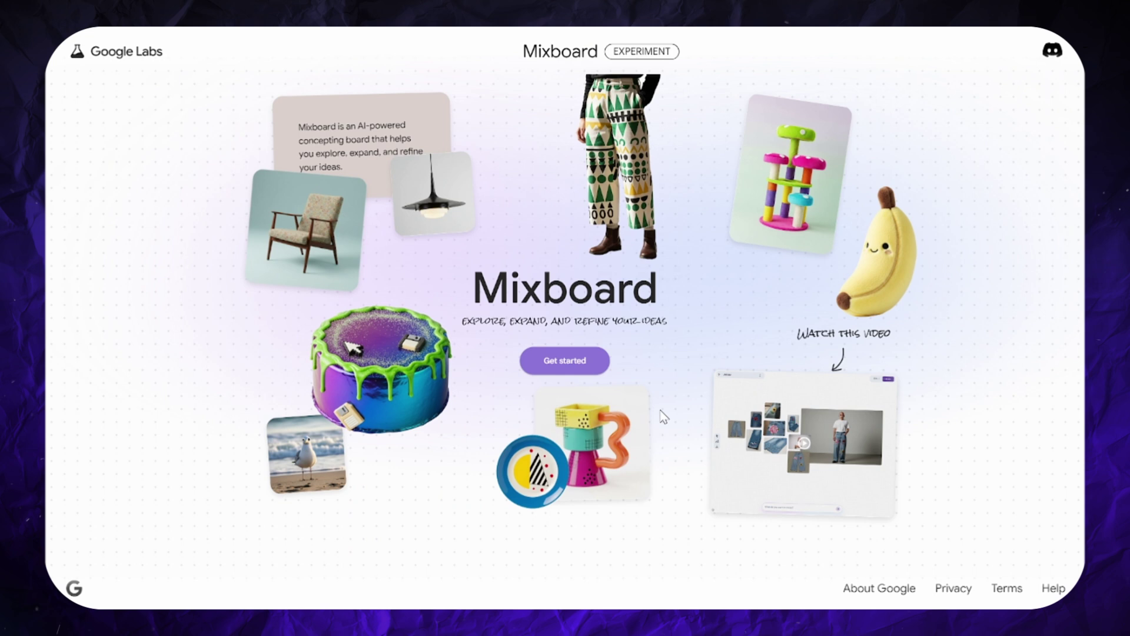
Step: Start a new Mixboard board and upload the red-haired portrait
click(538, 361)
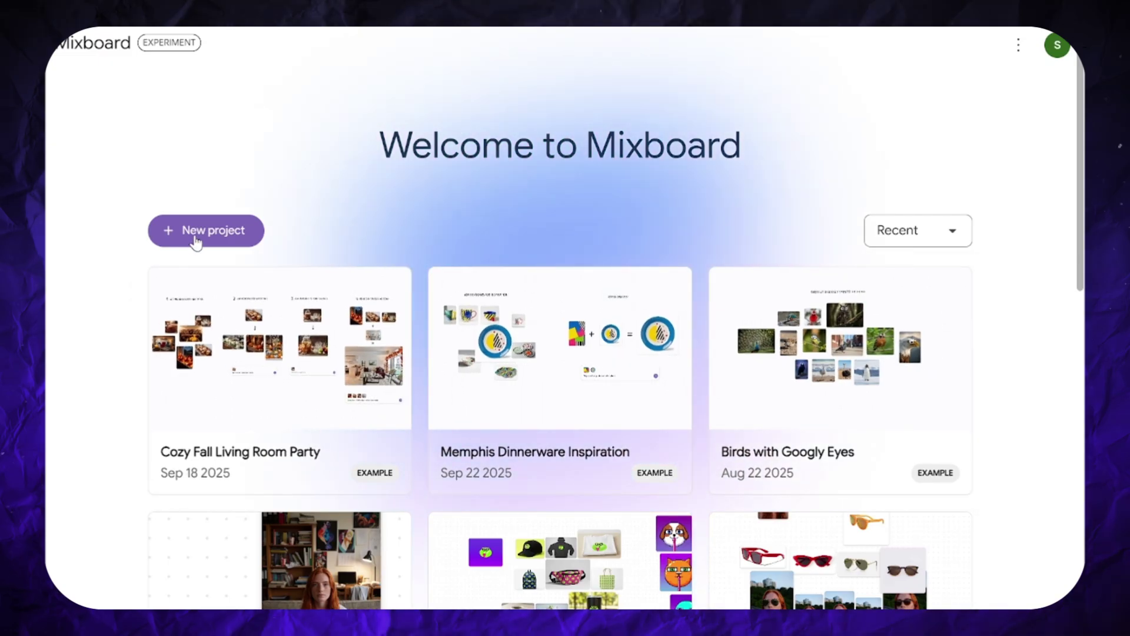
click(196, 241)
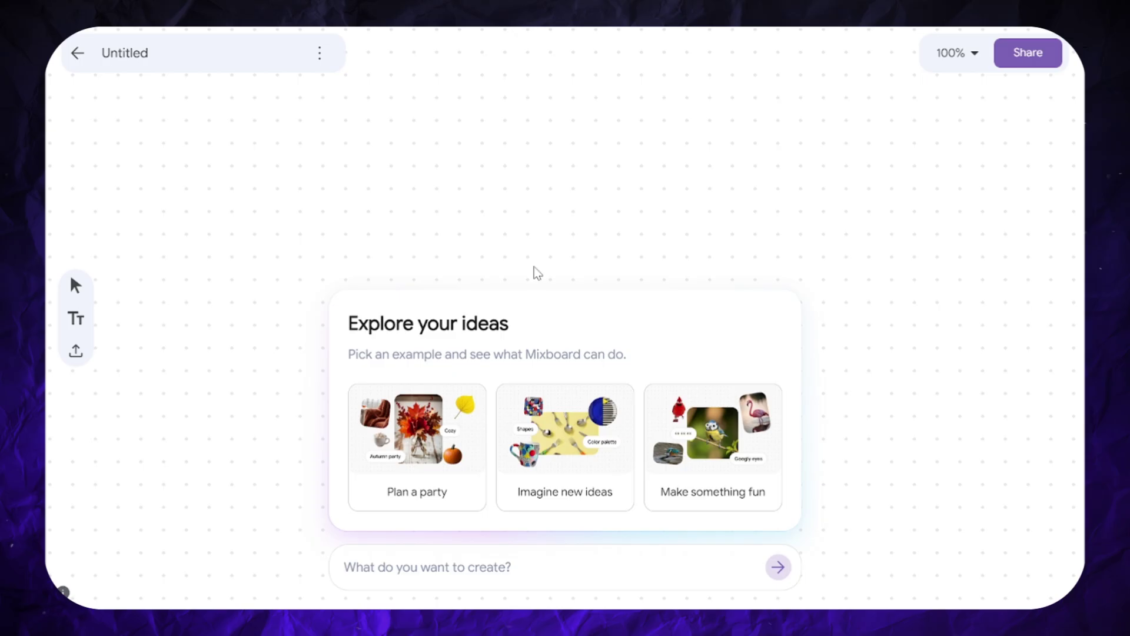
click(75, 351)
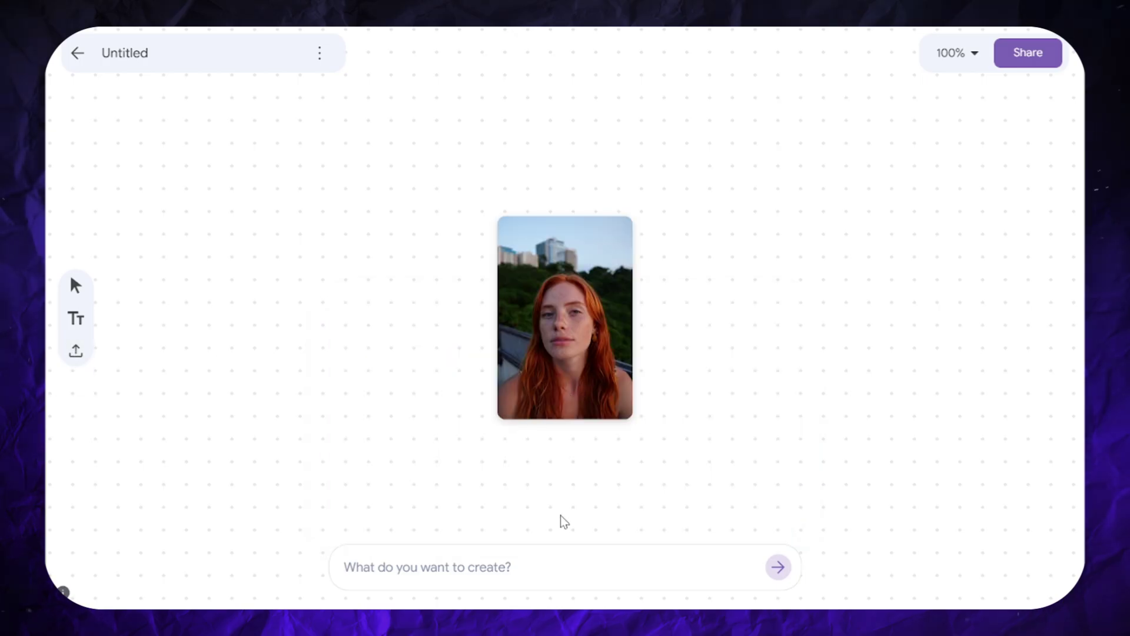
Step: Prompt 'show this girl with different' hairstyles and review the braided, curly and loose-hair variants
click(451, 565)
text(show this girl with different hairstyles)
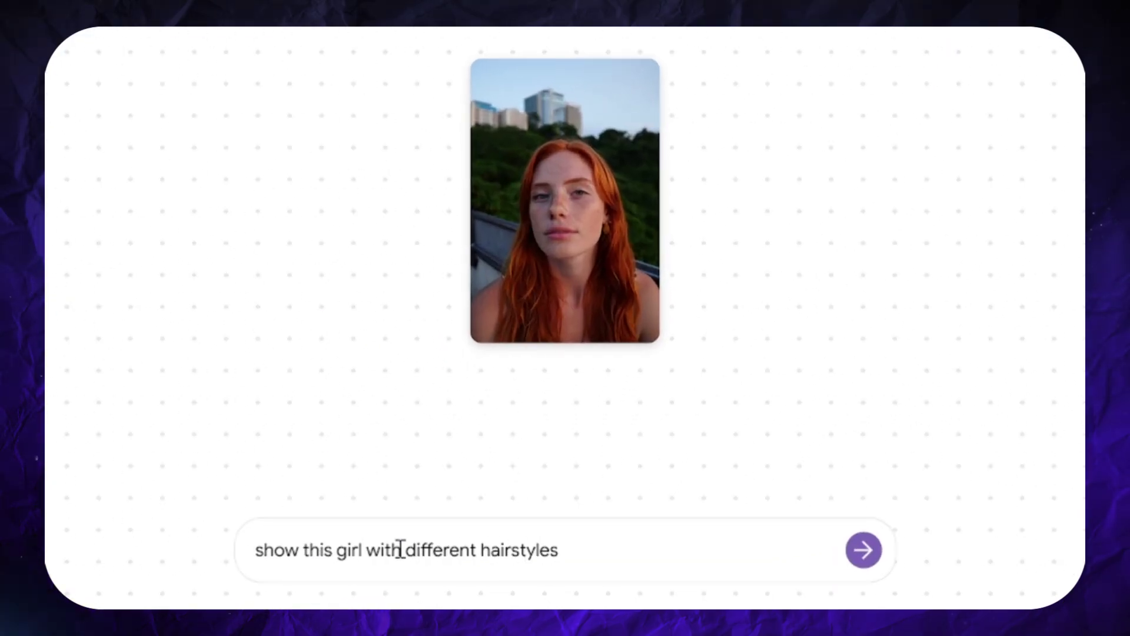
key(Return)
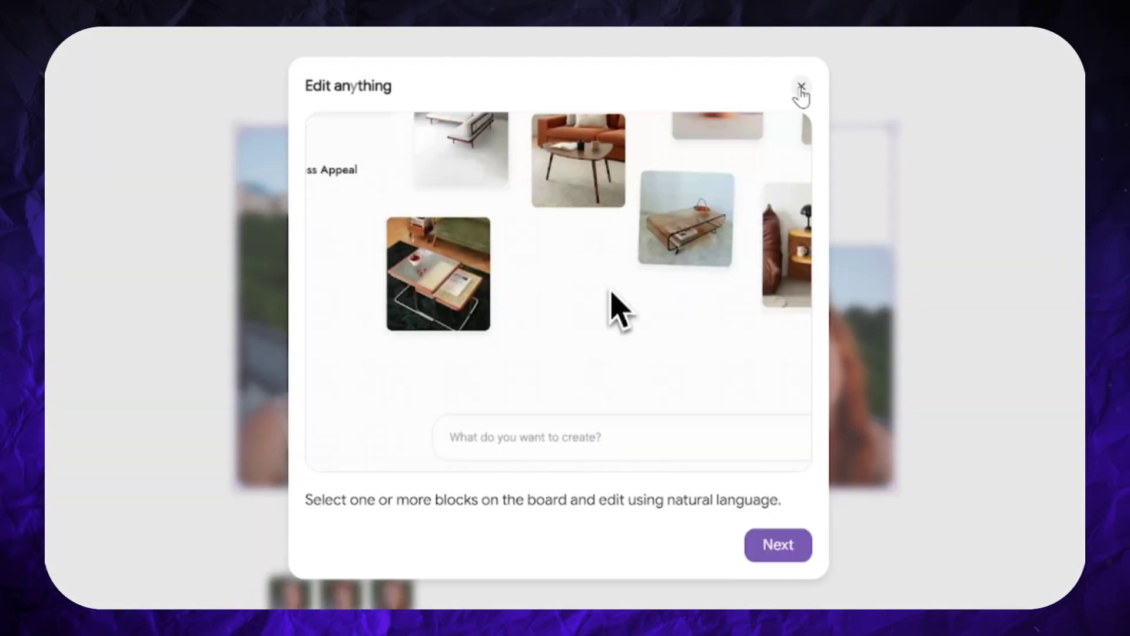
click(801, 89)
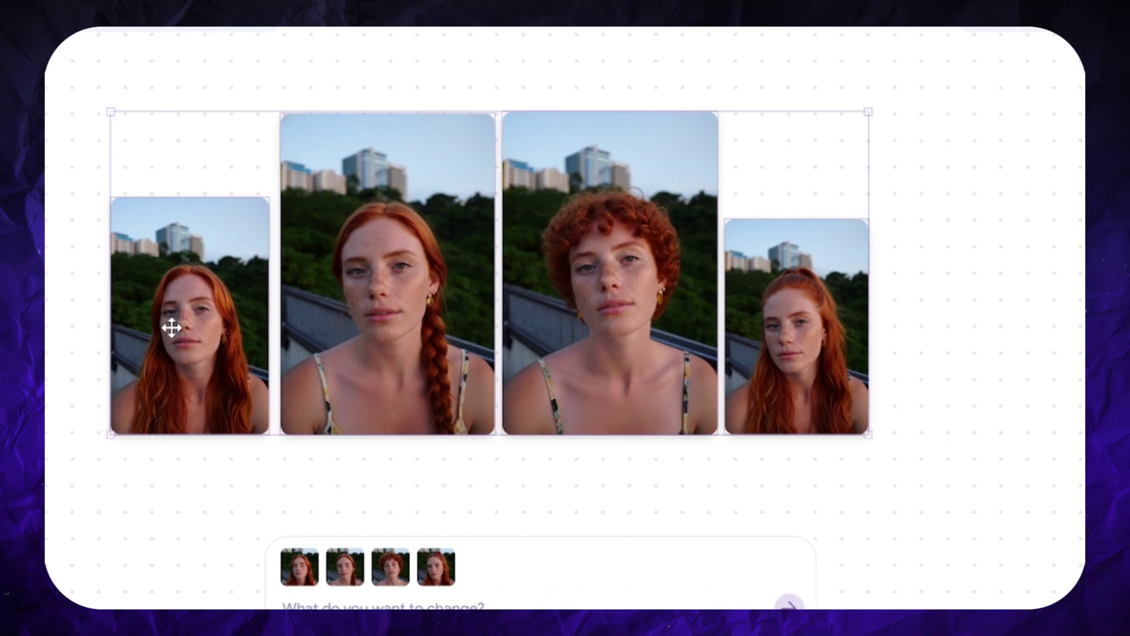
scroll(114, 374, up, 2)
click(195, 518)
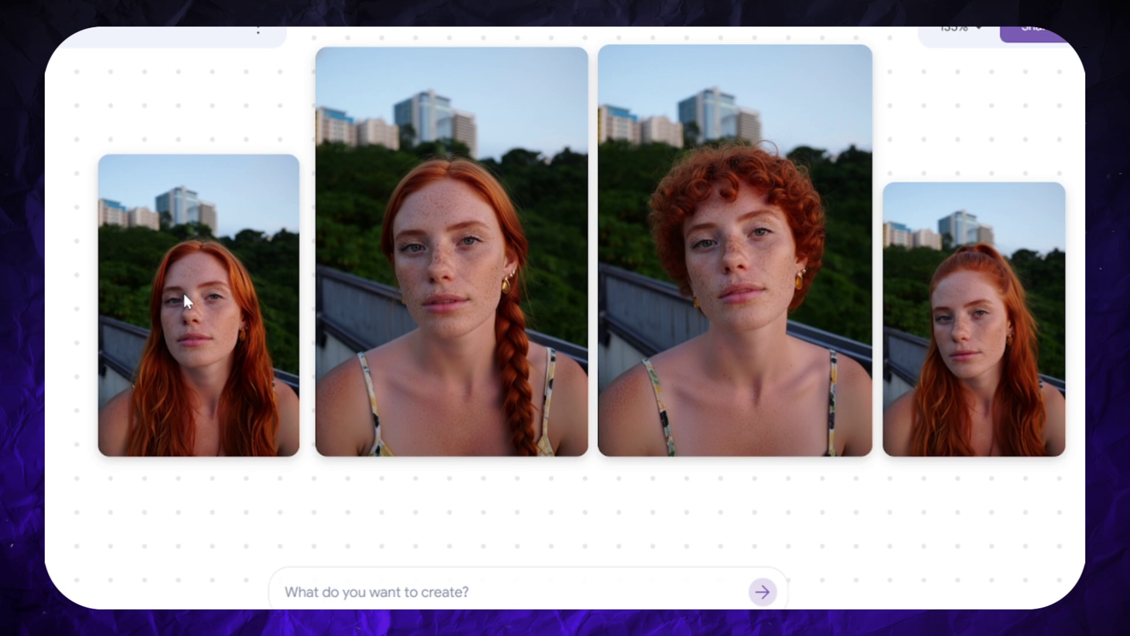
scroll(195, 291, down, 2)
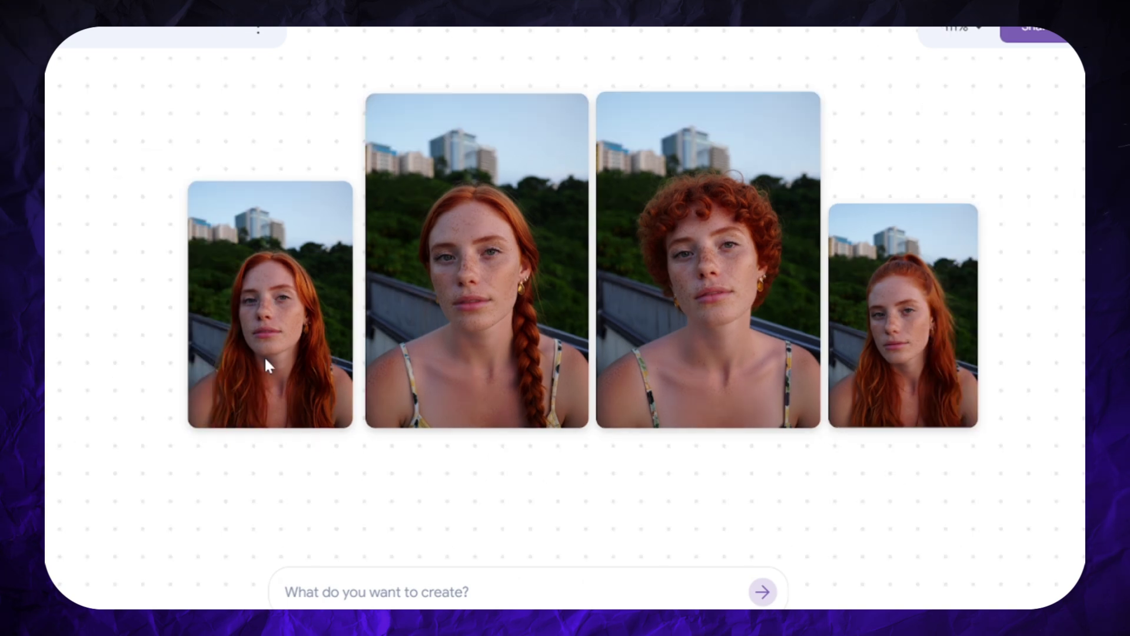
Step: Give the loose-haired portrait 'cute makeup with glitter', review results, and begin a yellow summer prompt
click(327, 586)
text(cute makeup wi)
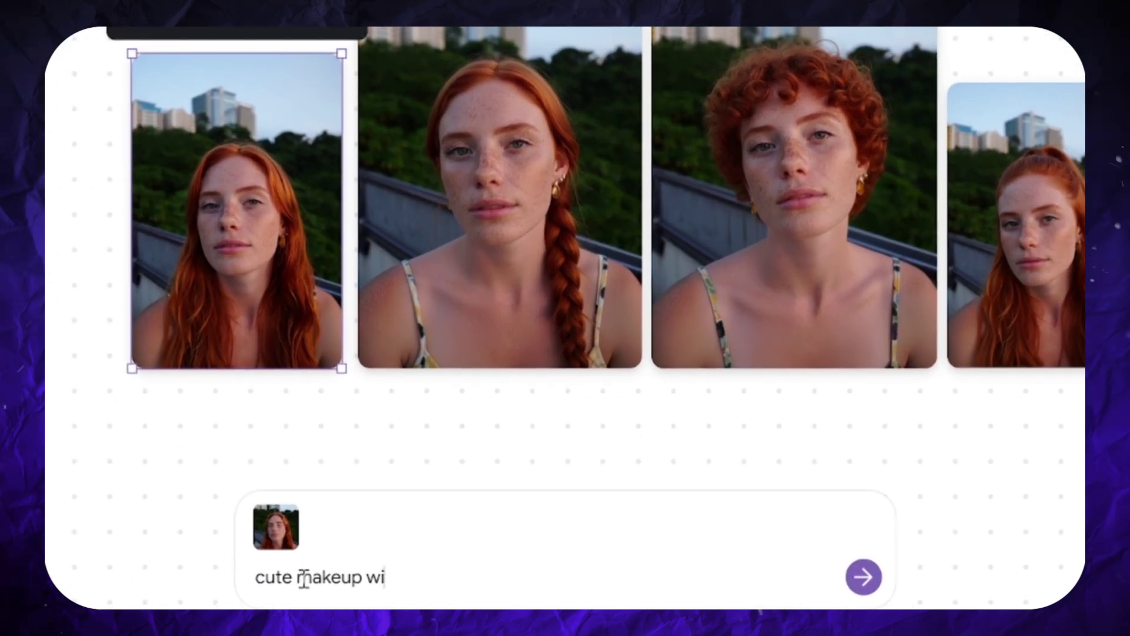
text(th glitter)
key(Return)
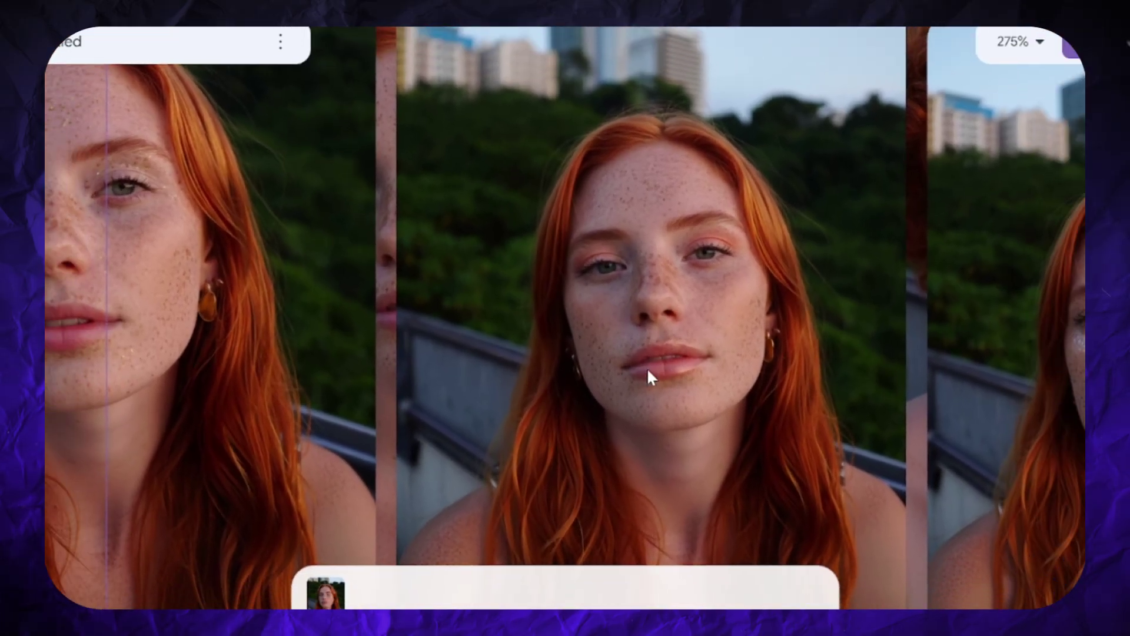
scroll(538, 319, down, 5)
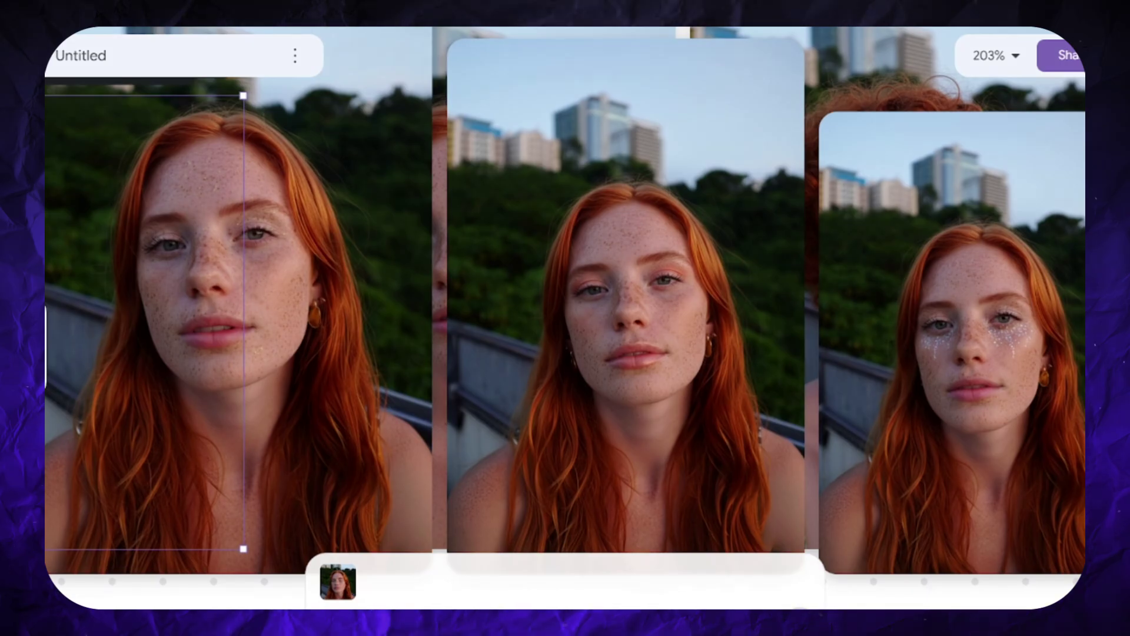
scroll(1058, 312, up, 4)
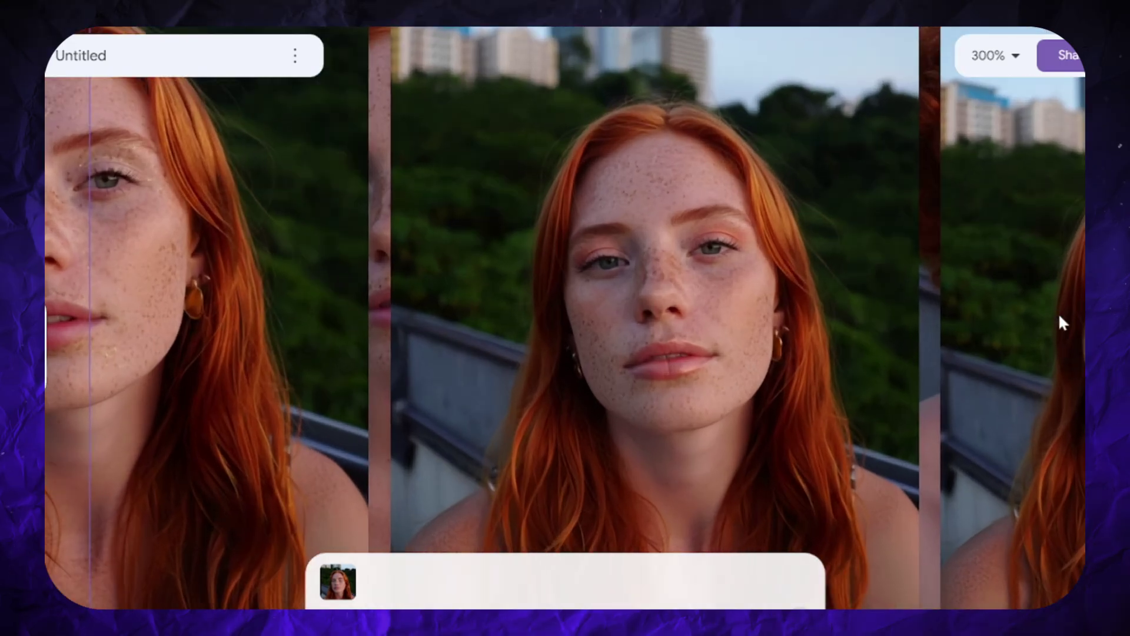
scroll(1057, 313, down, 5)
scroll(1057, 312, down, 1)
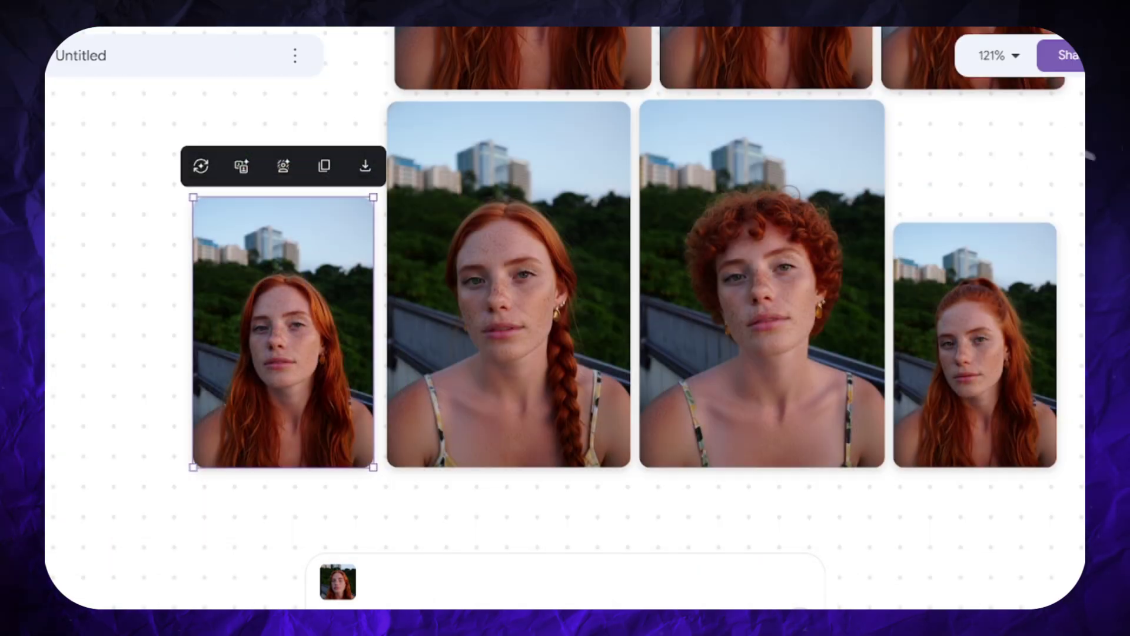
text(yellow summ)
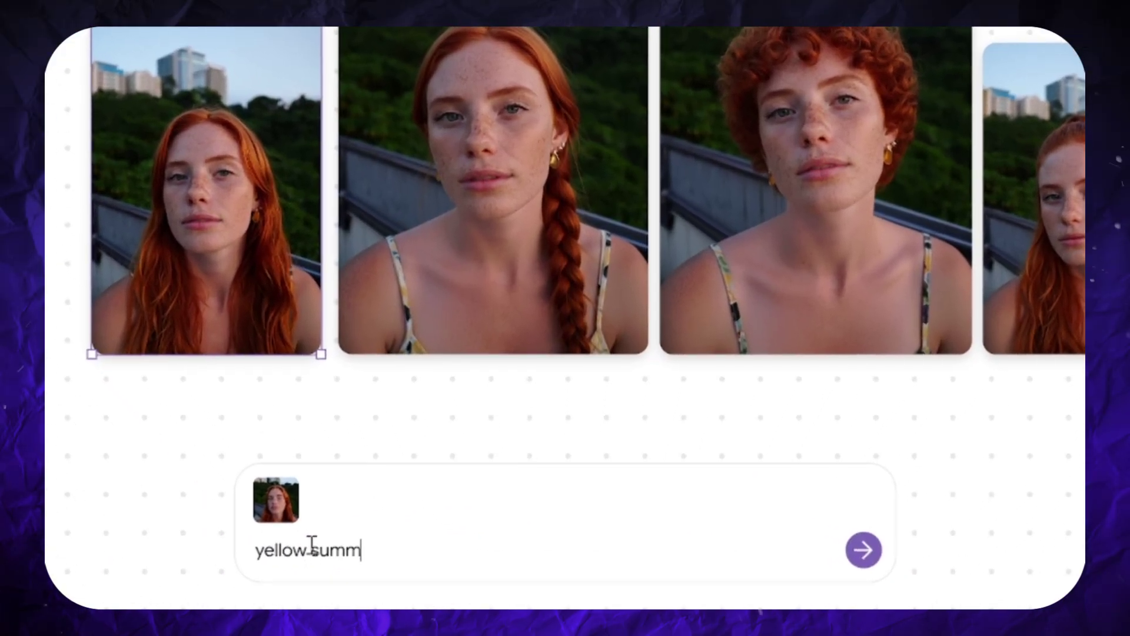
Step: Generate 'yellow summer dress ideas, full body shots' and regenerate the loose yellow sundress image
text(er dress ideas, full body shots)
key(Return)
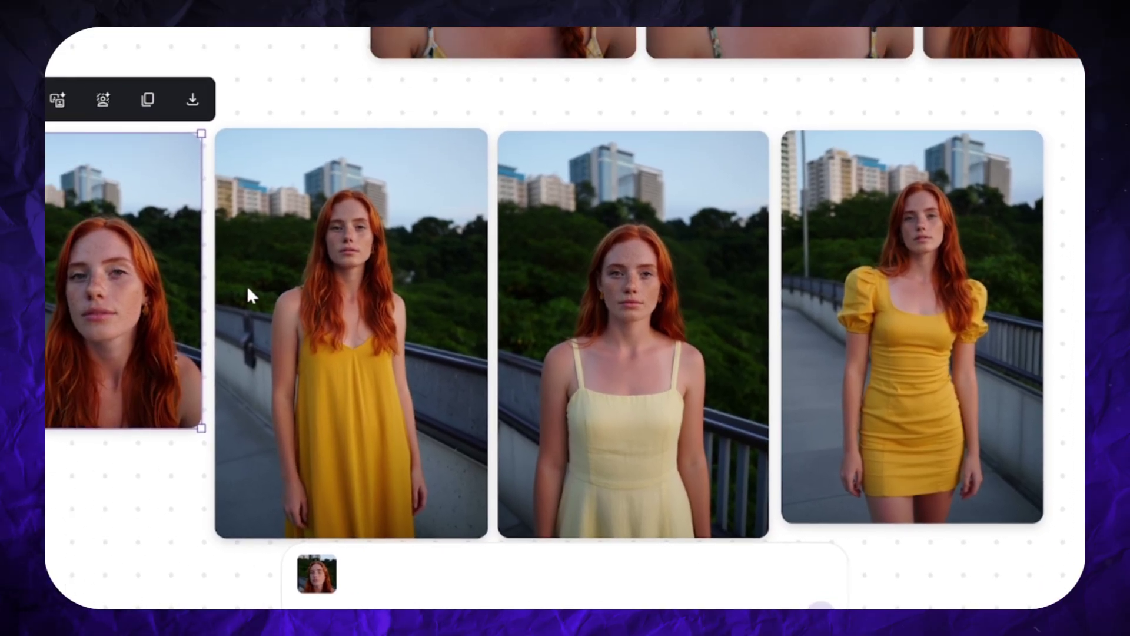
click(277, 176)
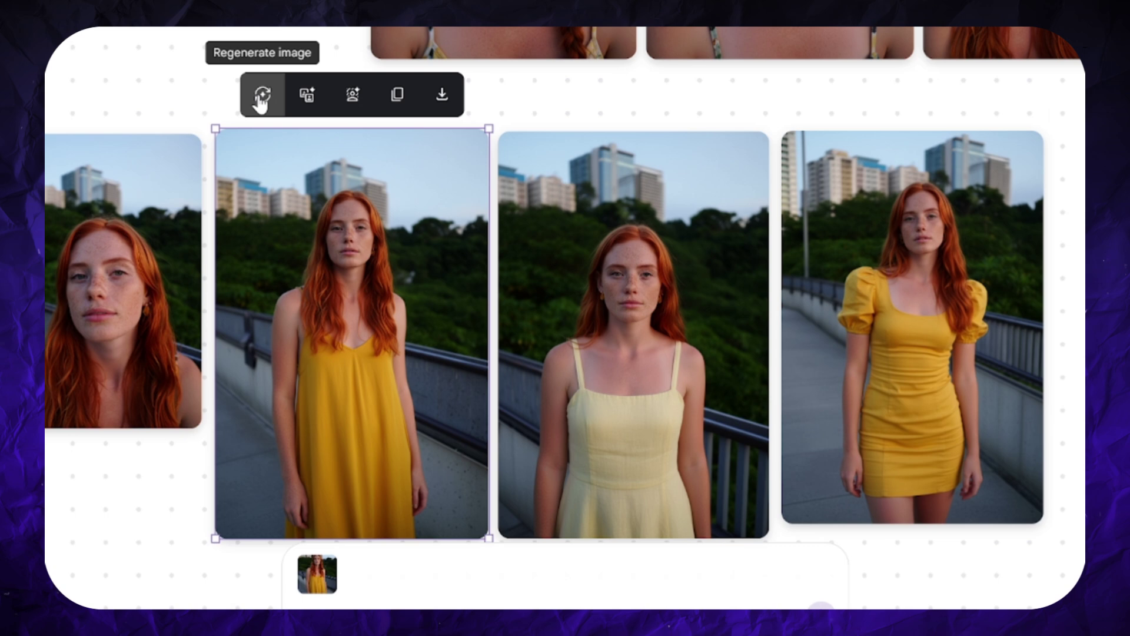
click(260, 97)
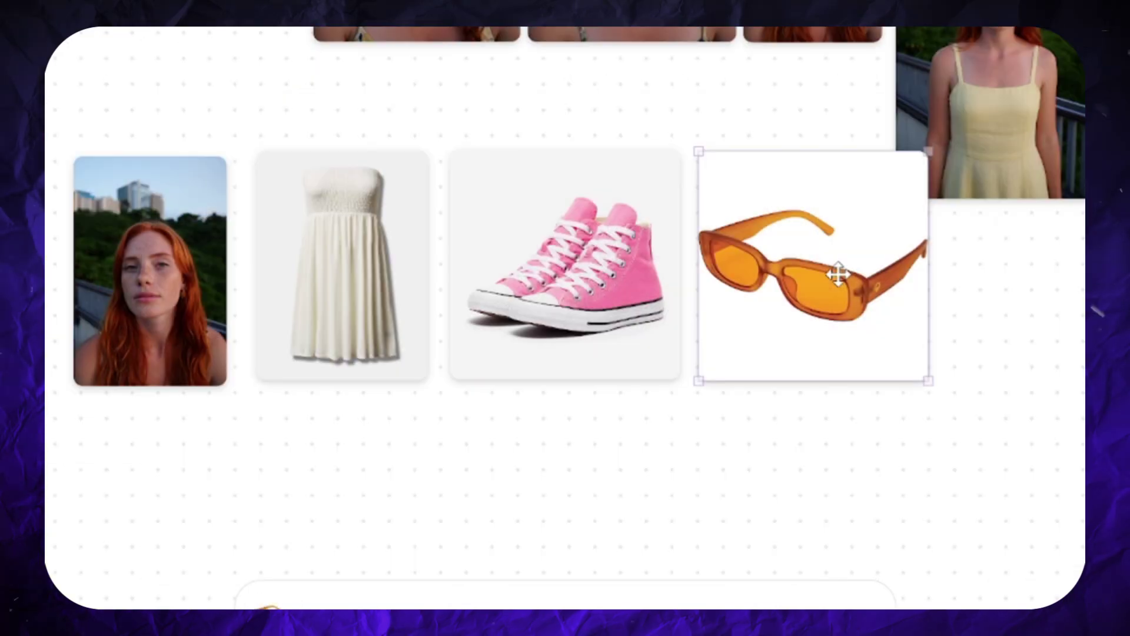
click(833, 242)
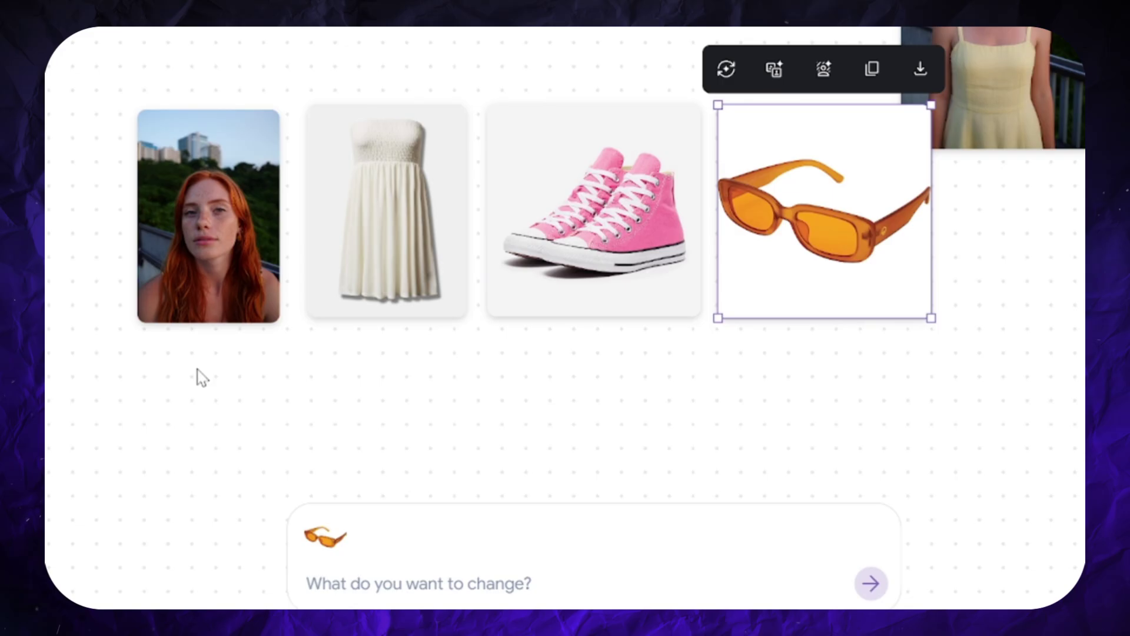
Step: Generate her wearing the white strapless dress, pink sneakers and orange sunglasses from the four selected cards
drag(202, 377, 824, 176)
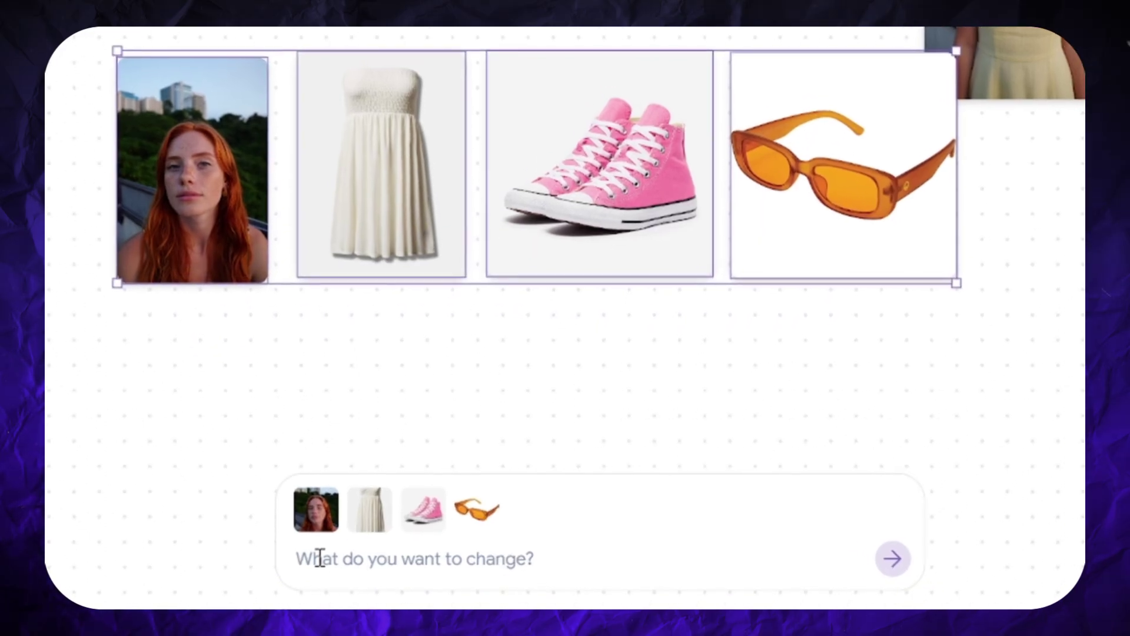
text(create images of this girl wearing these items)
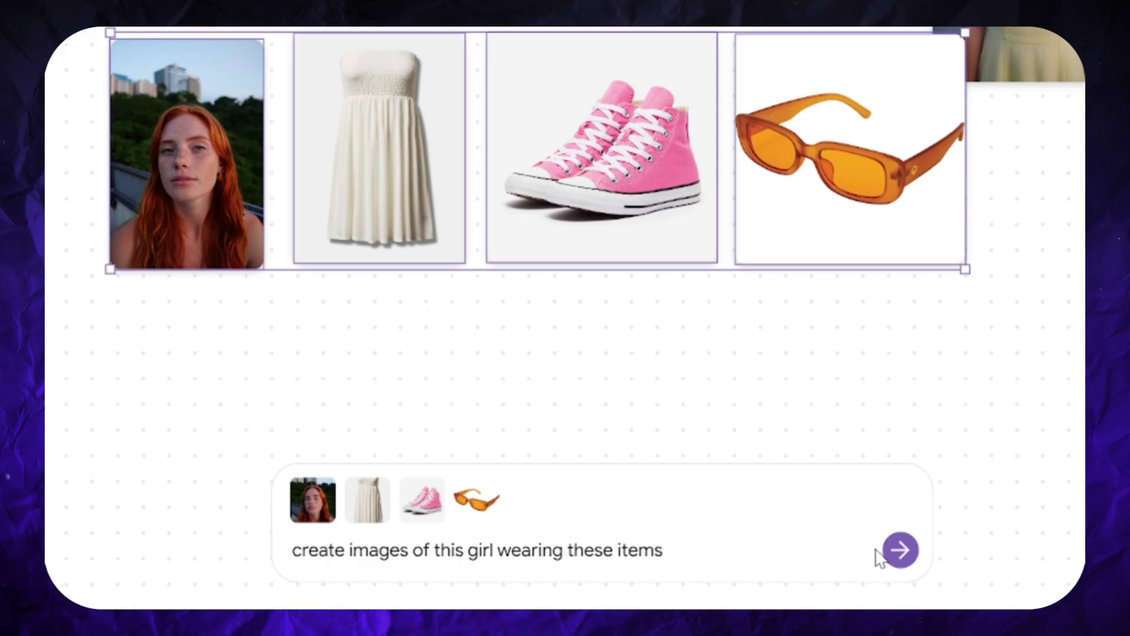
click(899, 550)
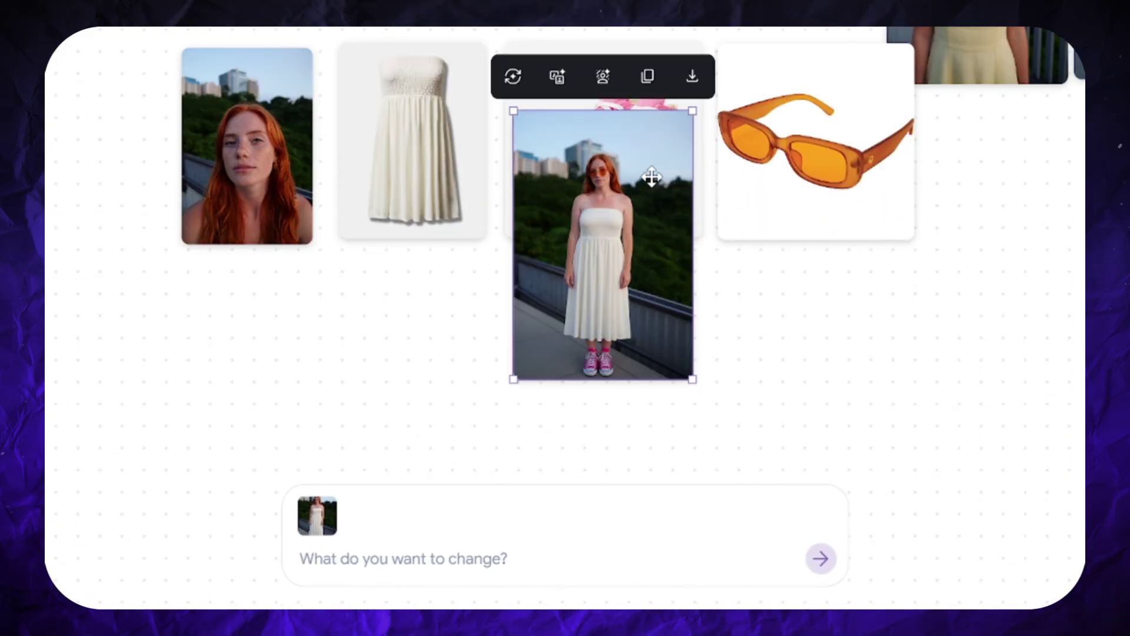
scroll(622, 175, up, 5)
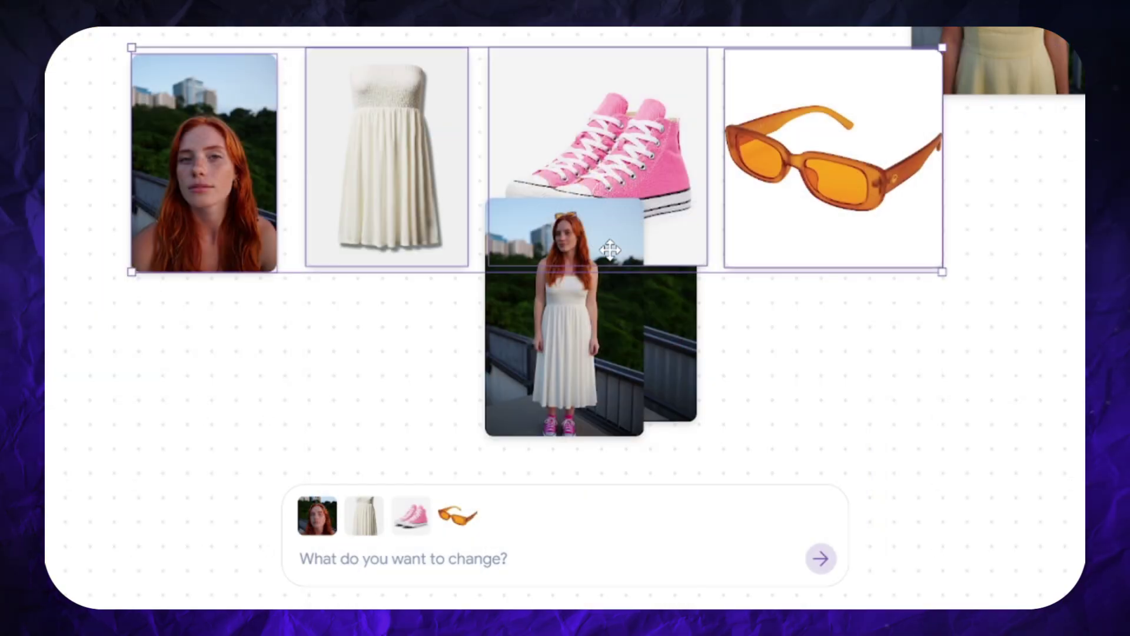
scroll(562, 244, up, 3)
click(552, 386)
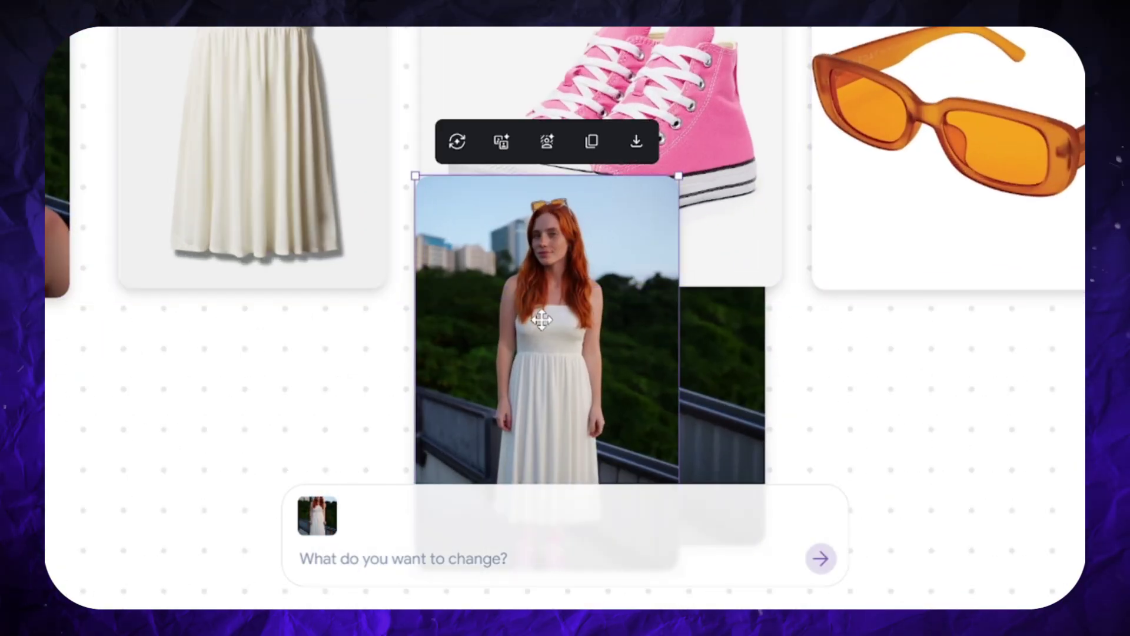
scroll(573, 247, up, 4)
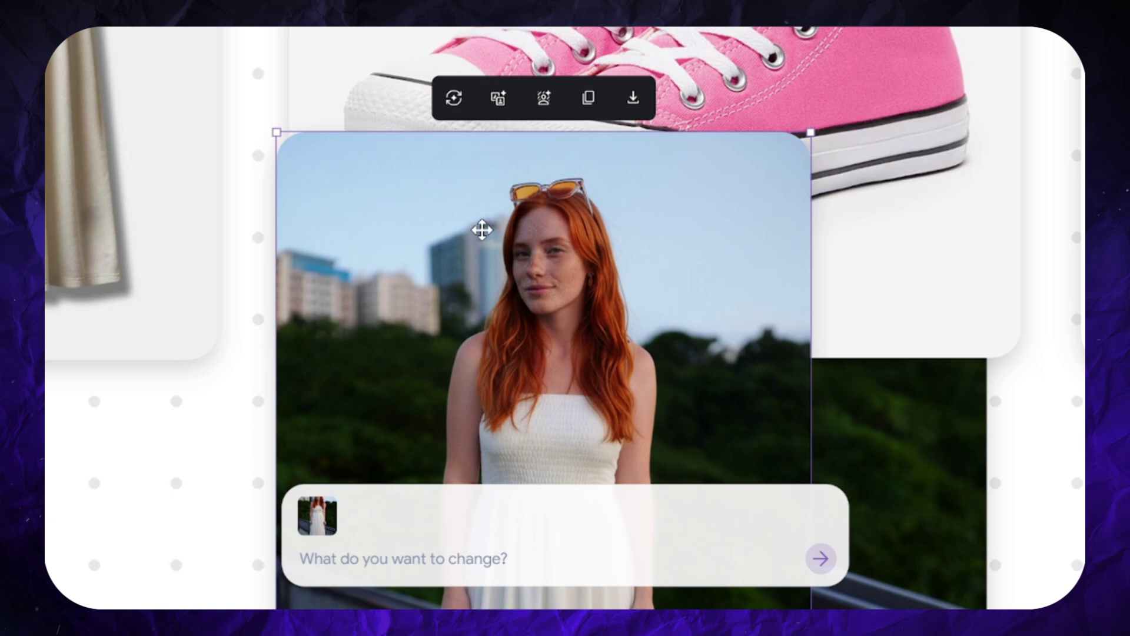
scroll(535, 235, down, 5)
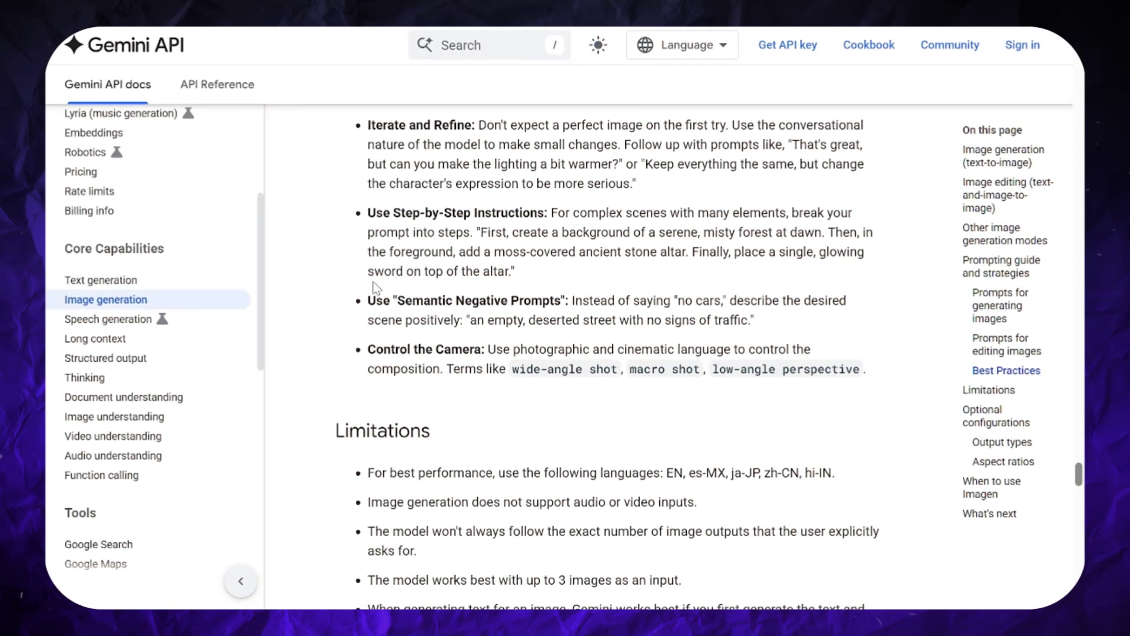
scroll(450, 270, down, 5)
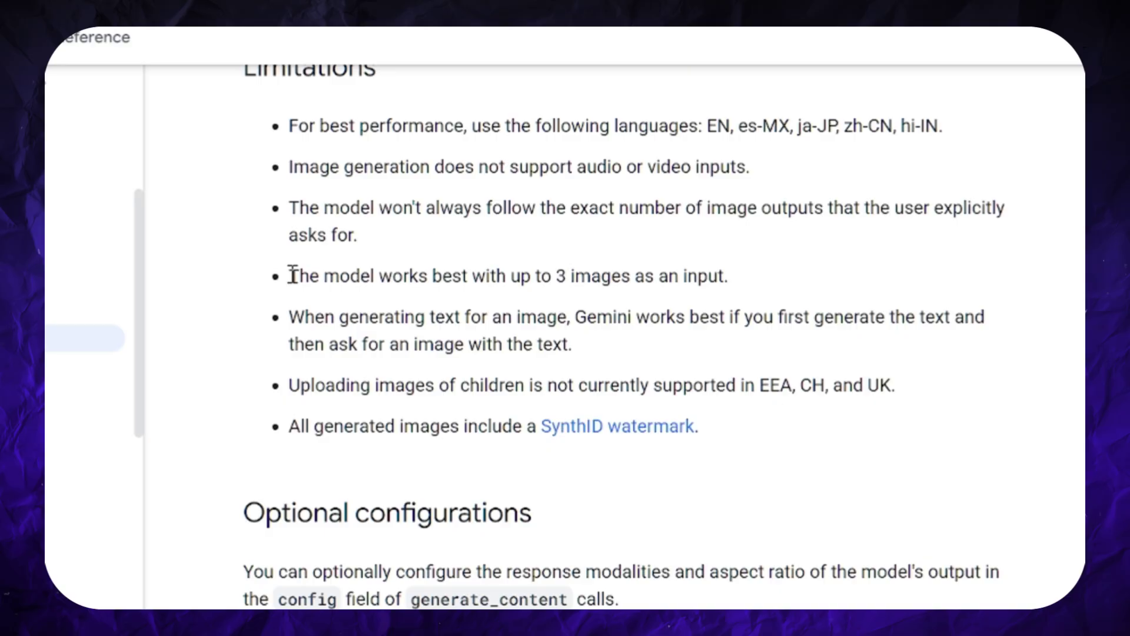
drag(289, 275, 710, 276)
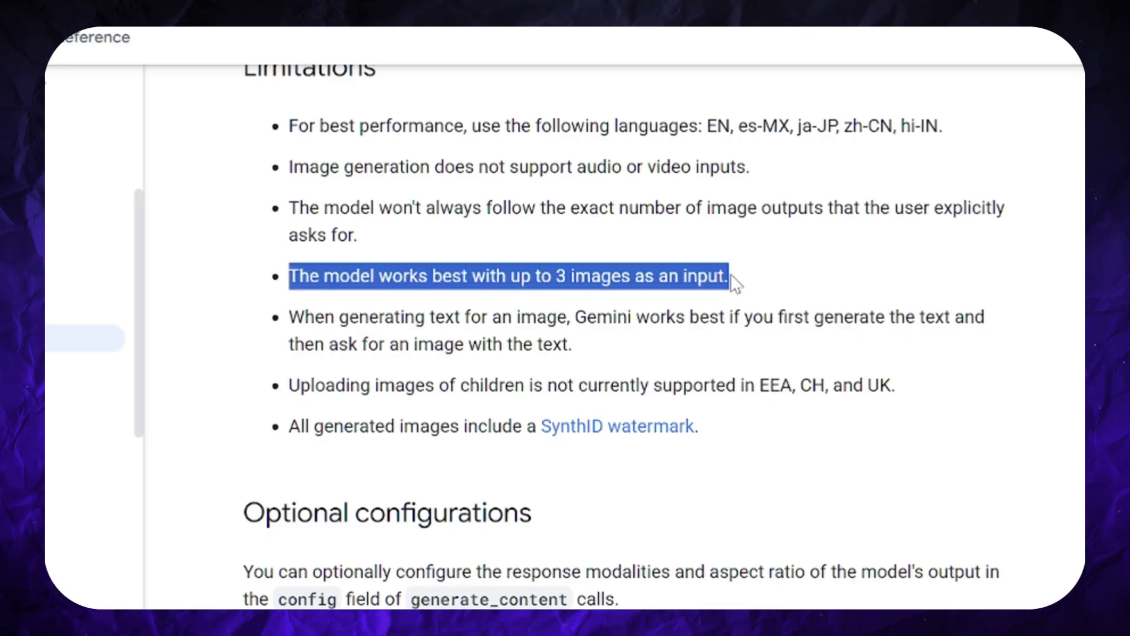
click(754, 292)
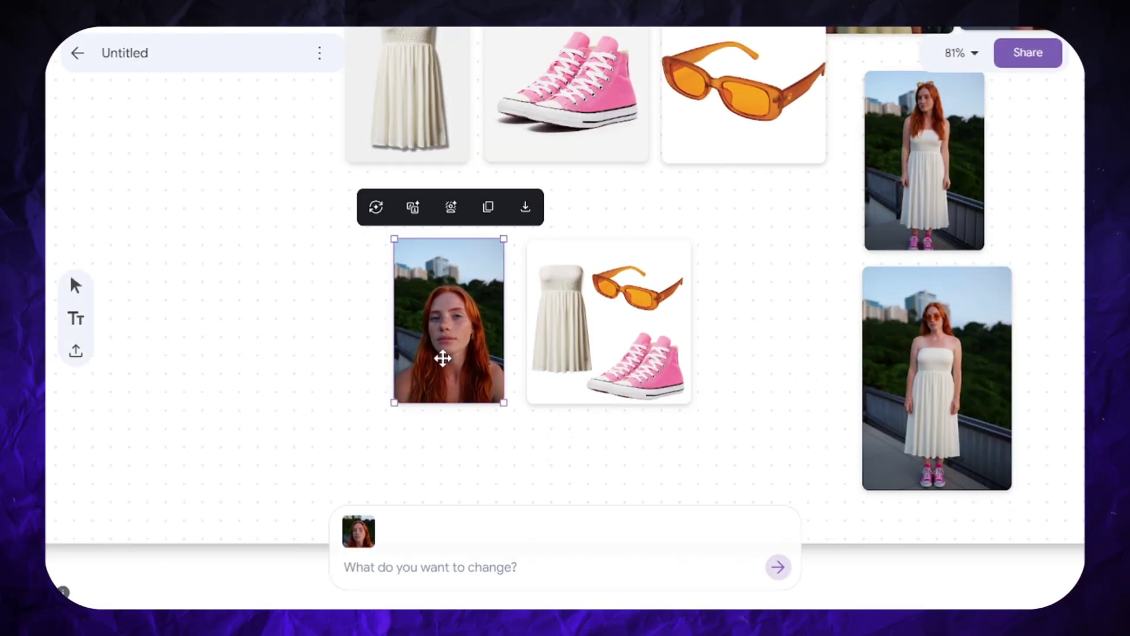
scroll(441, 355, up, 5)
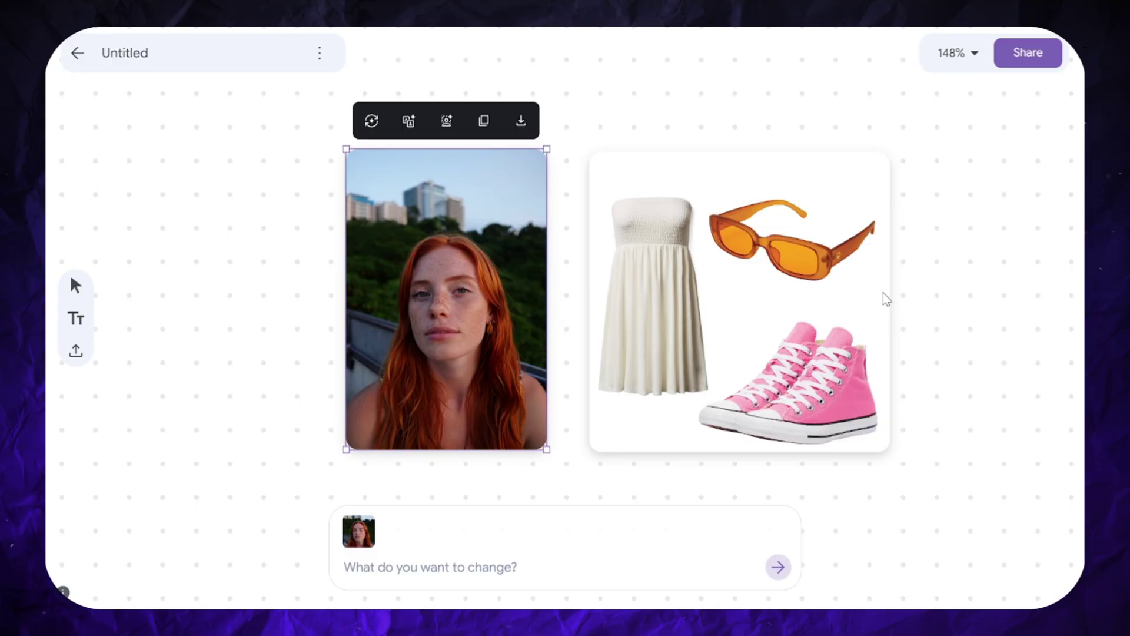
Step: Select the portrait and outfit collage together and prompt 'make this' to combine them
drag(957, 308, 542, 341)
click(463, 571)
text(make this)
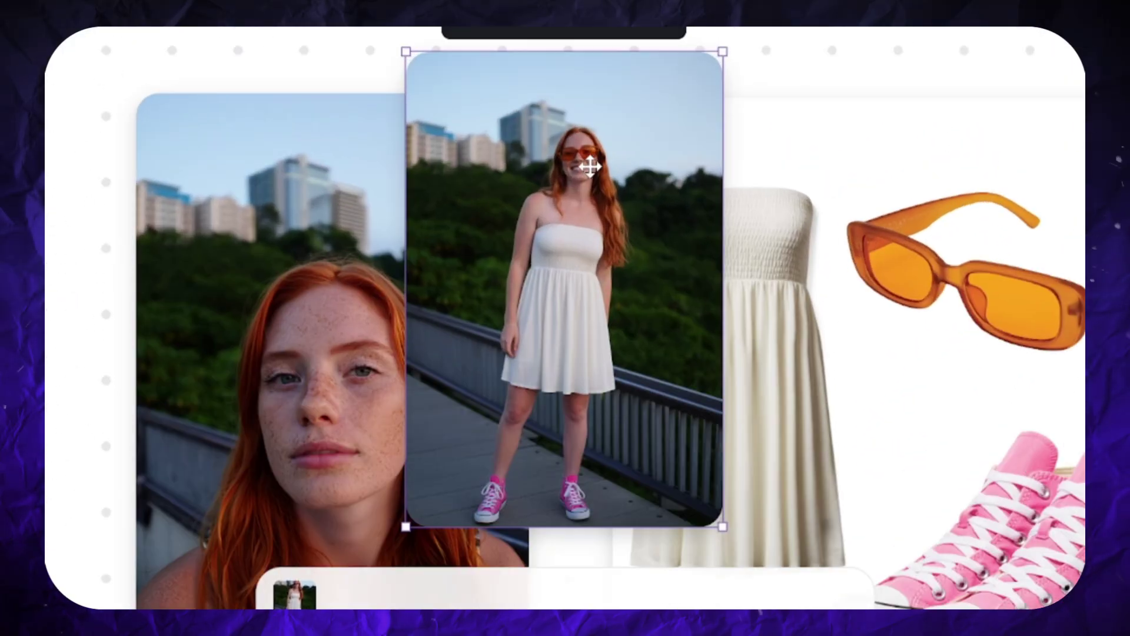
scroll(590, 174, up, 3)
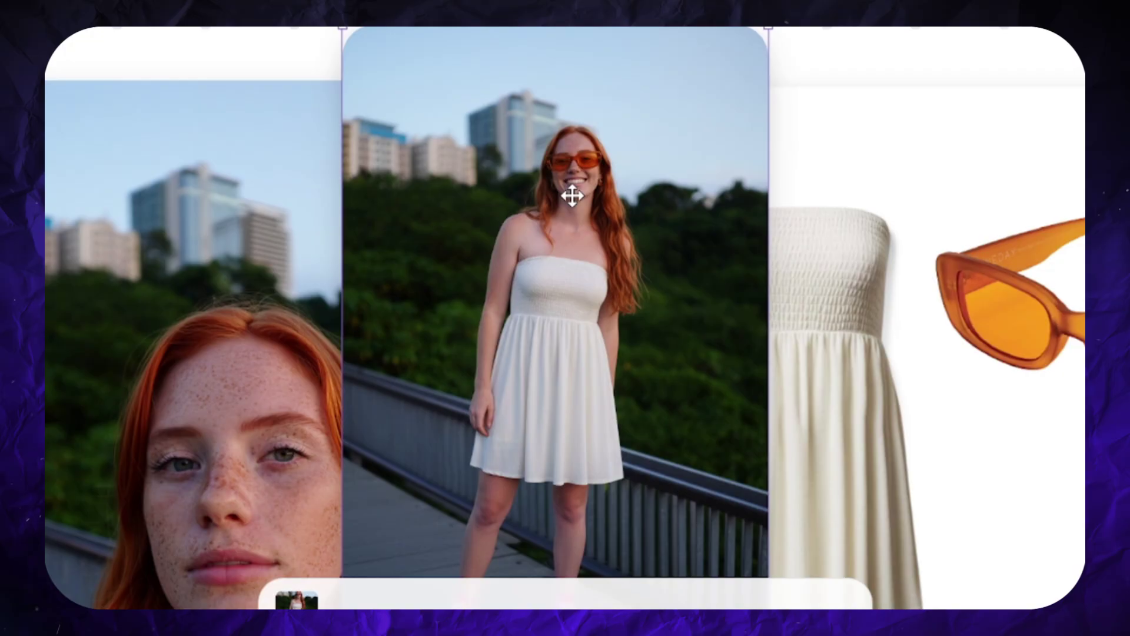
Step: Move the new outfit image higher and the full-length girl photo toward the outfit board
drag(579, 259, 626, 109)
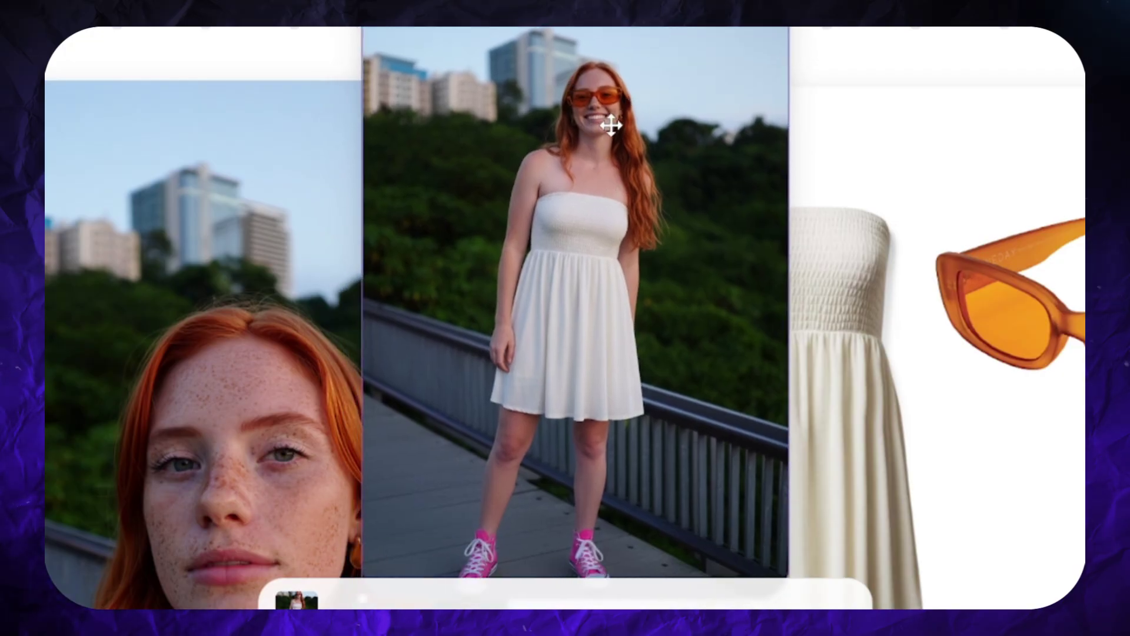
scroll(599, 207, down, 5)
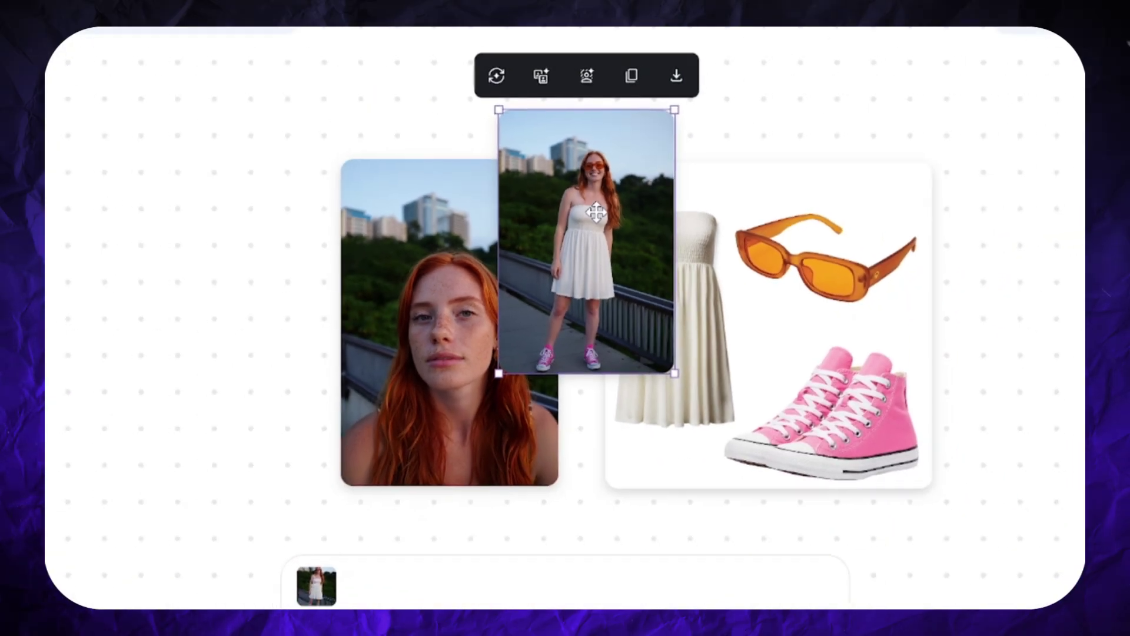
scroll(591, 219, down, 2)
drag(579, 219, 926, 271)
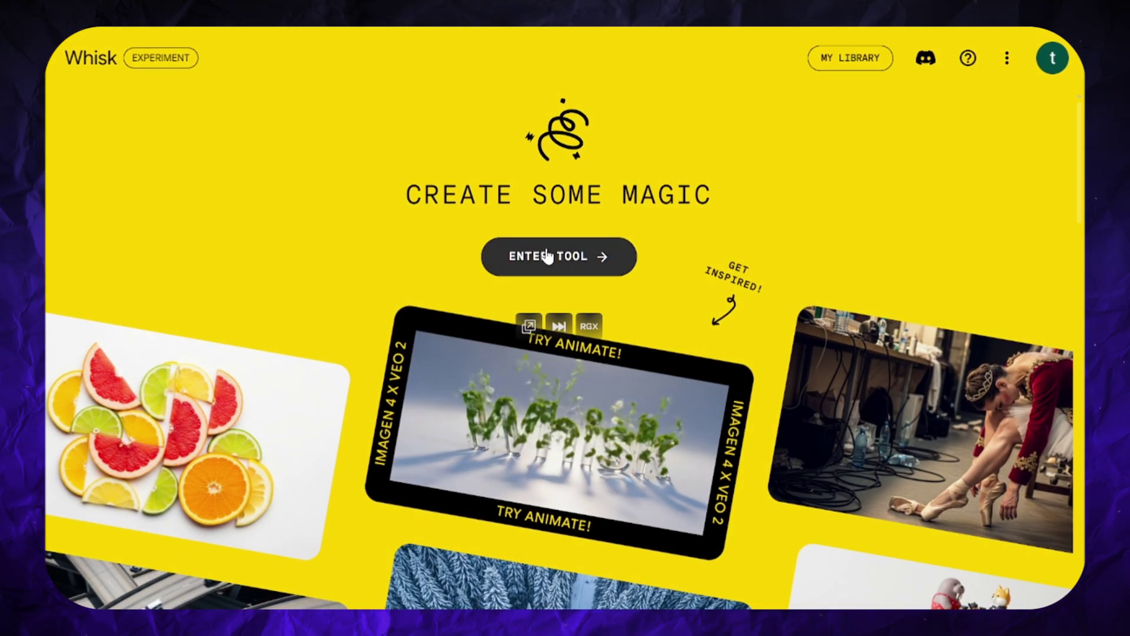
Step: Enter the Whisk image tool and expand its Subject, Scene and Style reference panels
click(547, 255)
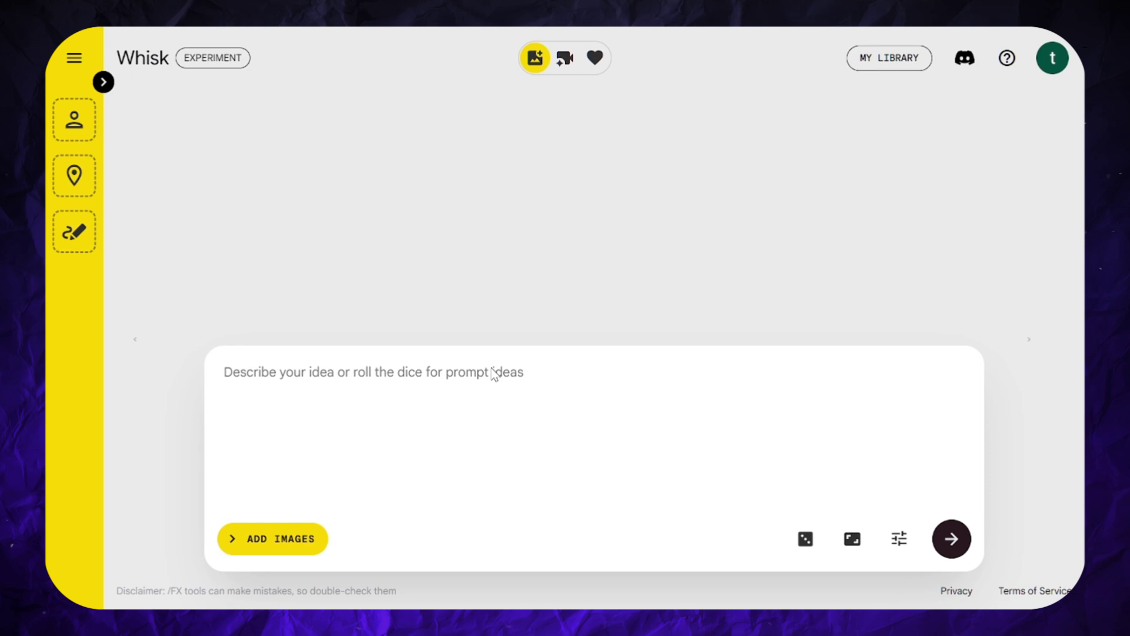
click(103, 82)
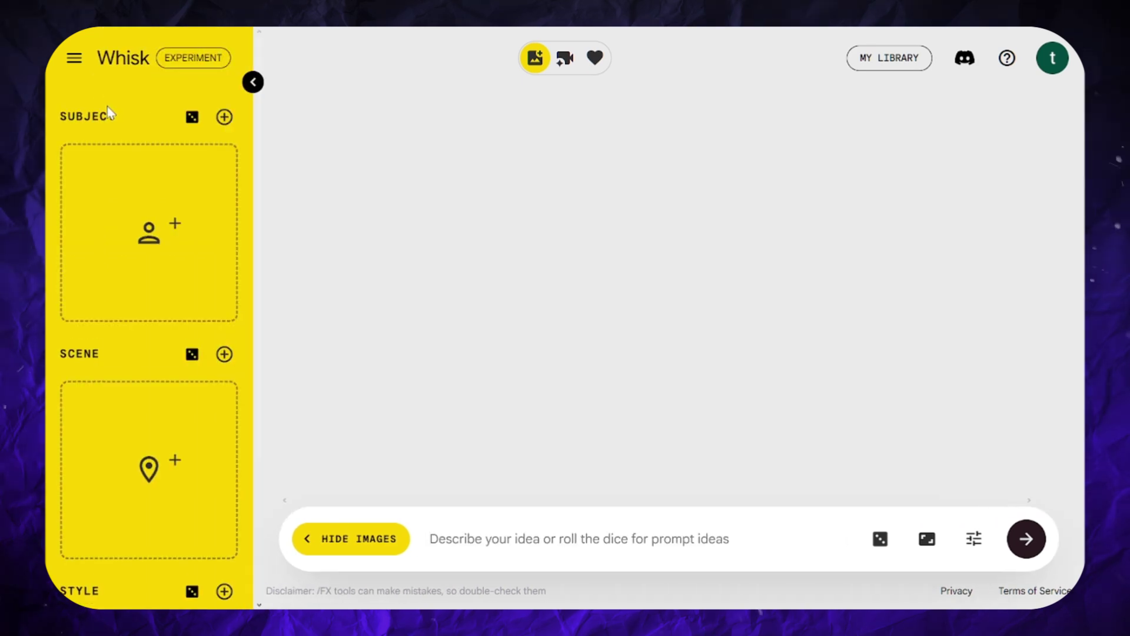
scroll(184, 365, down, 3)
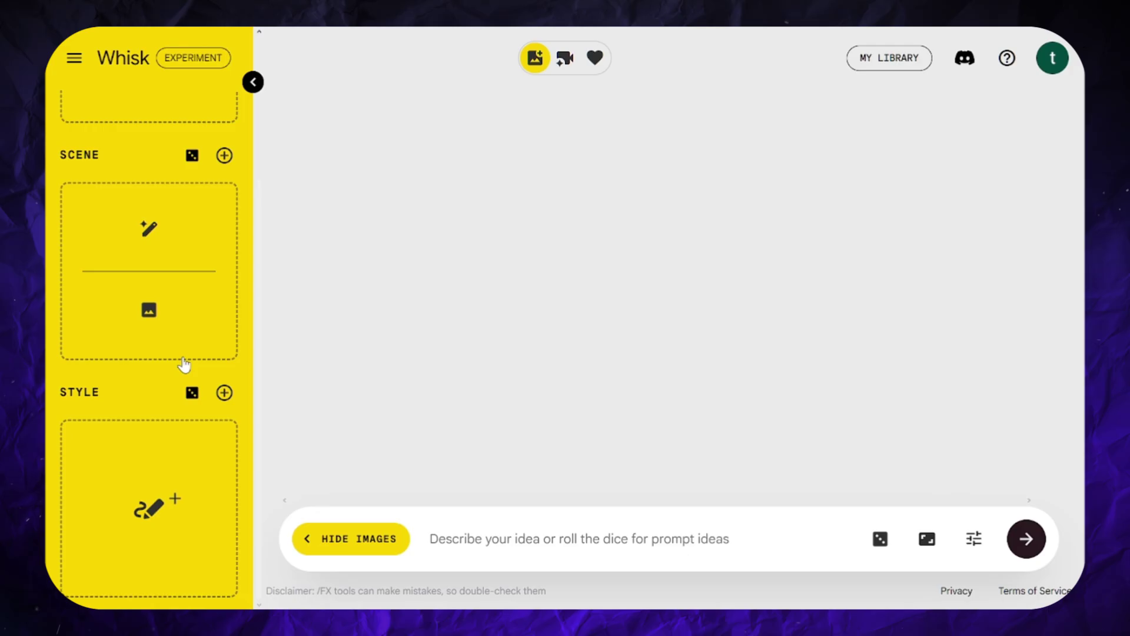
scroll(185, 364, up, 3)
mouse_move(151, 247)
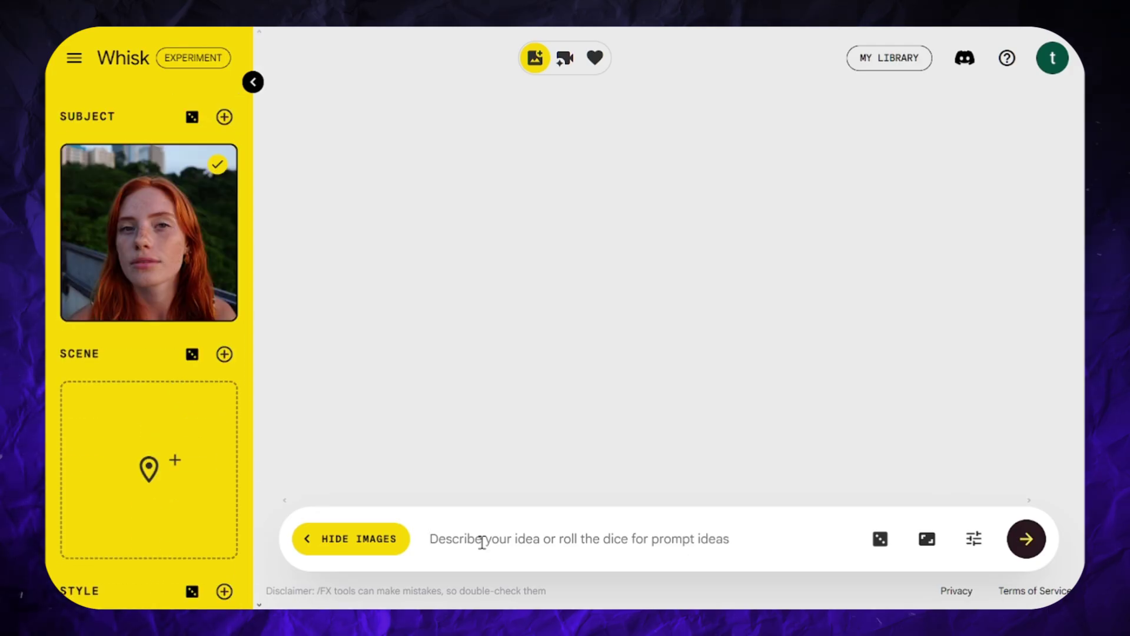
Step: Generate square 1:1 images of her sitting on beach sand in orange evening sunlight
click(481, 542)
text(make her sit on the sand on the beach at evening, orange sunlight is going through the palm)
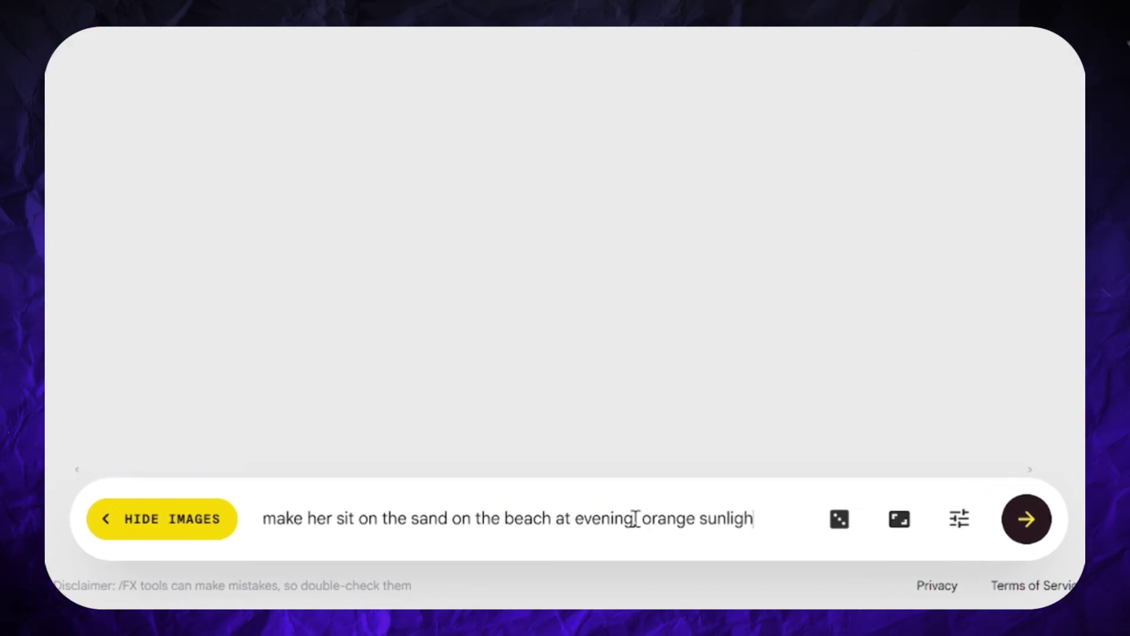
text( trees and illuminates her face, she is wearing)
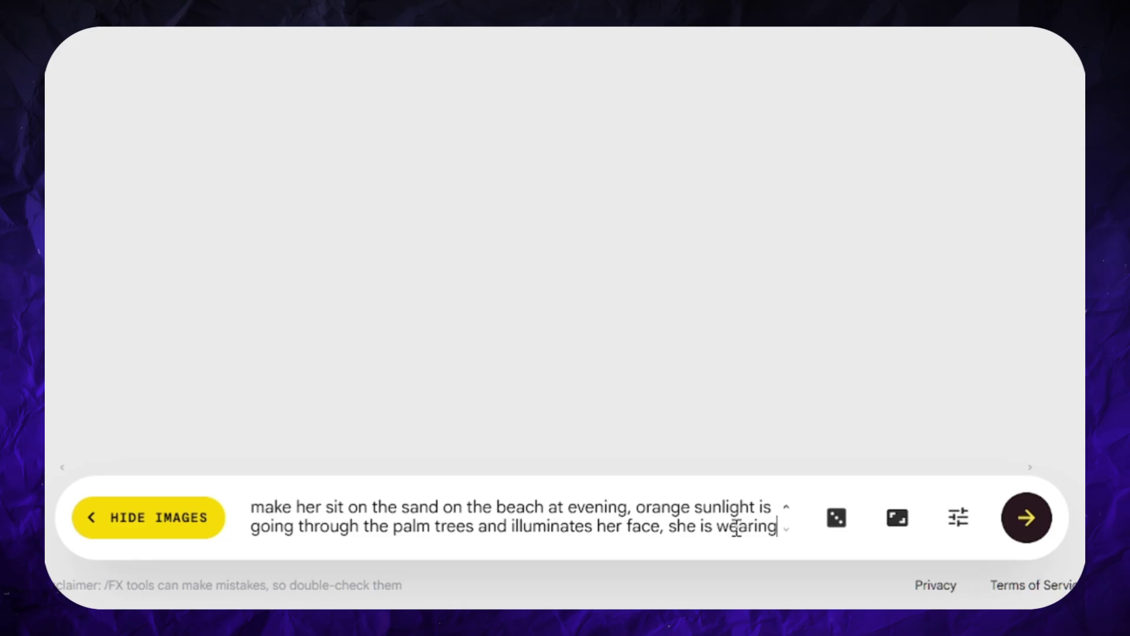
text( crop top and denim shorts, close-up)
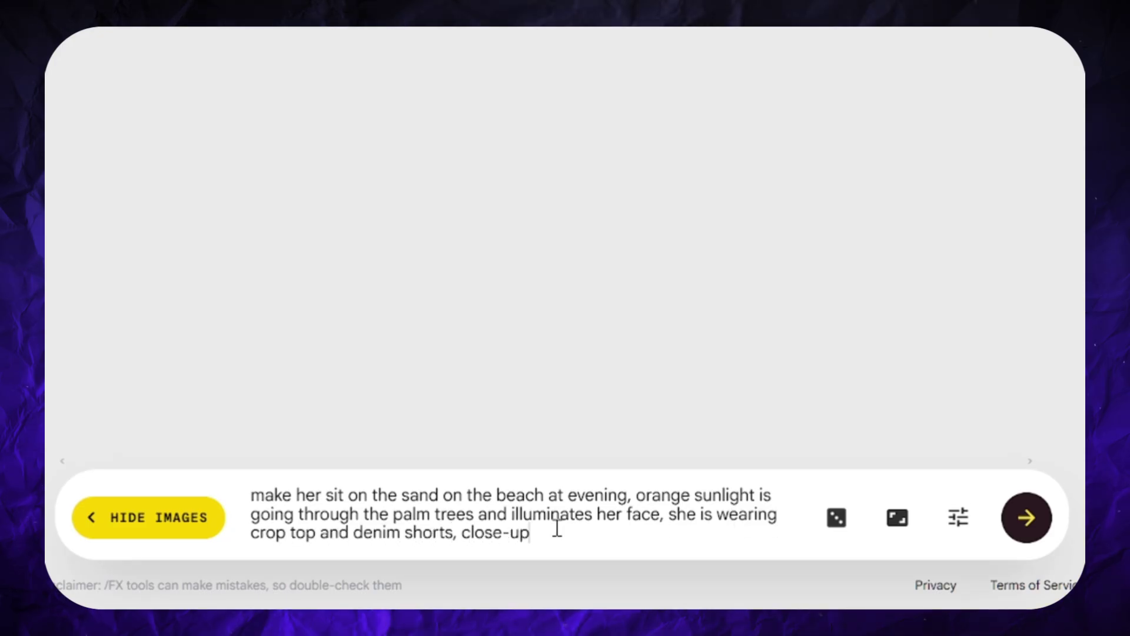
click(908, 522)
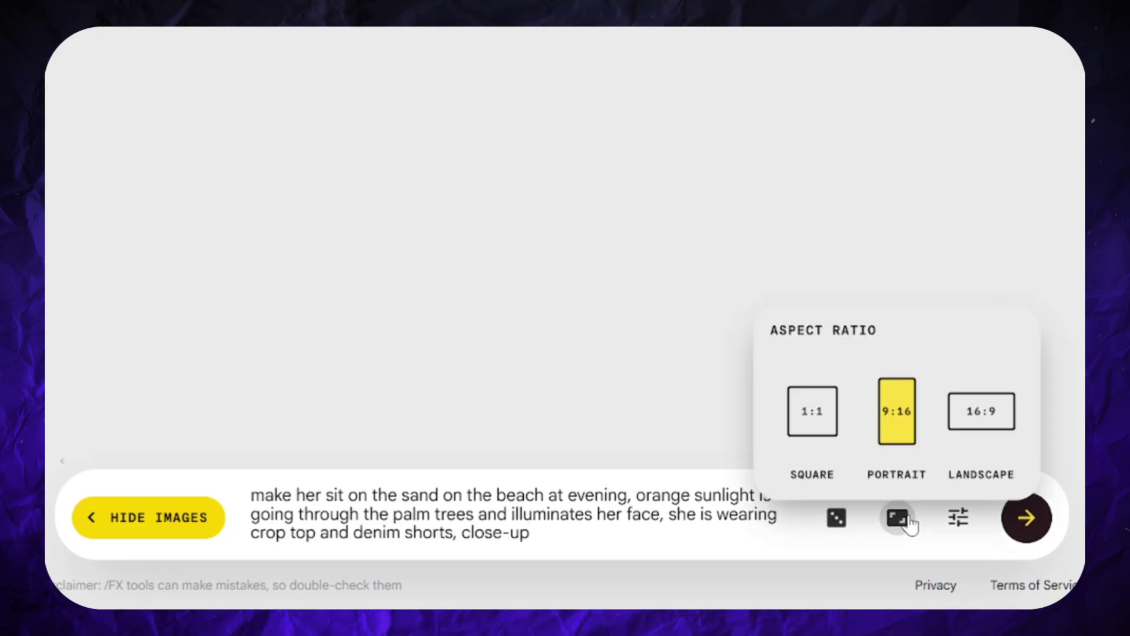
click(820, 407)
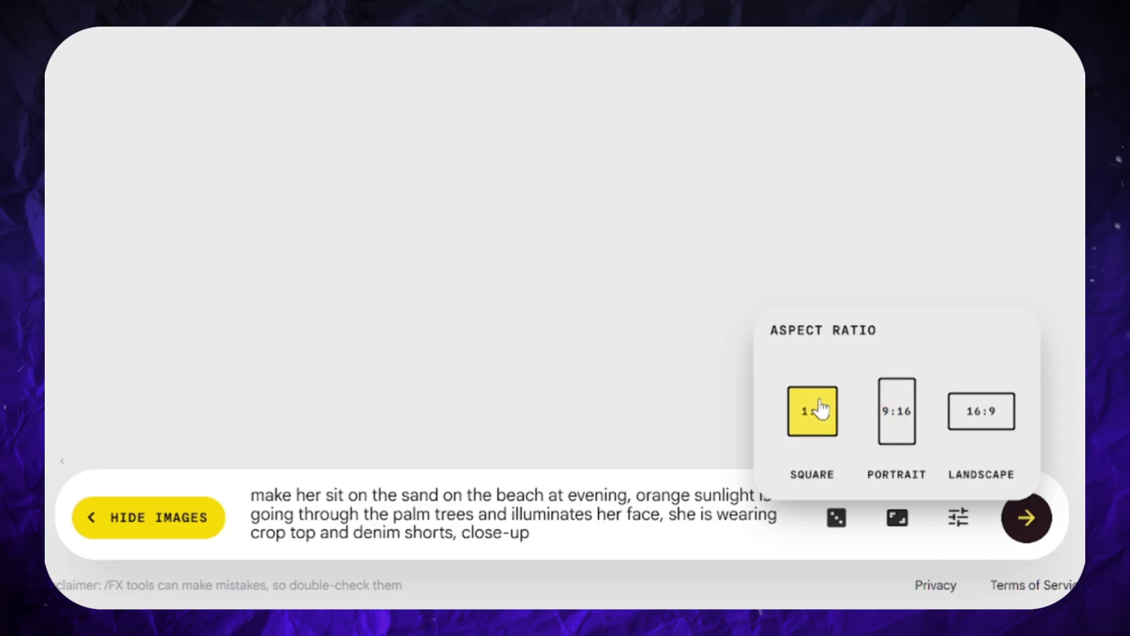
click(959, 524)
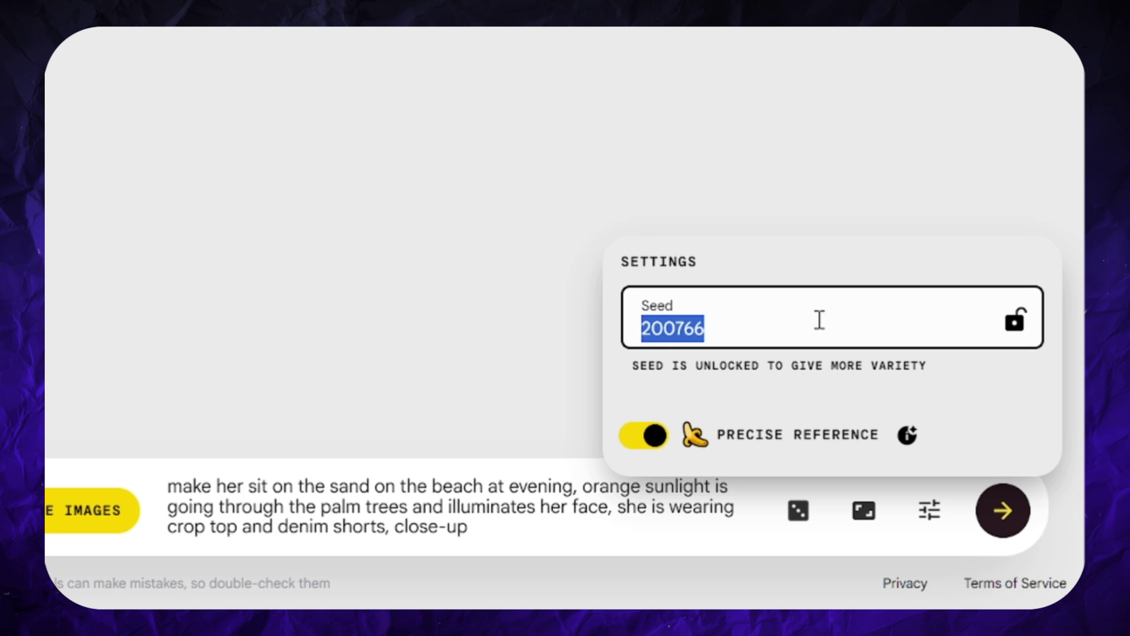
click(921, 394)
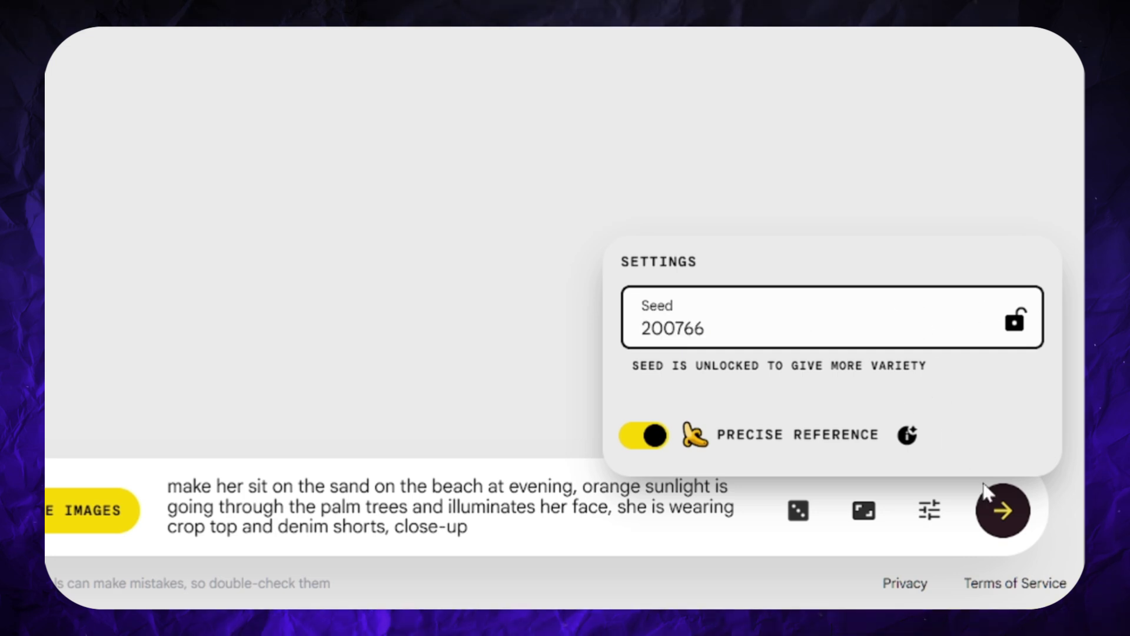
click(1005, 518)
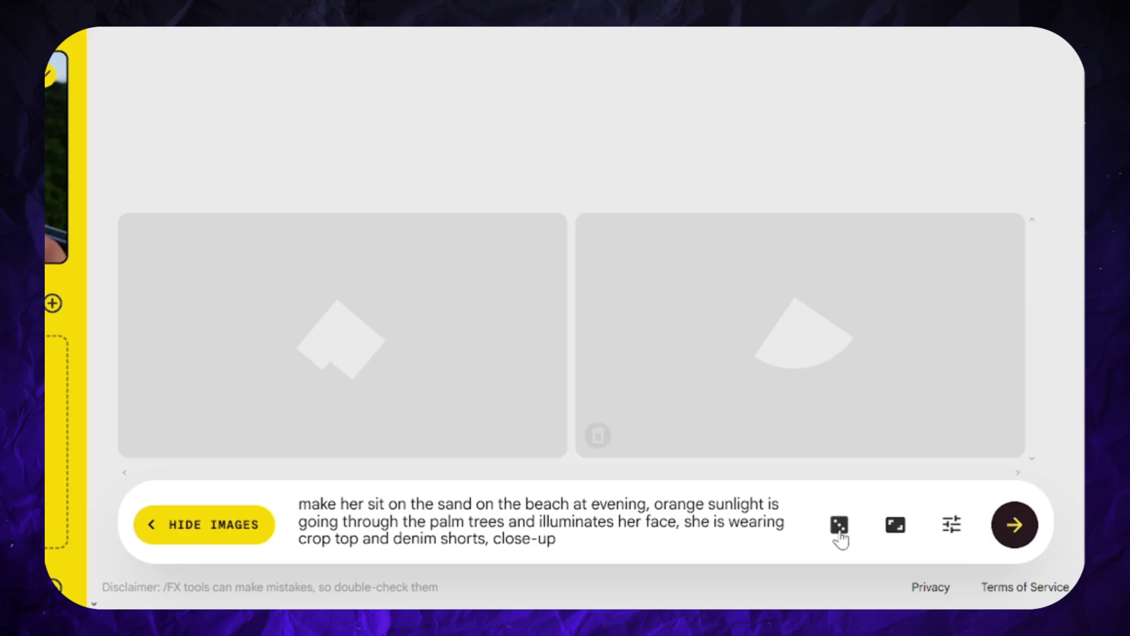
Step: Regenerate the beach images in portrait 9:16
click(895, 524)
click(906, 418)
click(1014, 525)
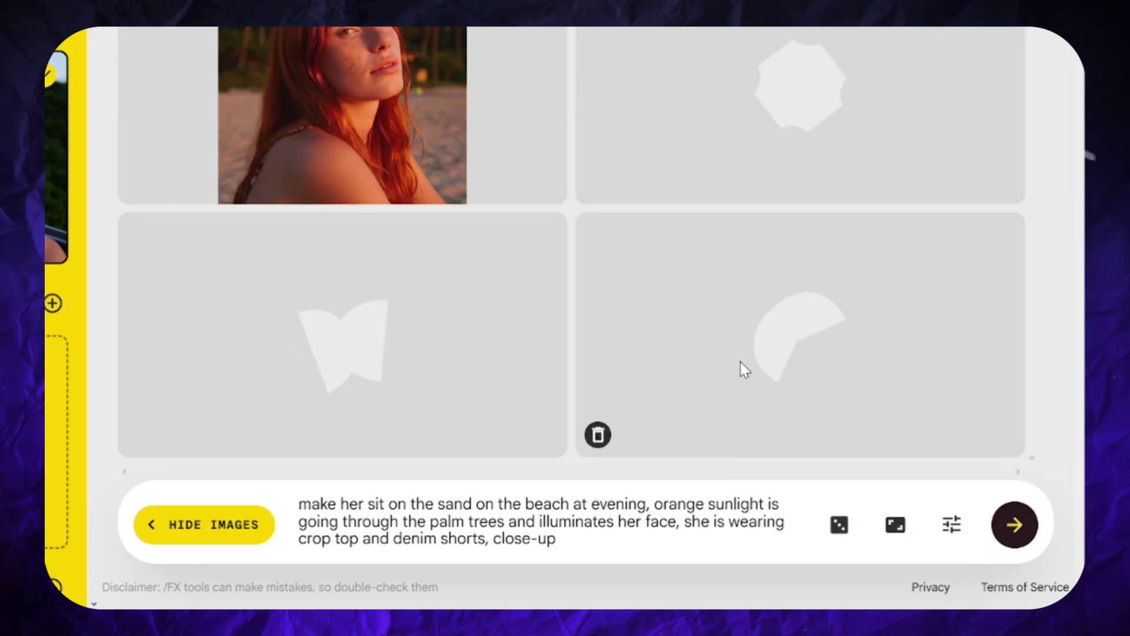
Step: Regenerate the beach images in landscape 16:9 and review the grid
click(895, 524)
click(973, 426)
click(1014, 524)
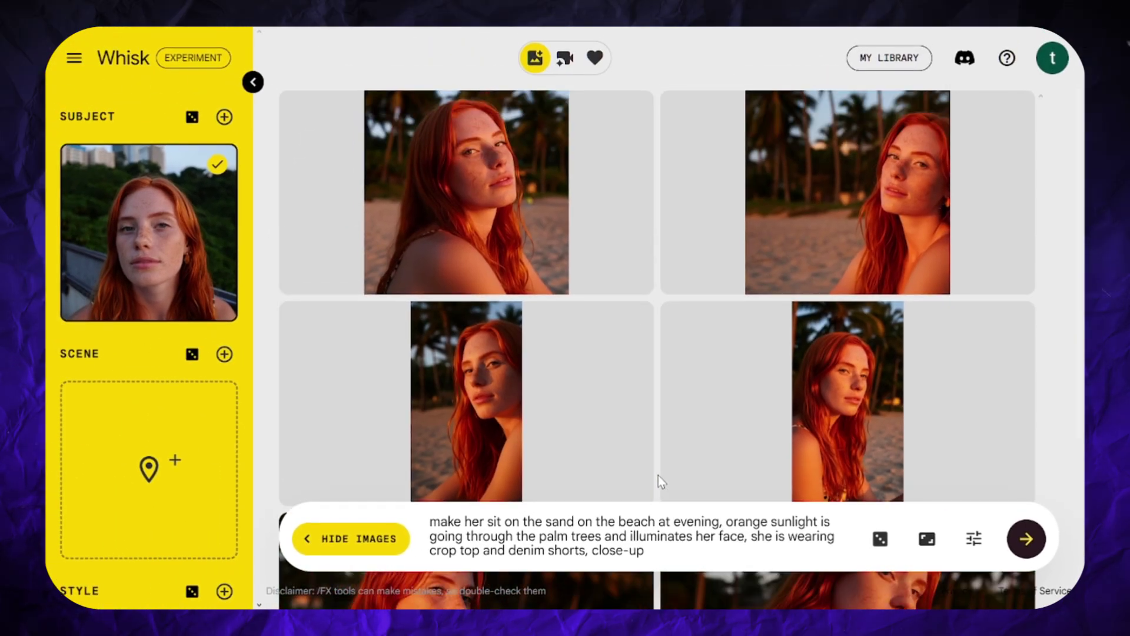
scroll(658, 475, down, 3)
scroll(658, 481, down, 2)
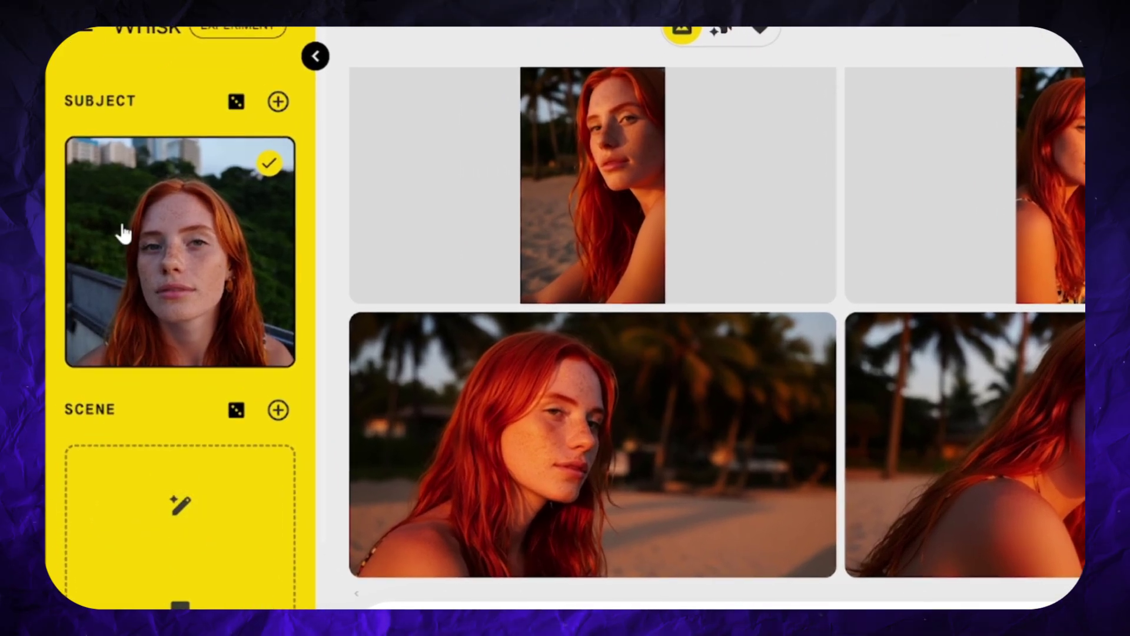
Step: Add the outfit board as an extra subject and the rocky sunset seascape as the scene
click(278, 102)
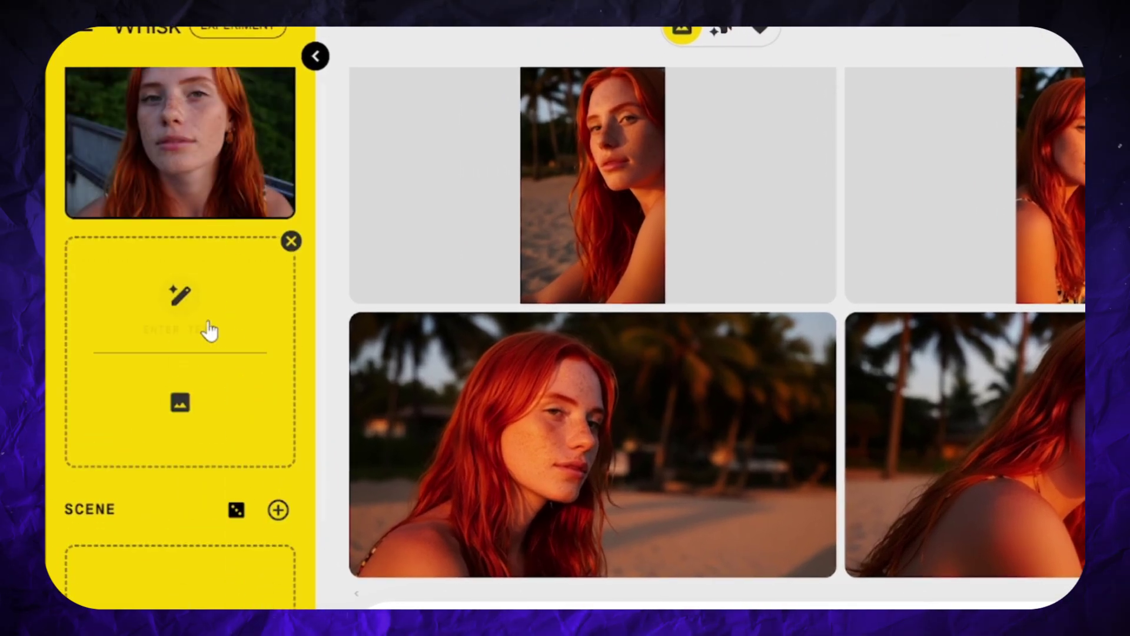
click(182, 404)
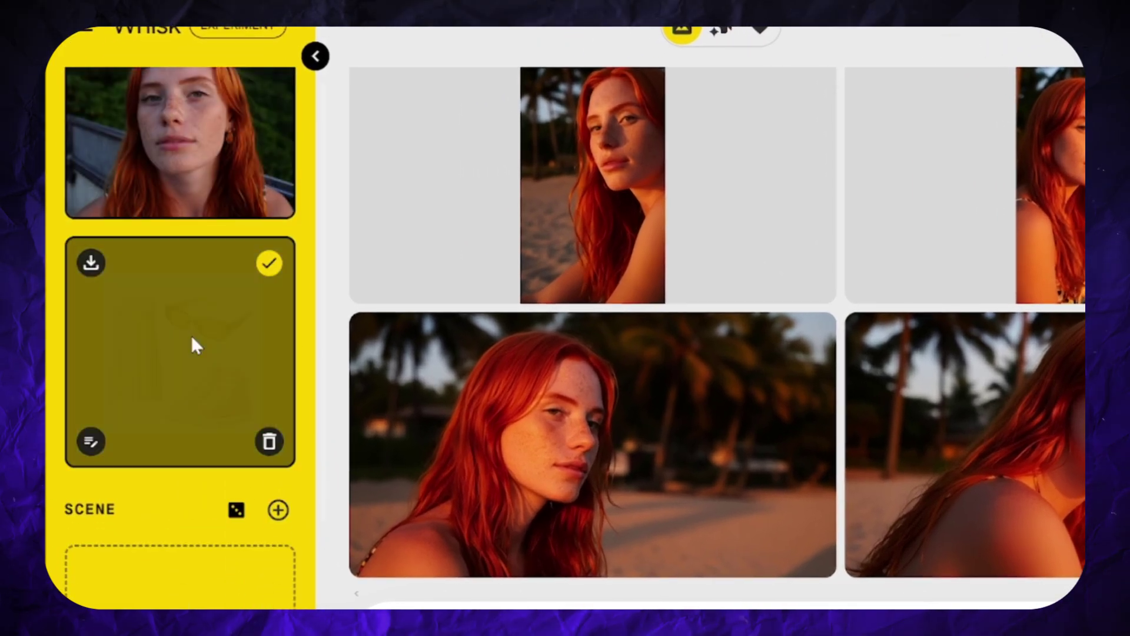
scroll(192, 343, down, 4)
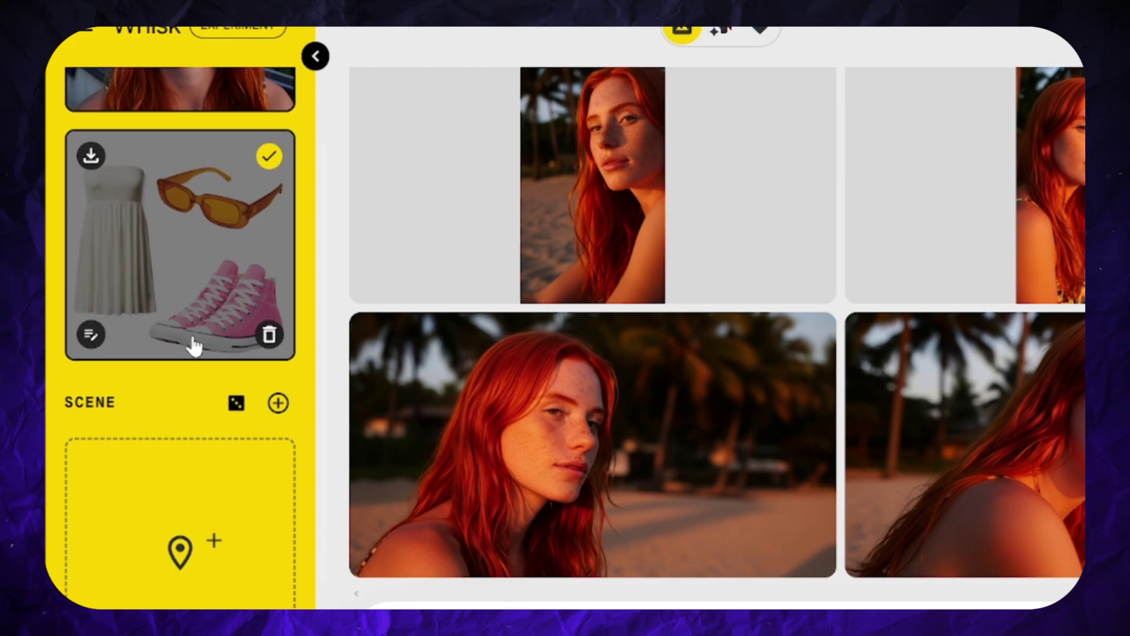
mouse_move(186, 528)
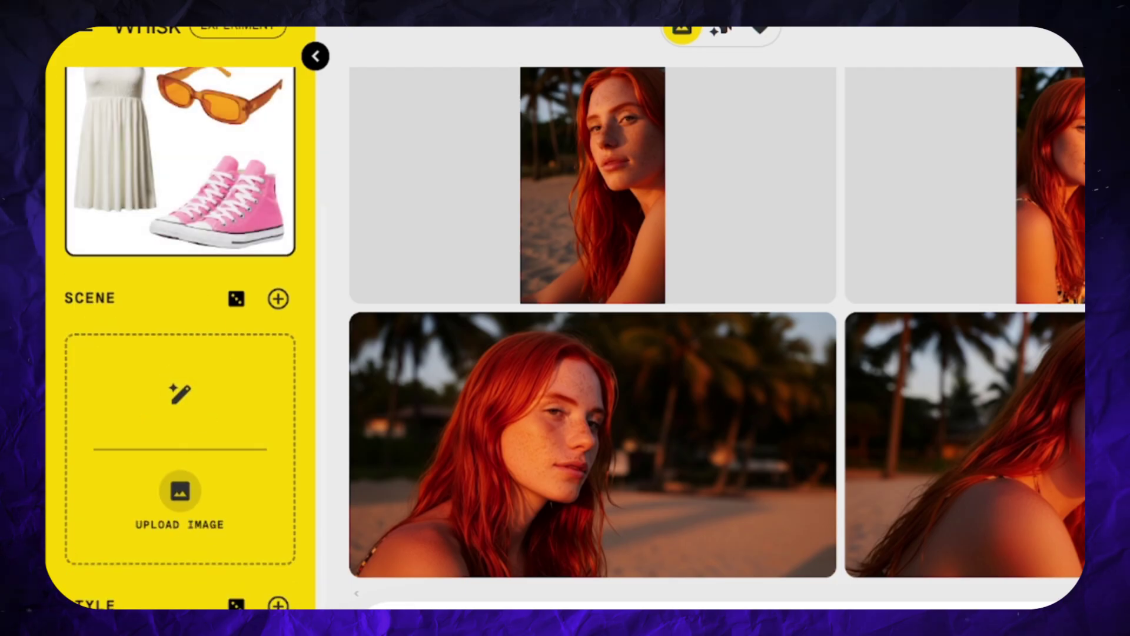
click(180, 490)
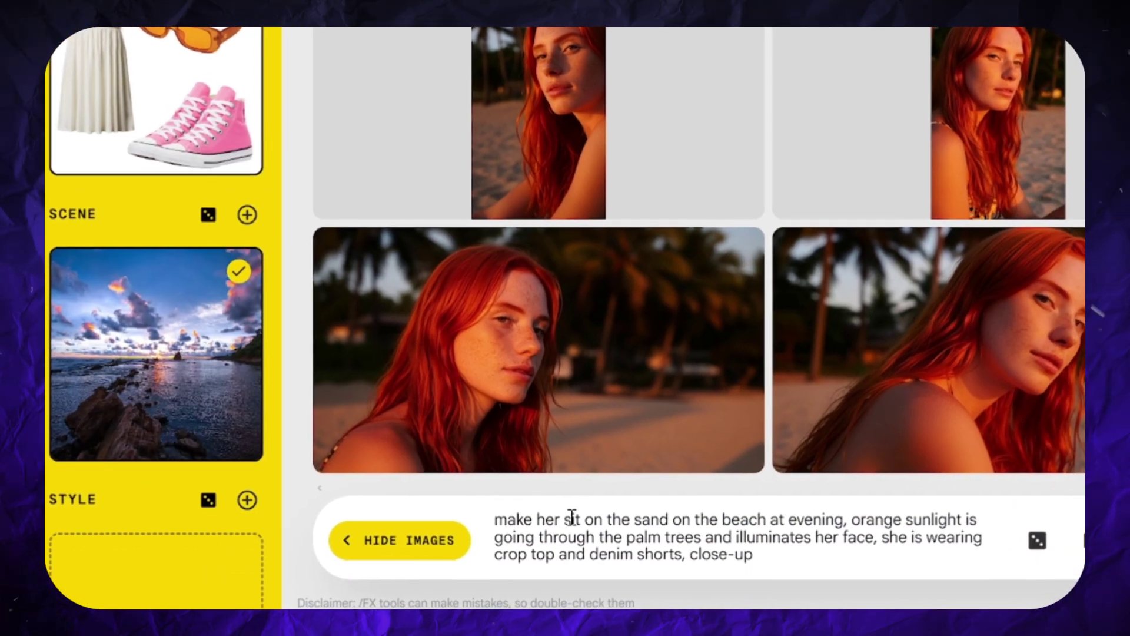
Step: Generate portrait 9:16 close-ups of her standing on a rock looking at the sea in the white dress
drag(569, 520, 765, 558)
text(stand on the rock, looking on the)
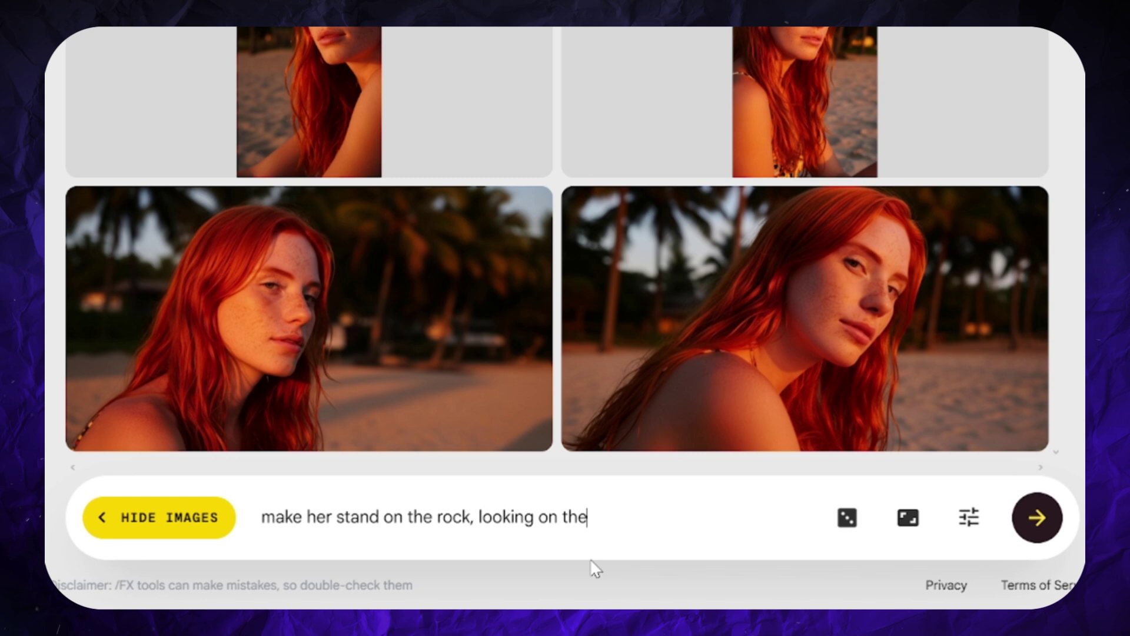
text( sea, she is wearing this white dress, orange glasses and pink sneakers)
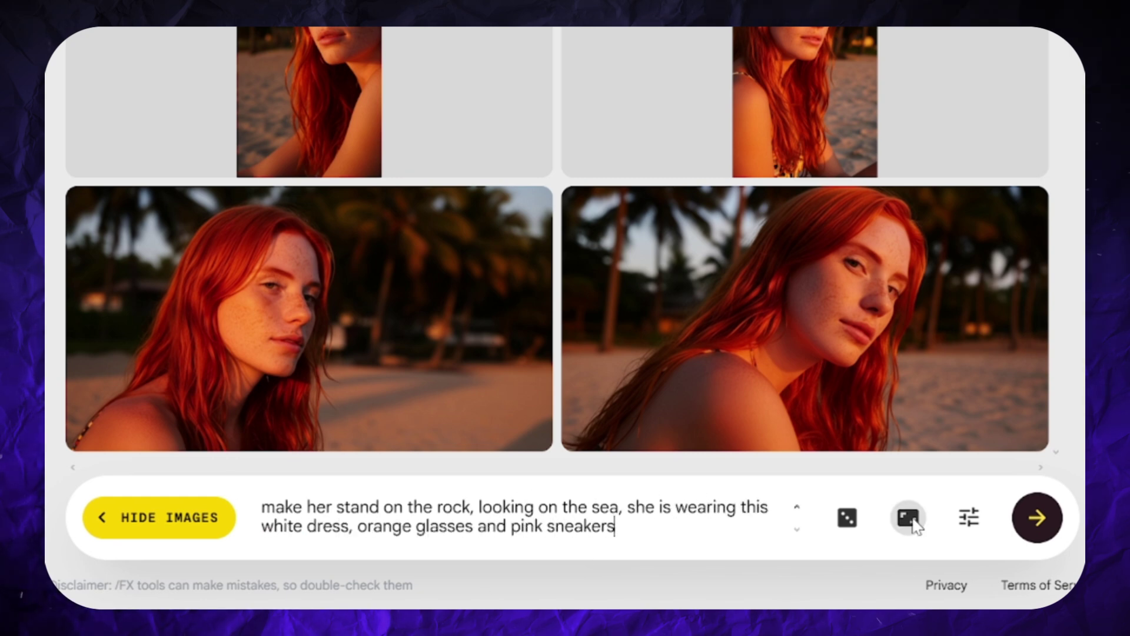
click(907, 519)
click(936, 473)
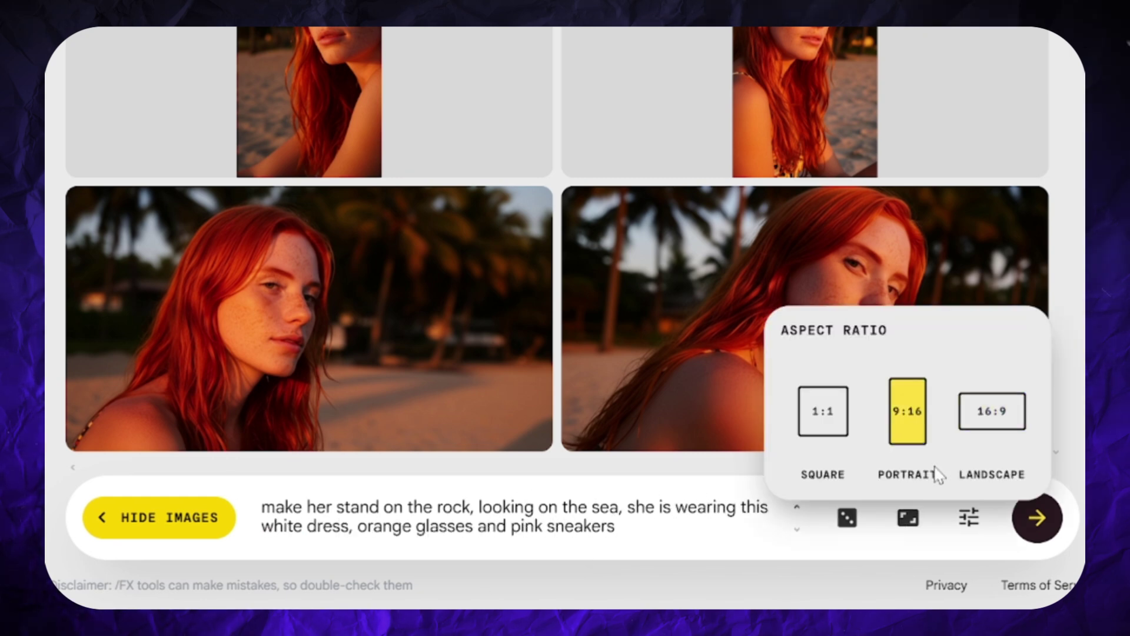
click(618, 529)
text(, close-up)
click(1037, 517)
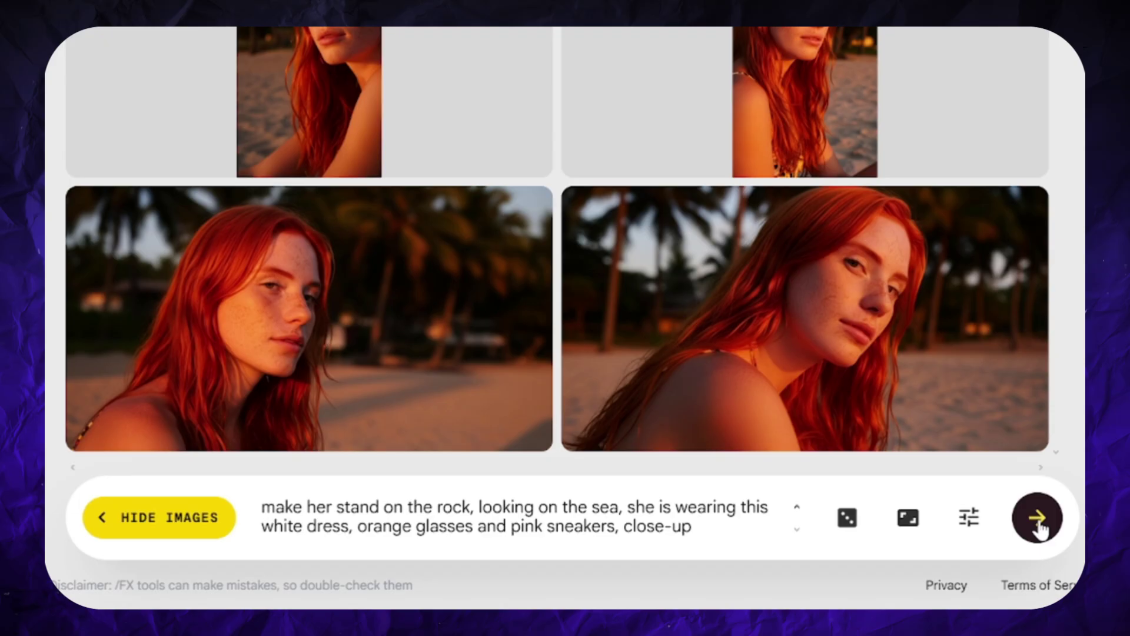
scroll(577, 485, up, 3)
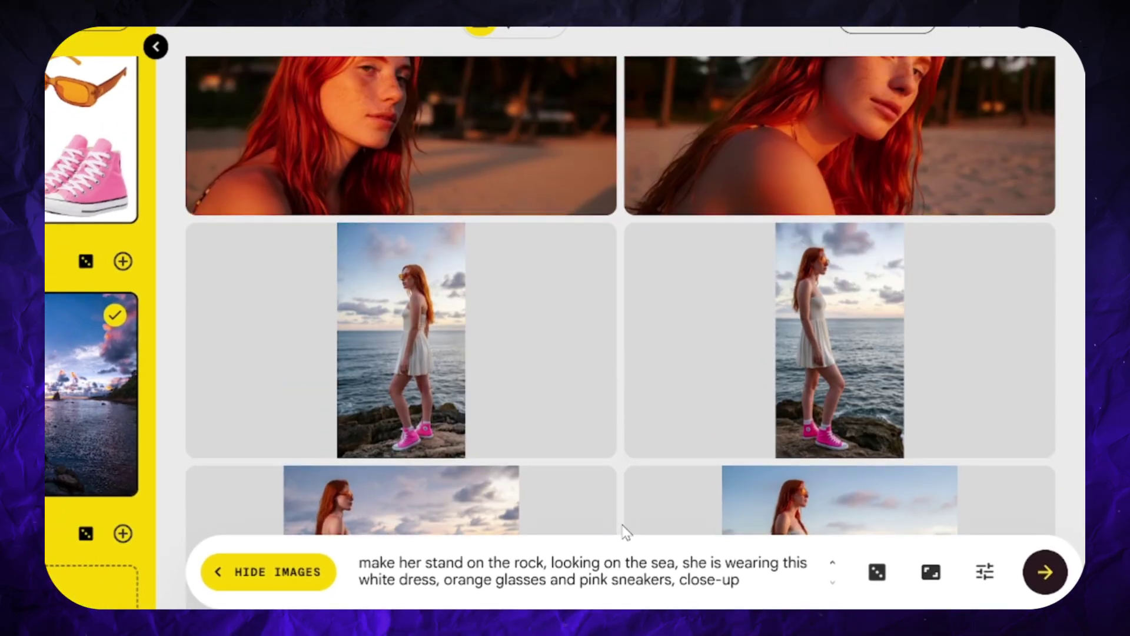
Step: Delete the outfit phrase from the rock-and-sea prompt
scroll(577, 486, down, 2)
scroll(626, 531, down, 2)
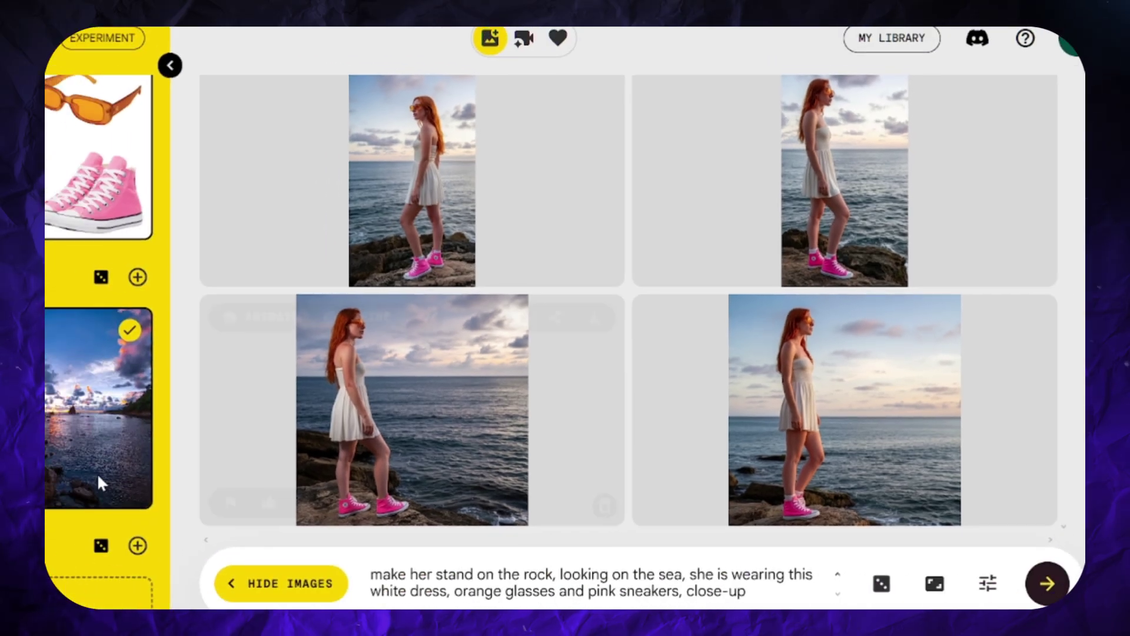
scroll(176, 295, up, 3)
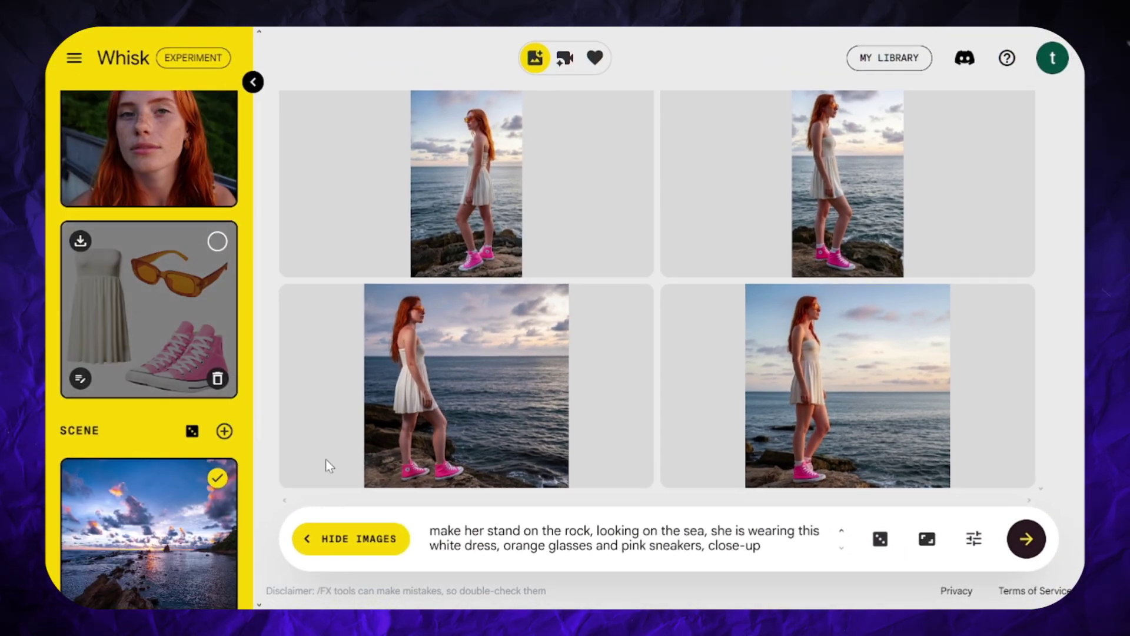
mouse_move(710, 531)
mouse_down()
mouse_move(631, 545)
mouse_move(705, 545)
mouse_up()
key(BackSpace)
key(BackSpace)
key(BackSpace)
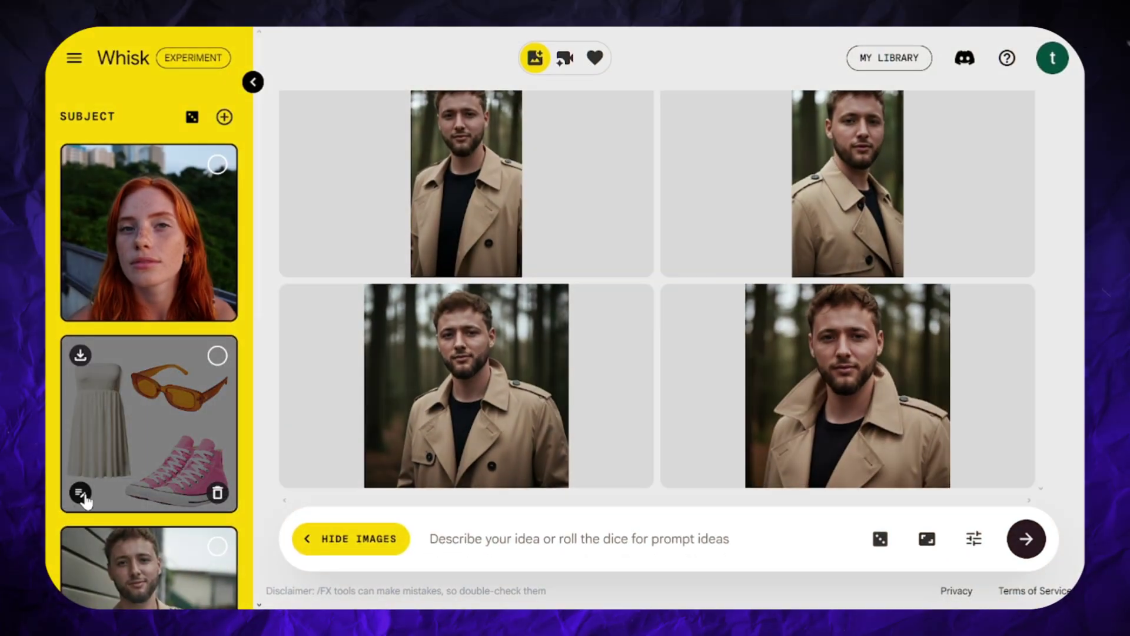
Step: Edit the outfit flat lay with 'make the glasses blue, but everything else is the same' and compare both versions
click(81, 492)
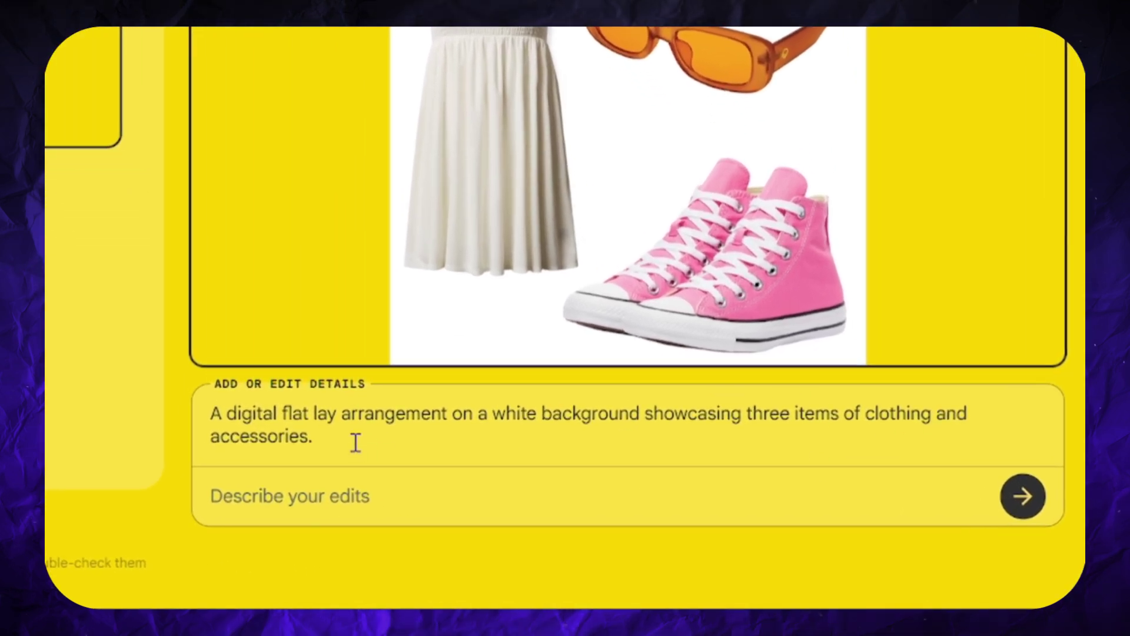
text(make the glasses blue, but everything else is the s)
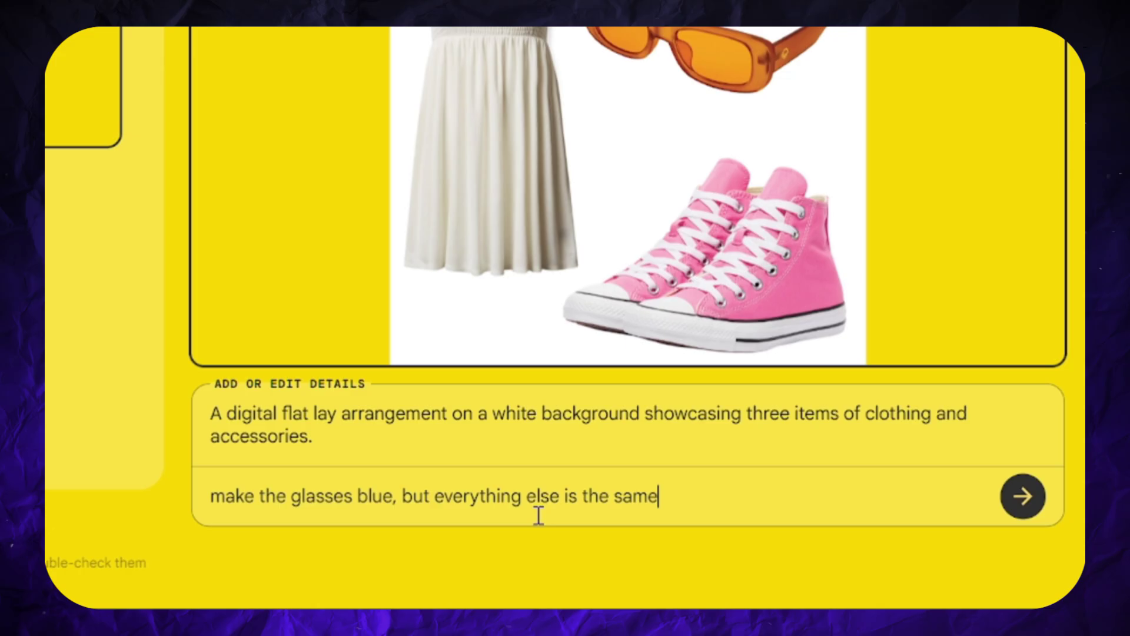
text(ame)
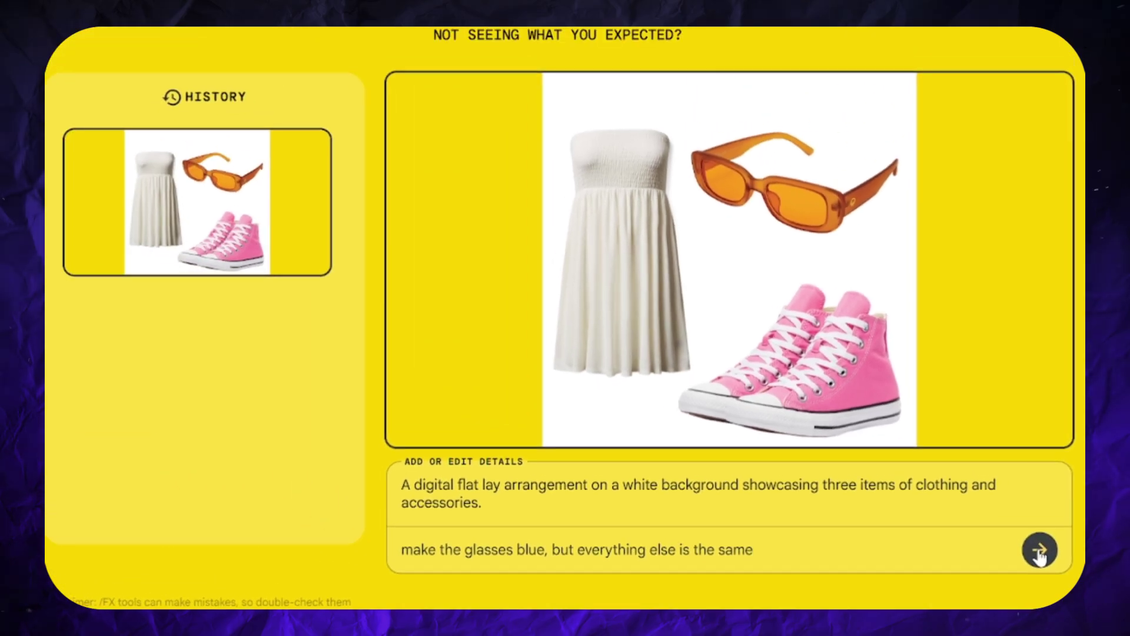
click(1022, 496)
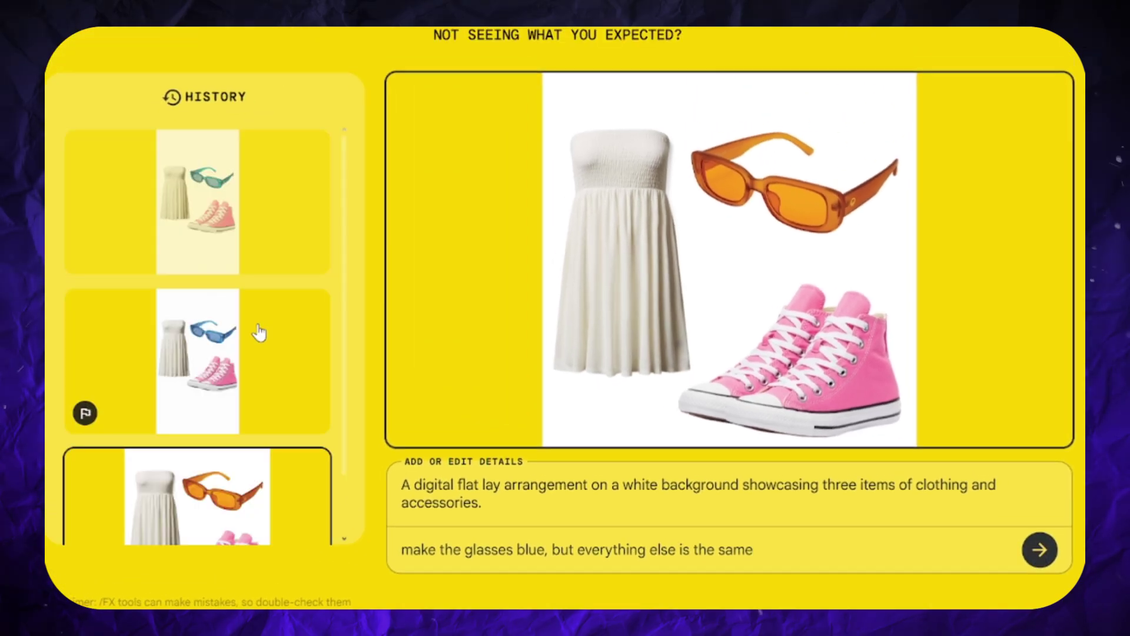
click(252, 356)
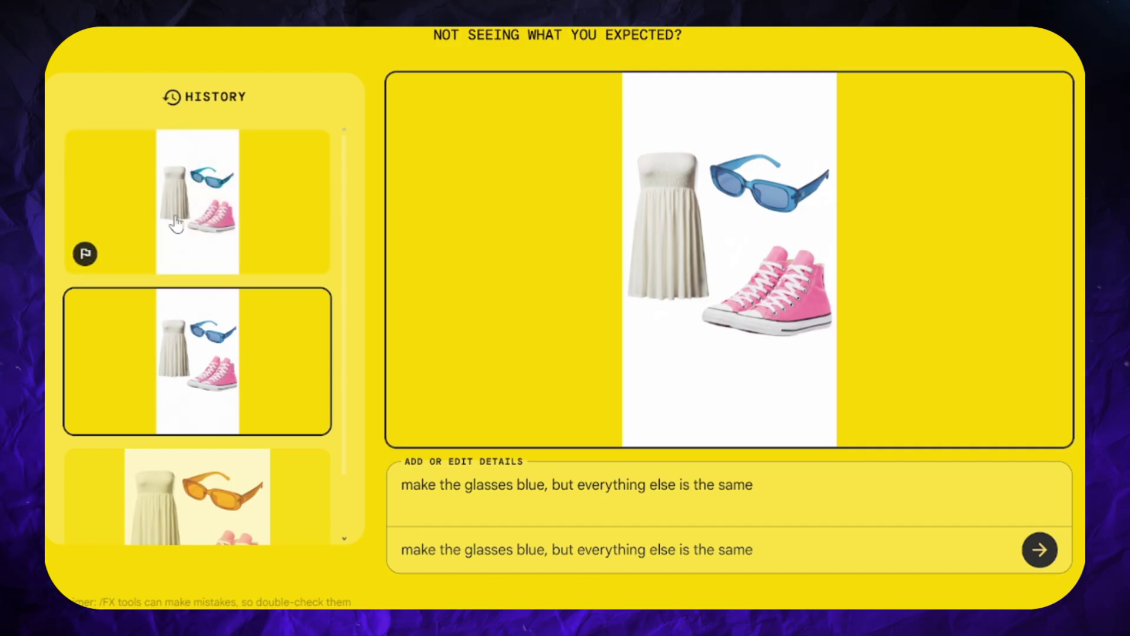
click(196, 224)
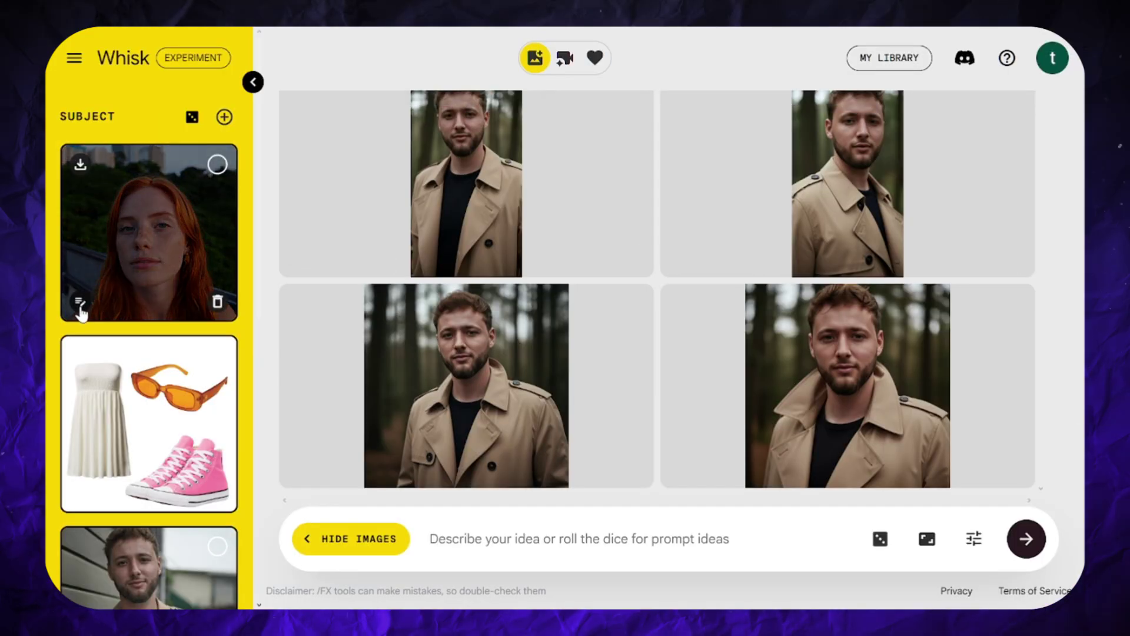
Step: Edit the red-haired subject image with 'make her hair pink' and preview the other pink-hair version
click(80, 305)
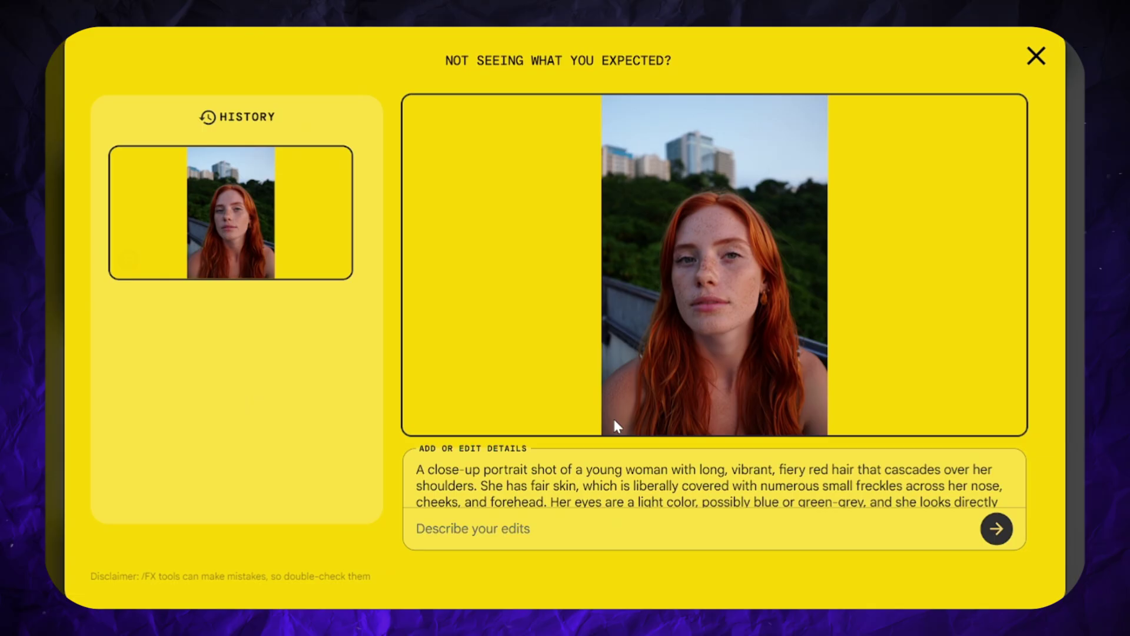
text(mak)
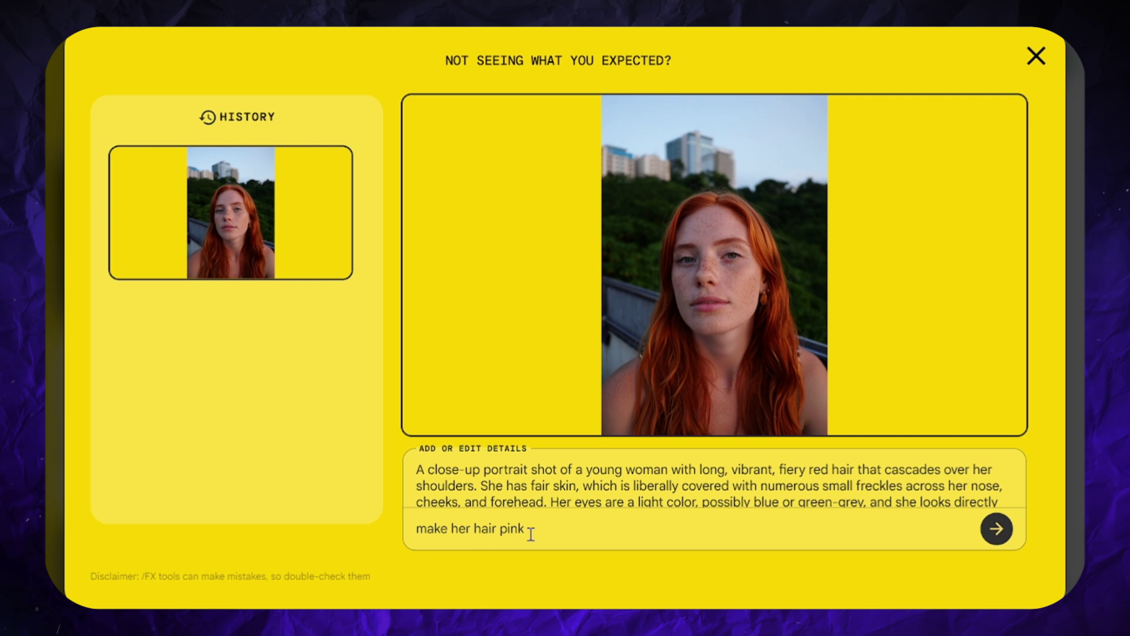
text(e her hair pink)
key(Return)
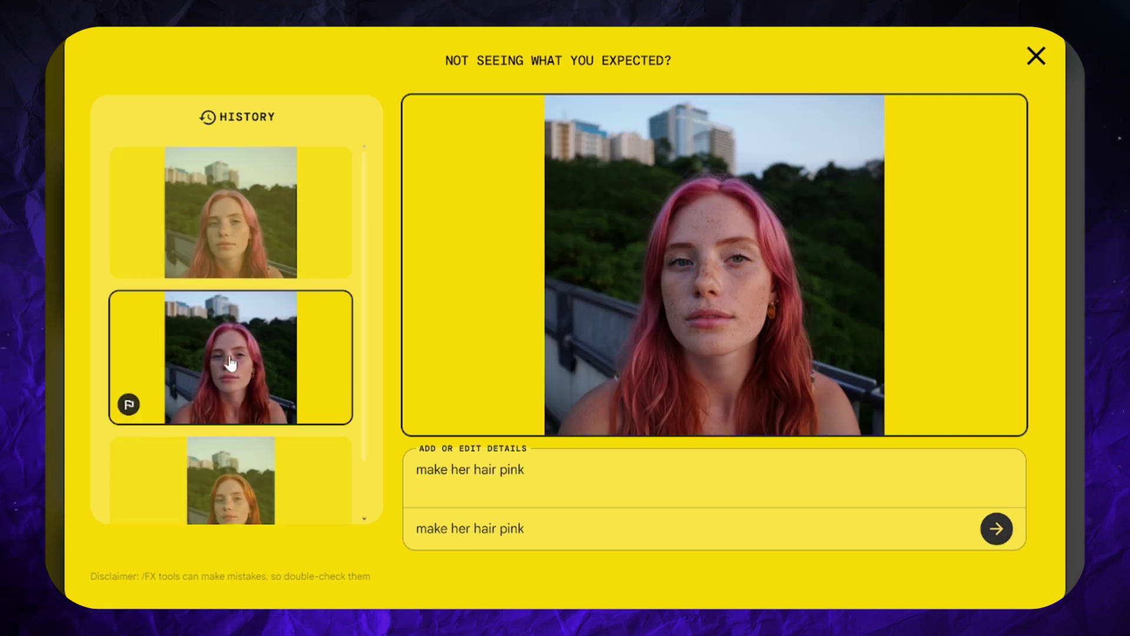
click(215, 231)
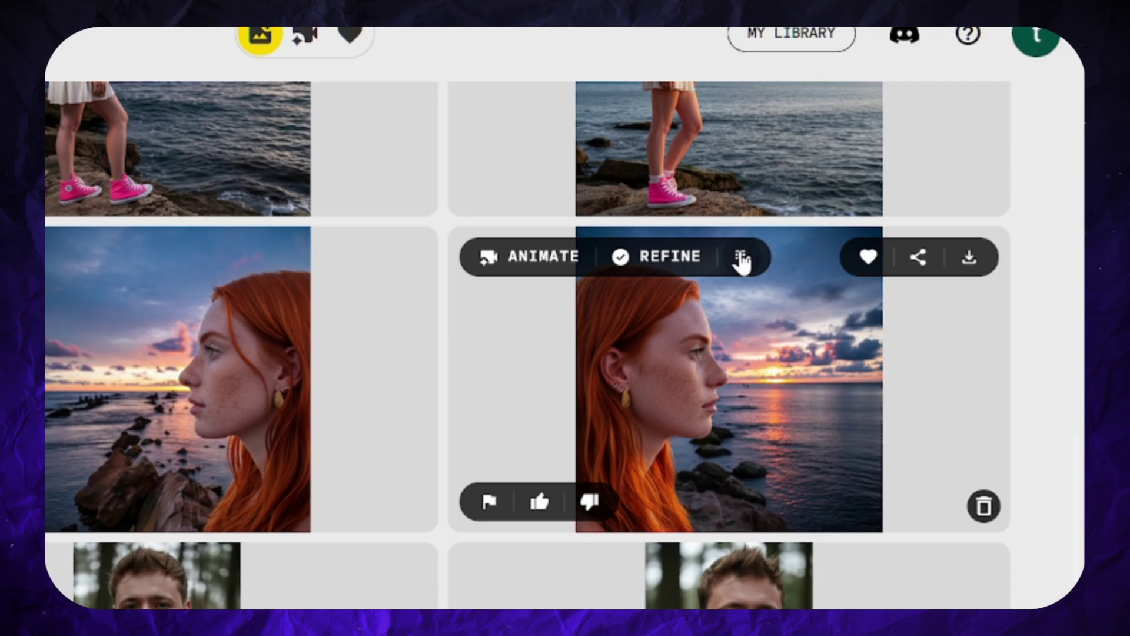
Step: Change the sunset profile prompt from standing 'on the sea, close-up' to sitting 'at the sky', and generate
click(740, 259)
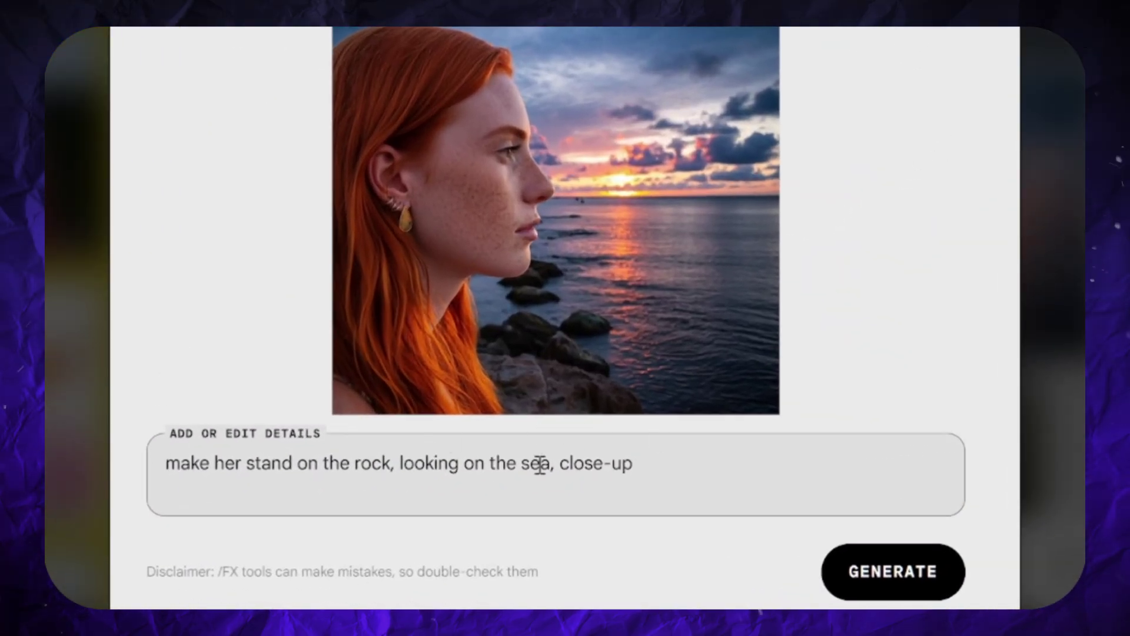
drag(295, 462, 253, 462)
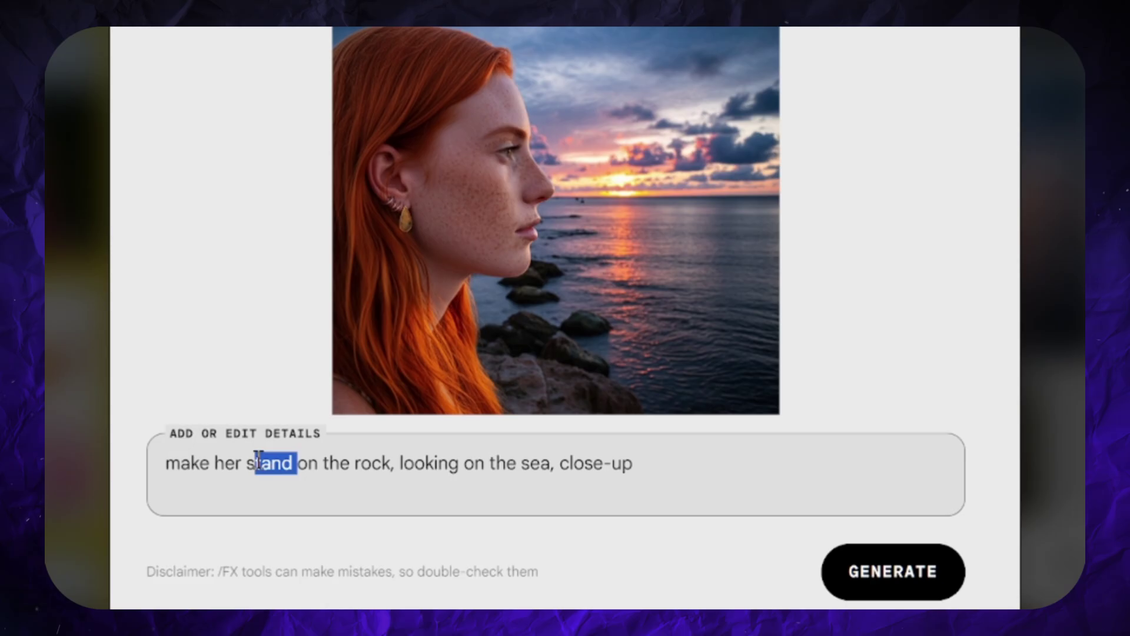
text(it)
double_click(445, 462)
text(at)
double_click(505, 463)
text(sky)
key(Delete)
key(Delete)
key(Delete)
key(Delete)
key(Delete)
key(Delete)
key(Delete)
key(Delete)
key(Delete)
key(Delete)
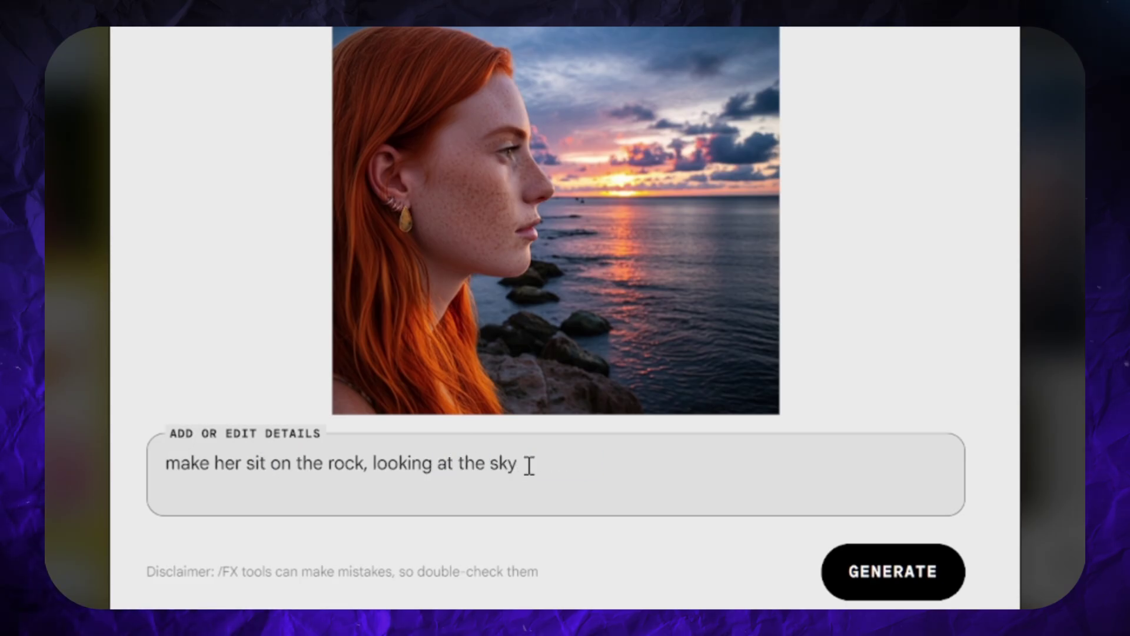
click(853, 572)
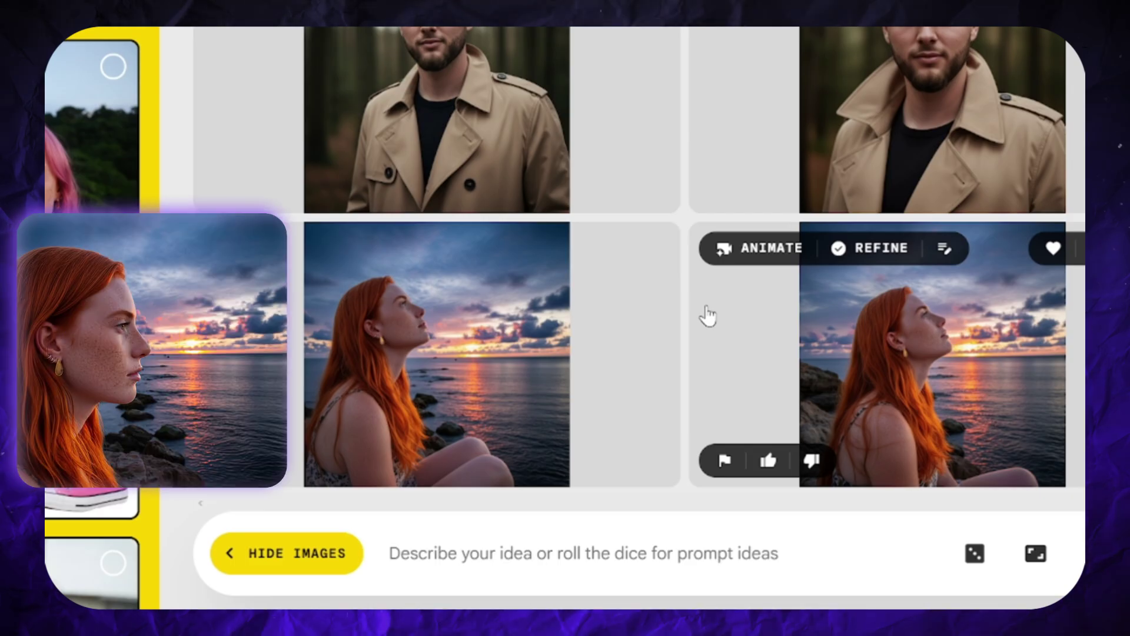
Step: Replace the other profile image's prompt with 'make her sit on the rock, looking at the sky' and generate
scroll(502, 315, up, 8)
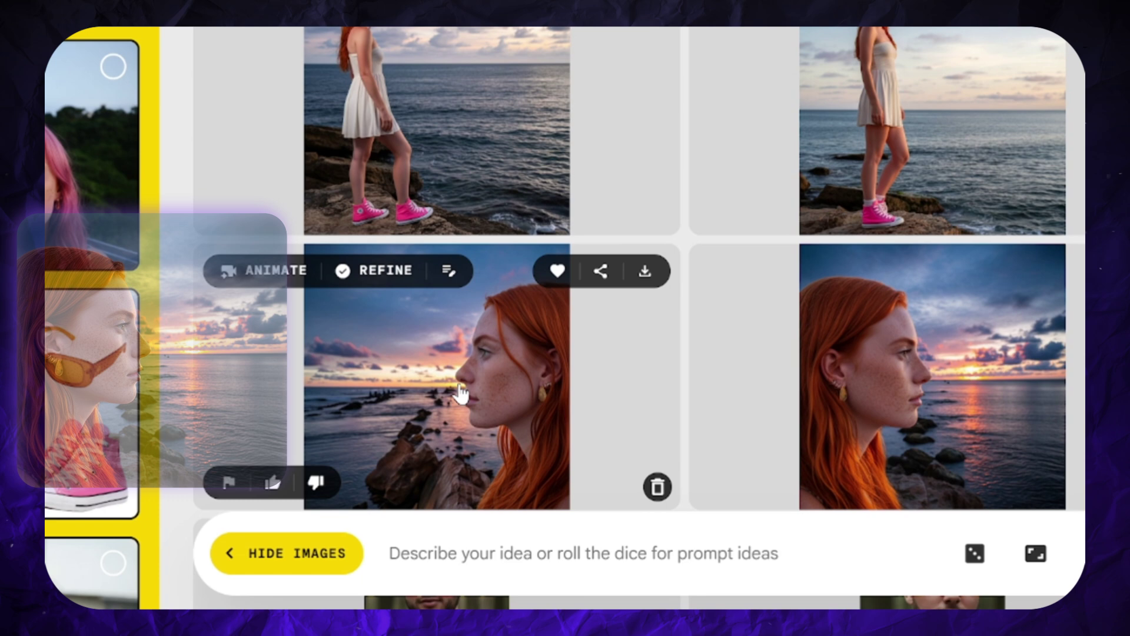
click(450, 281)
key(ctrl+a)
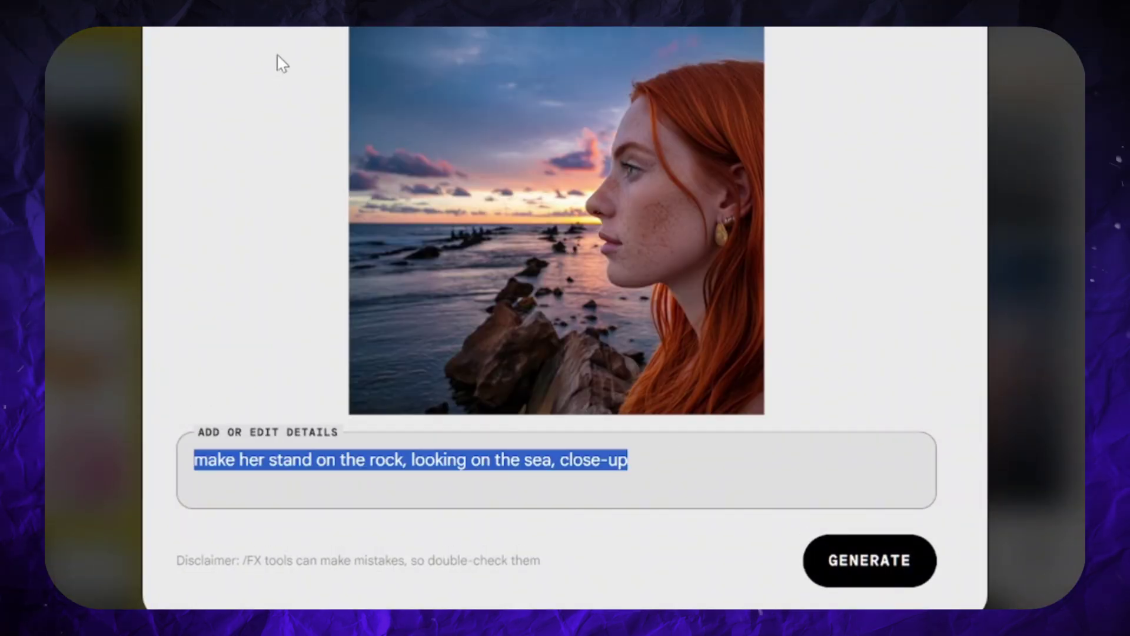
text(make her sit on the rock, looking at the sky)
click(876, 537)
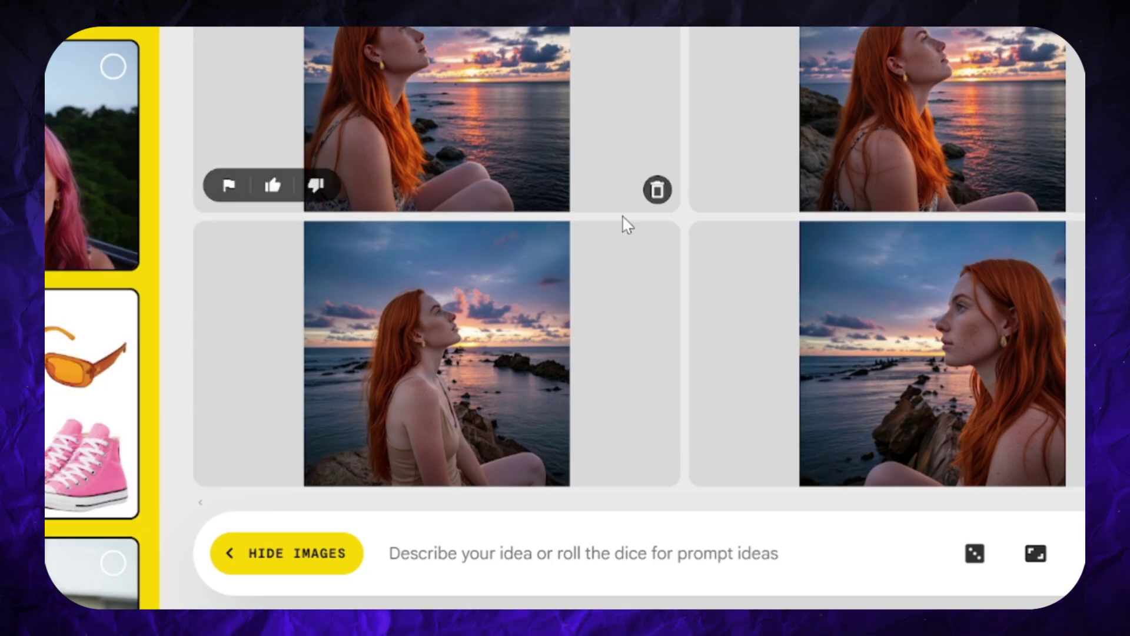
scroll(624, 219, up, 3)
scroll(625, 227, up, 10)
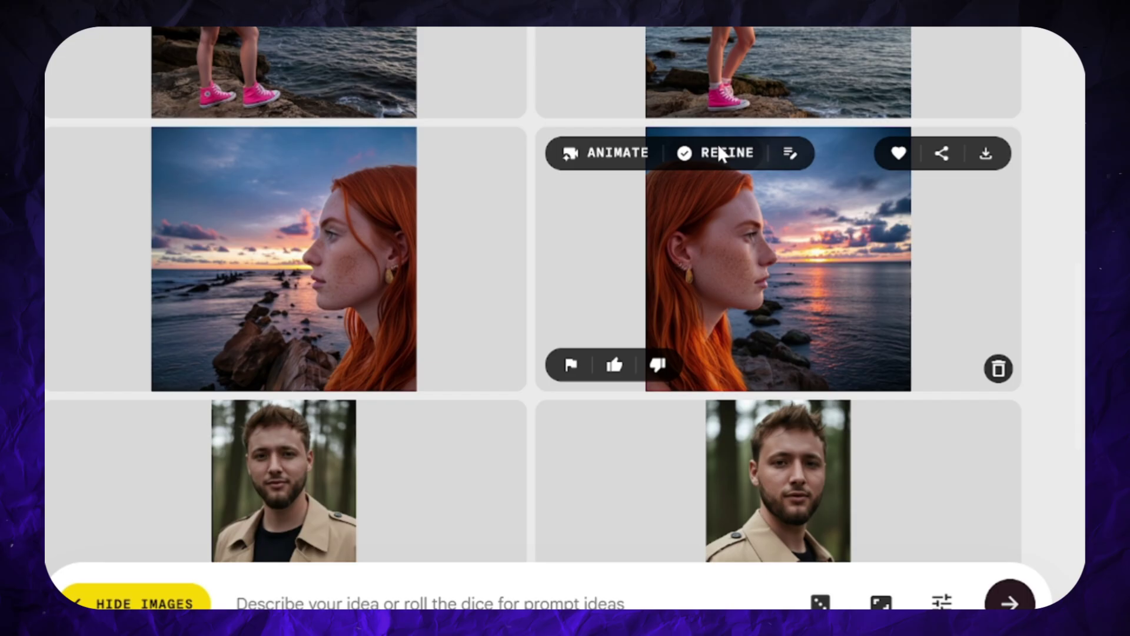
click(718, 148)
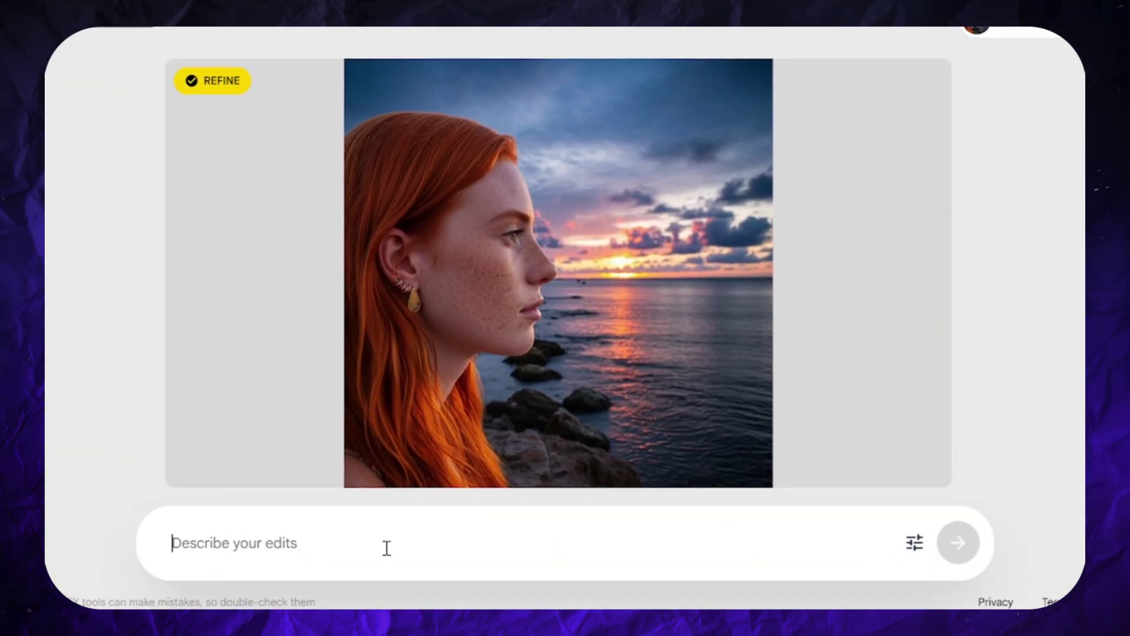
Step: Refine with 'zoom out a bit, make her sit and look at the sky', then a face close-up edit
text(zoom out)
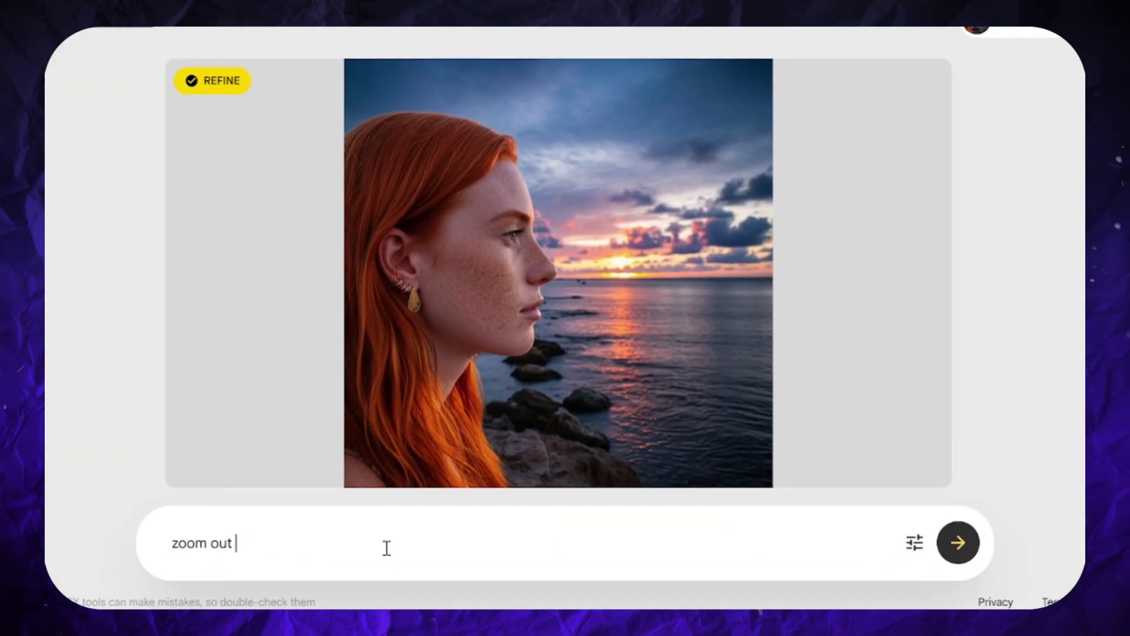
text( a bit, m)
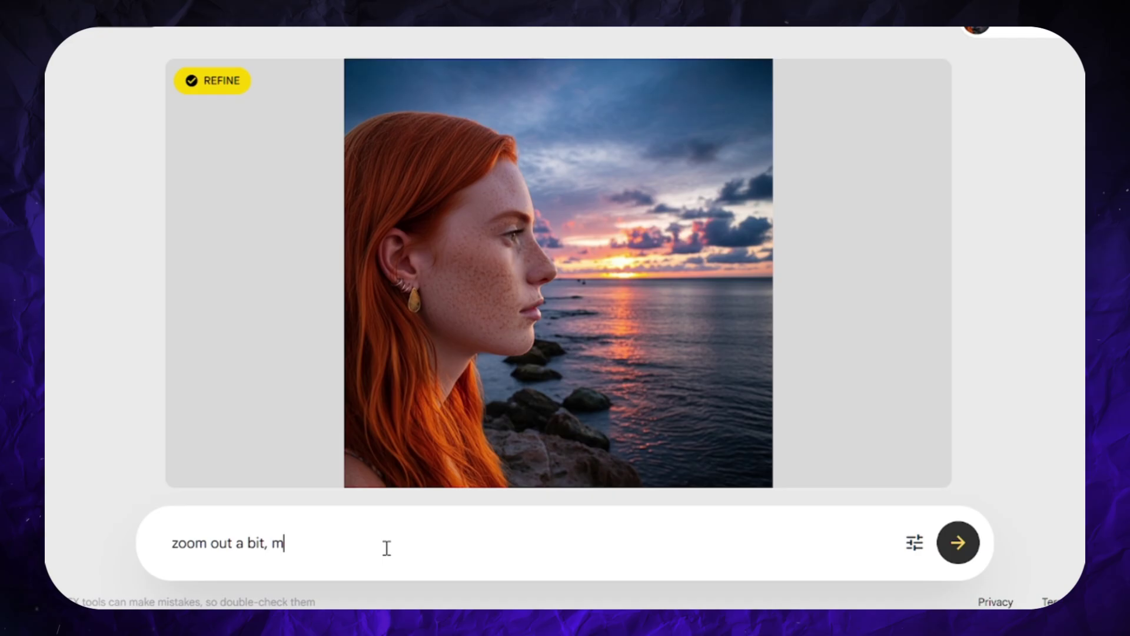
text(ake her sit and look at)
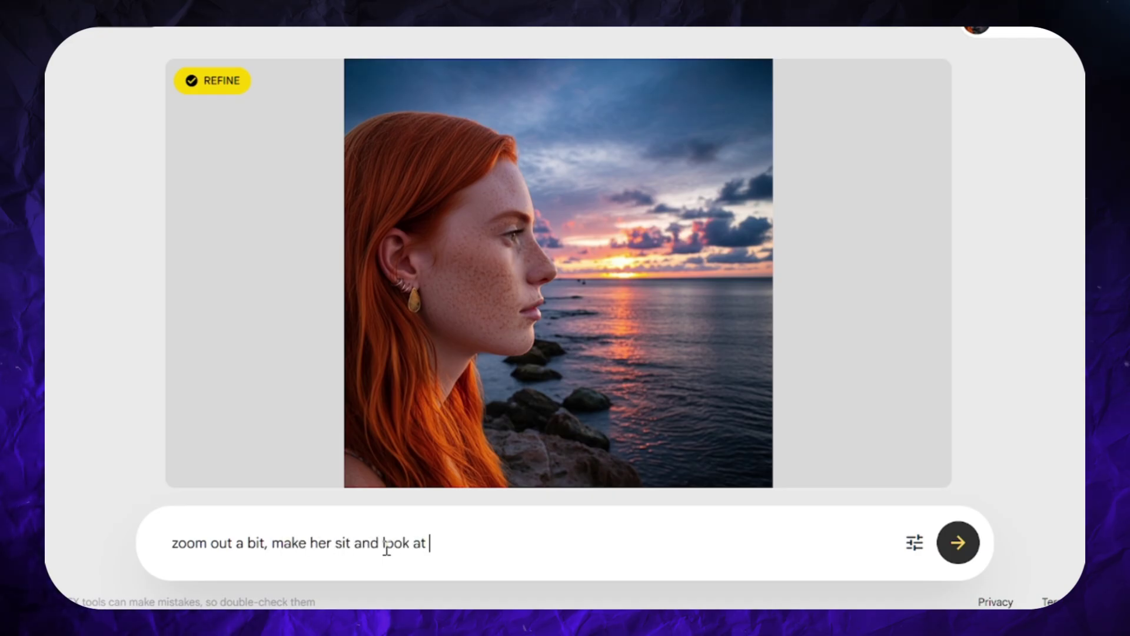
text(the sky)
key(Return)
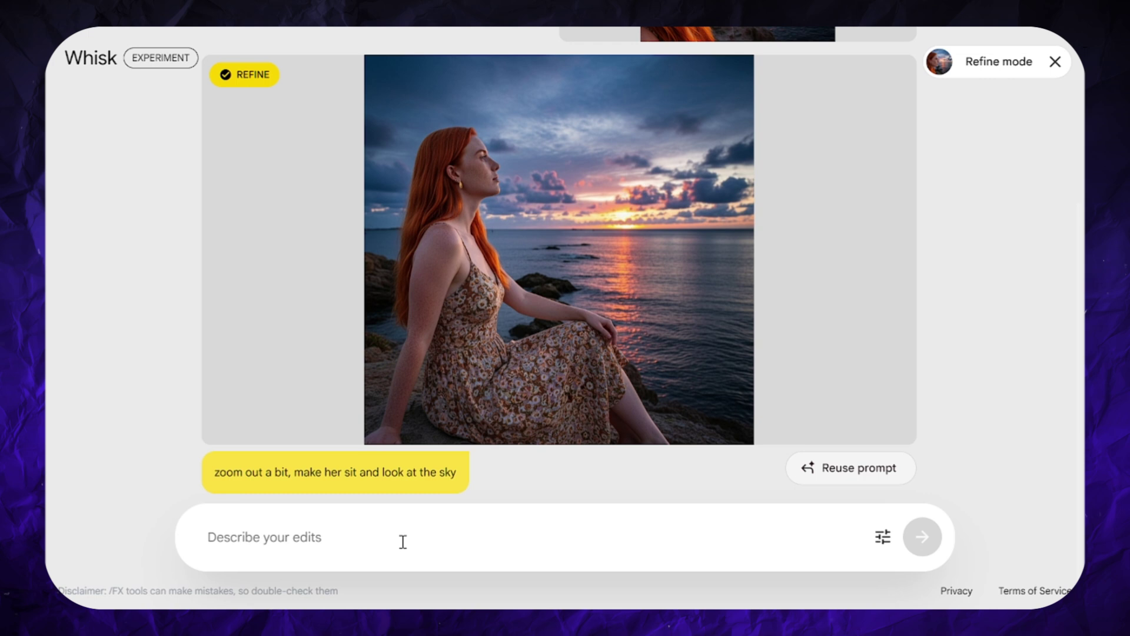
text(make her look at the camera, face close-up)
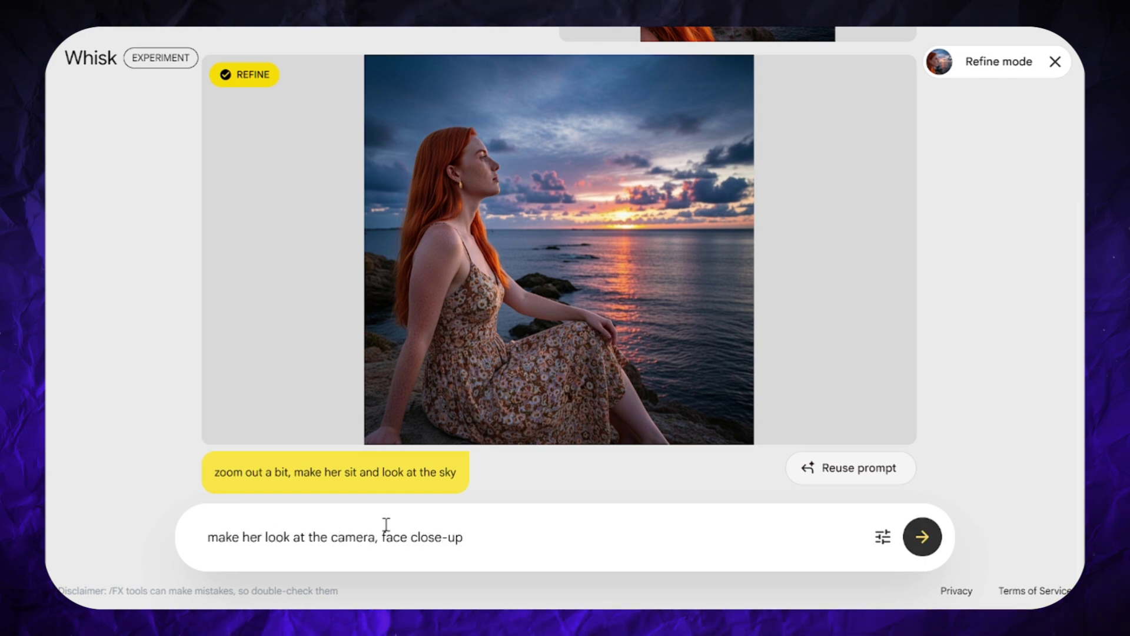
key(Return)
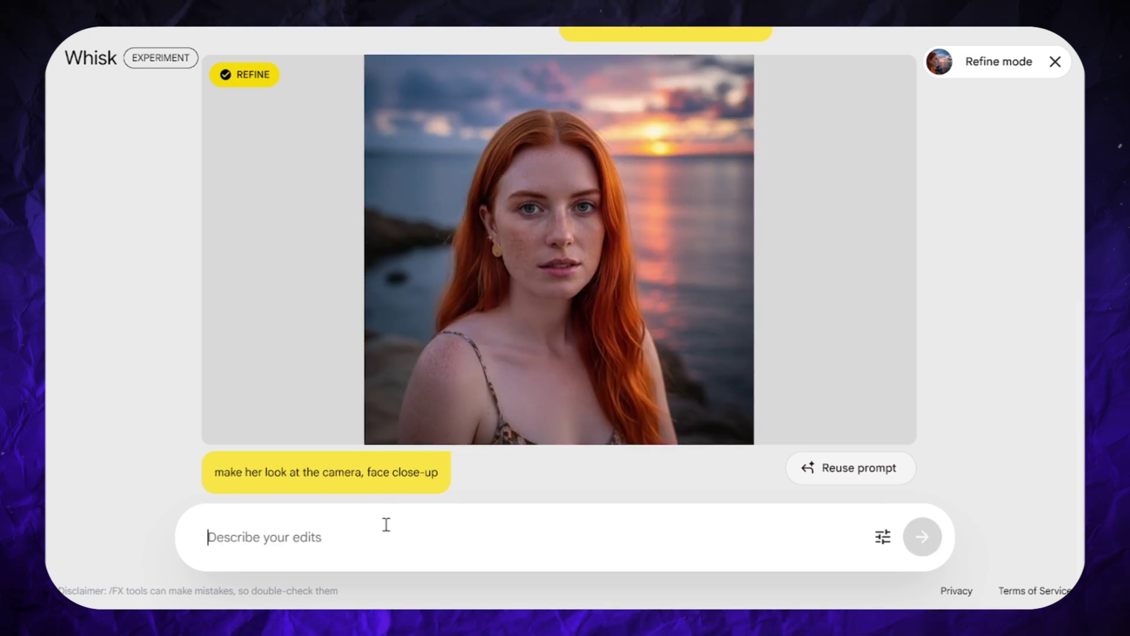
Step: Reuse the previous prompt on the original profile image and submit a camera-facing woman close-up
mouse_move(459, 296)
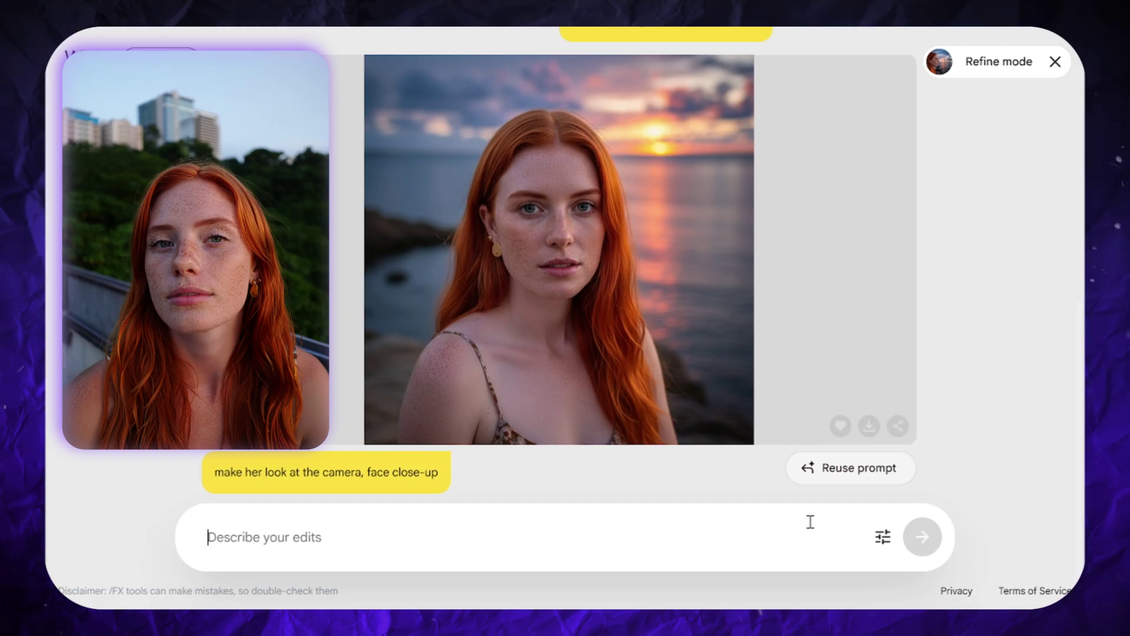
click(840, 469)
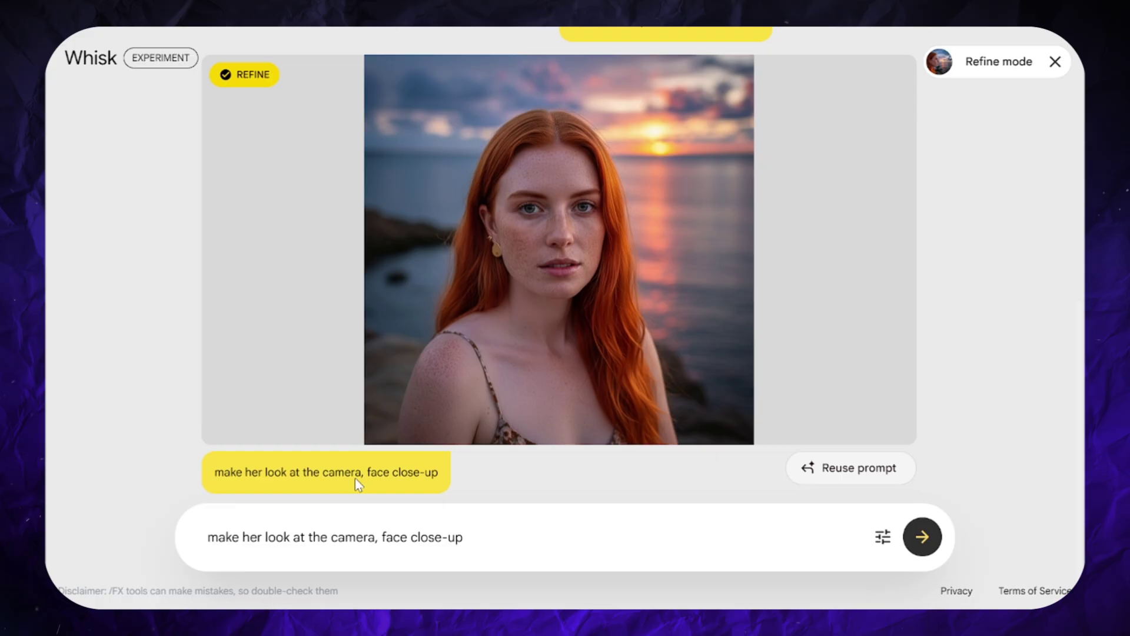
scroll(235, 421, up, 5)
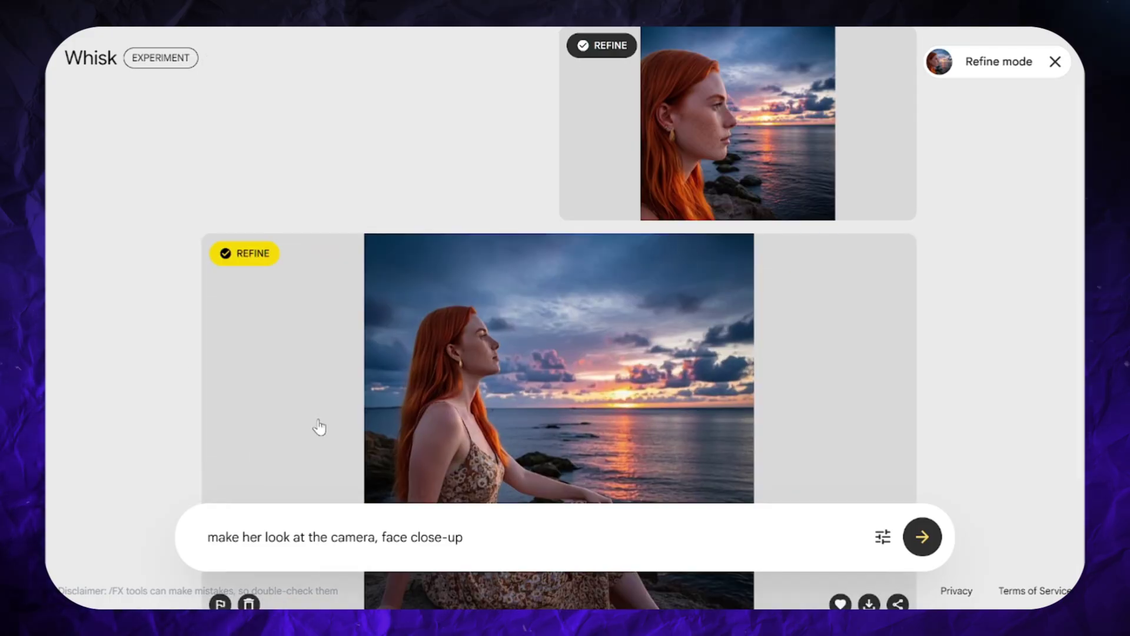
scroll(385, 391, down, 1)
scroll(409, 373, up, 5)
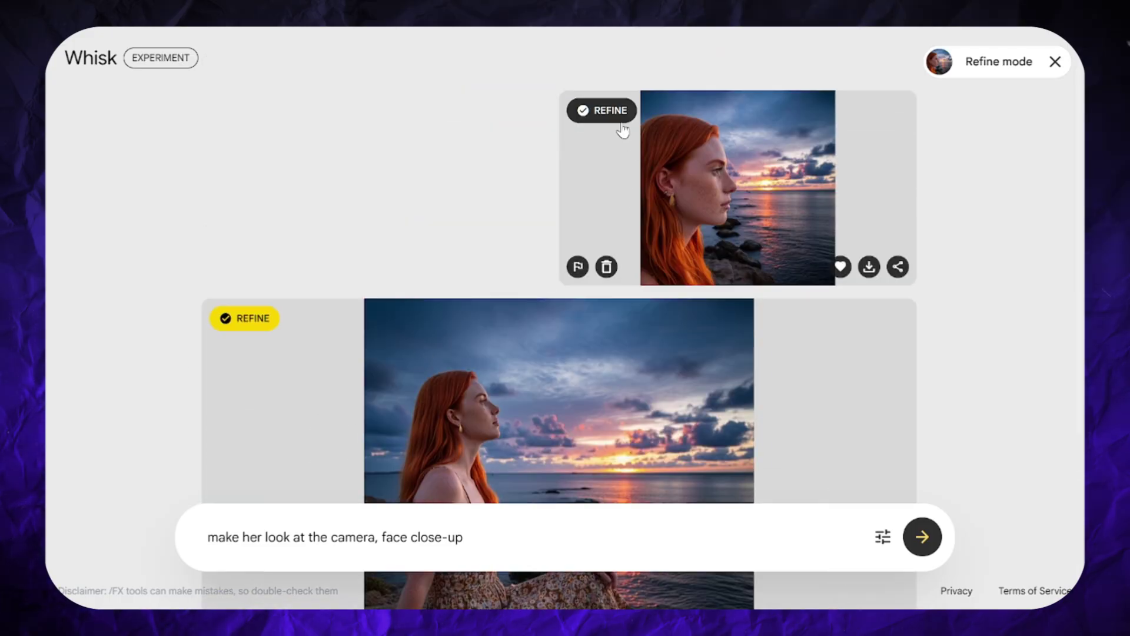
click(621, 209)
scroll(488, 412, down, 3)
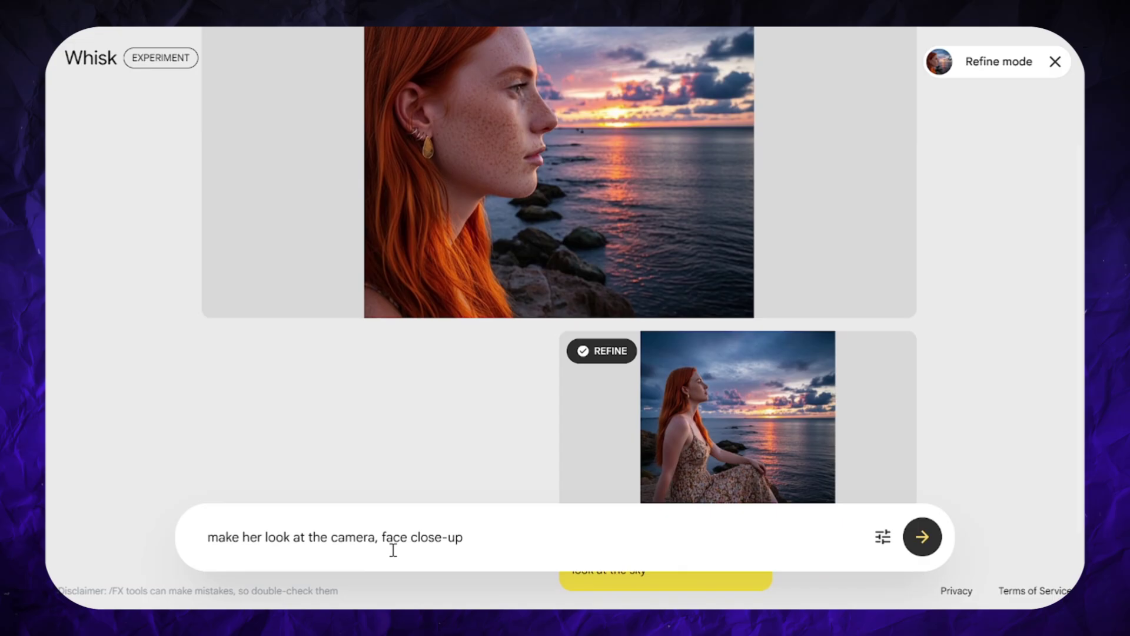
text(woman from the uploaded image)
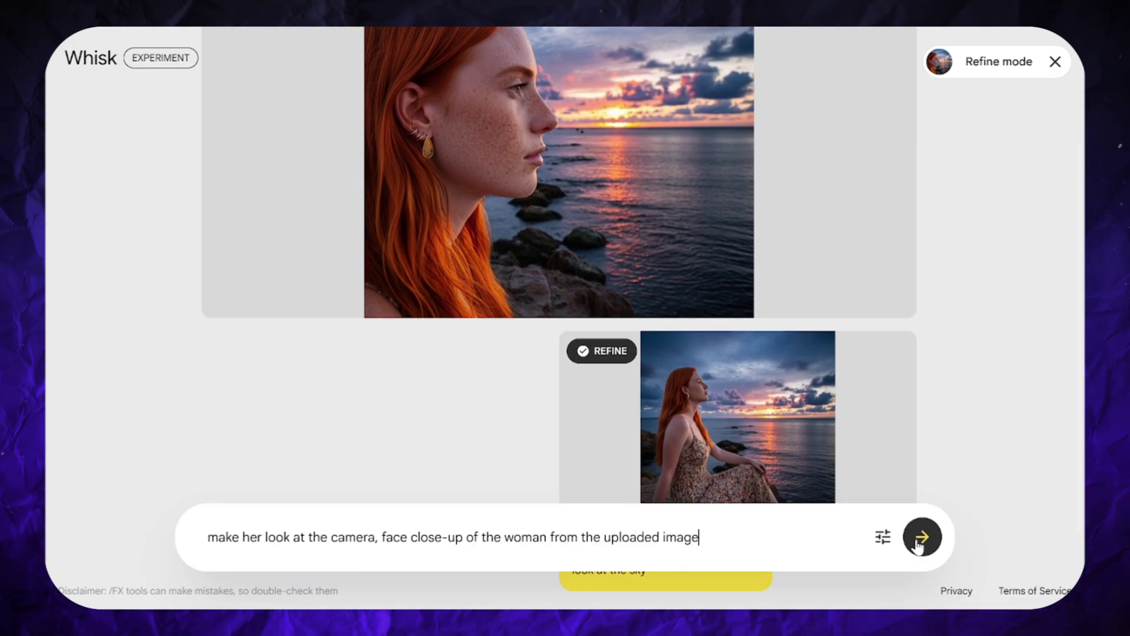
click(882, 535)
click(883, 535)
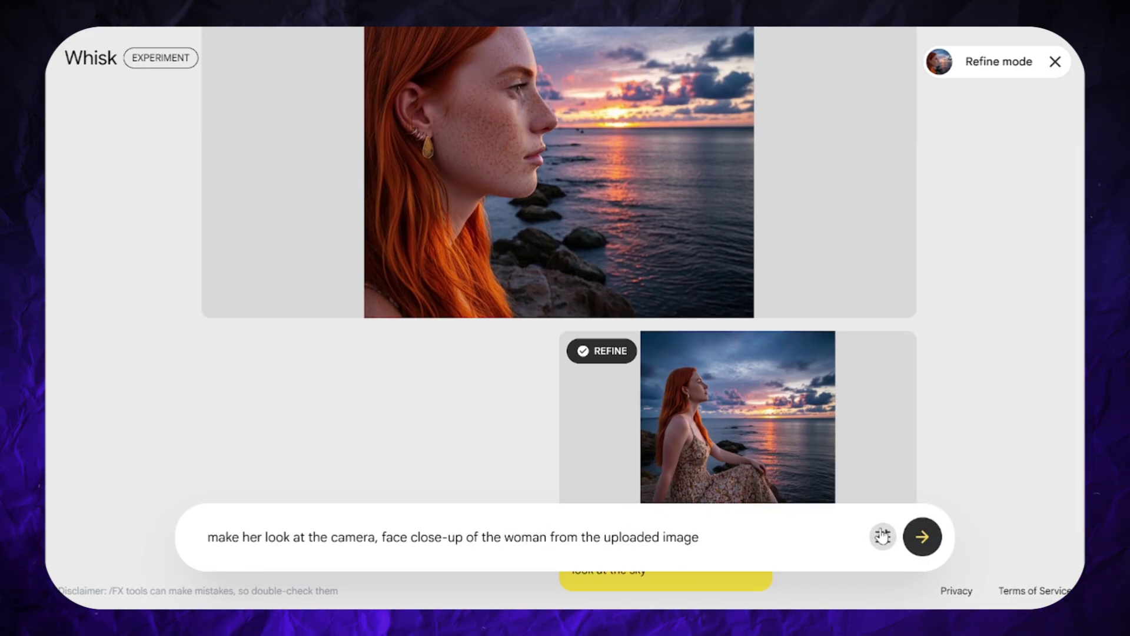
click(922, 536)
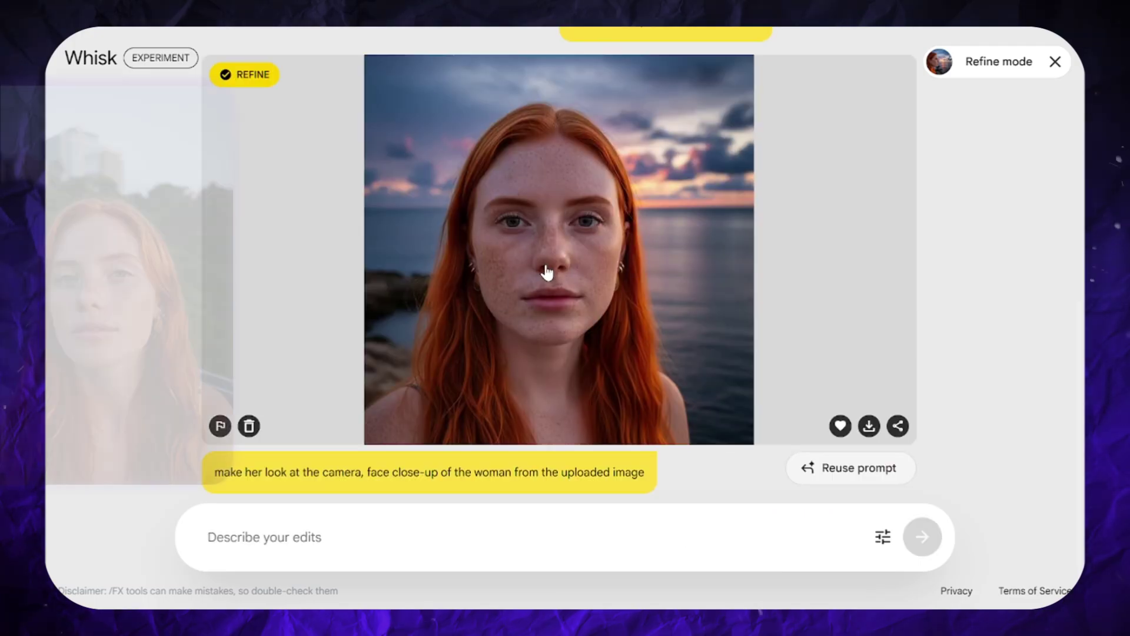
scroll(750, 191, up, 1)
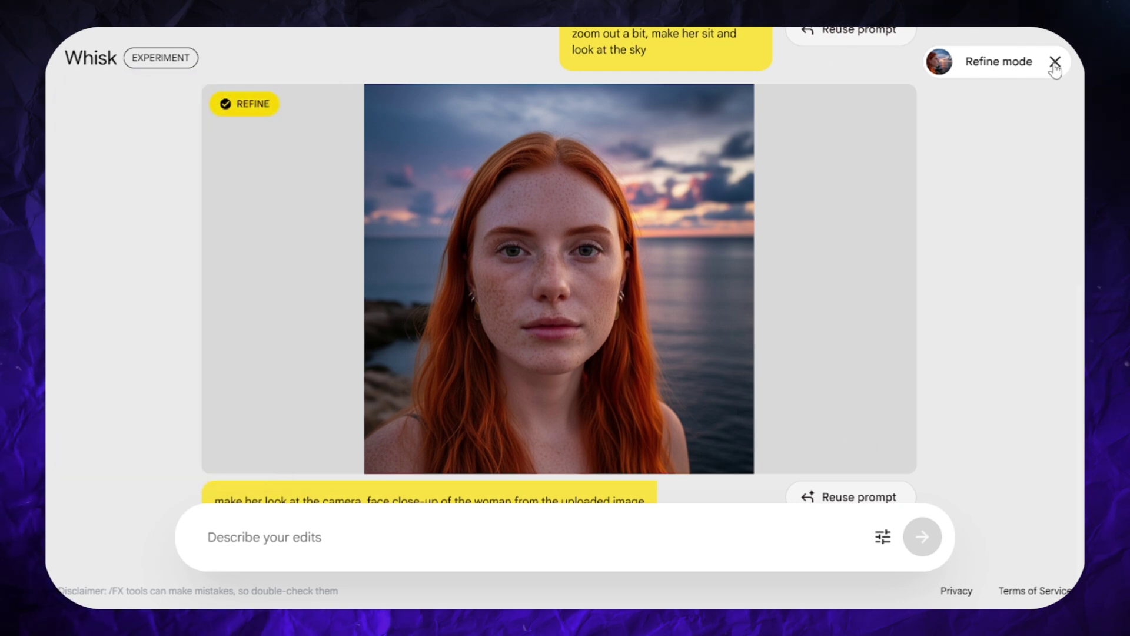
Step: Refine the sunset image prompt, replacing 'sky' with 'camera, face close-up', and generate
click(1054, 63)
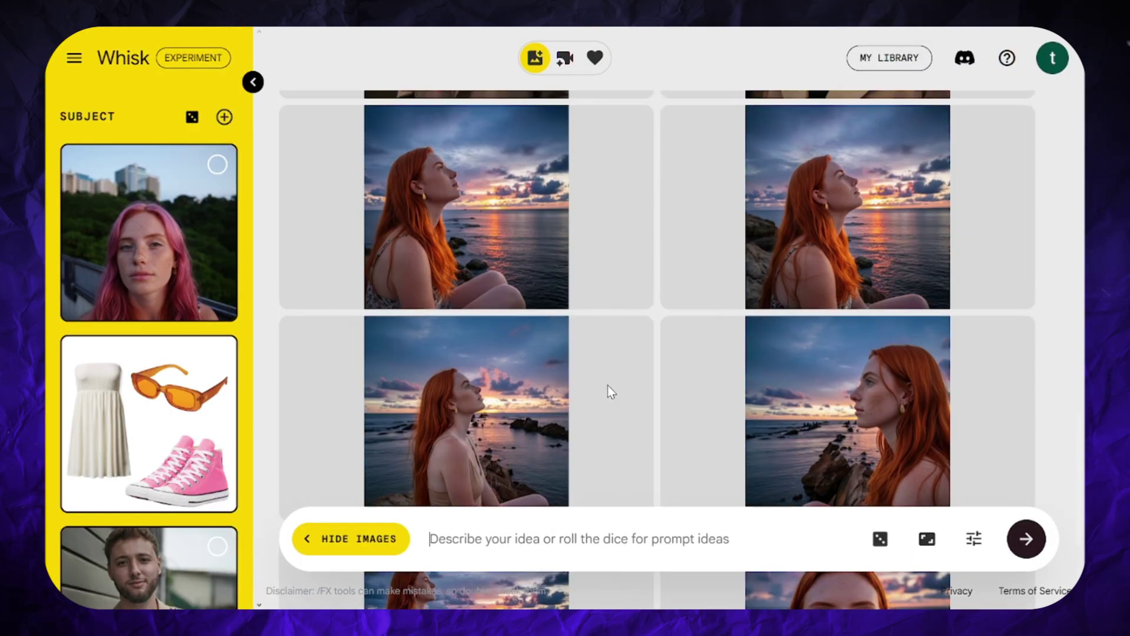
scroll(611, 392, up, 2)
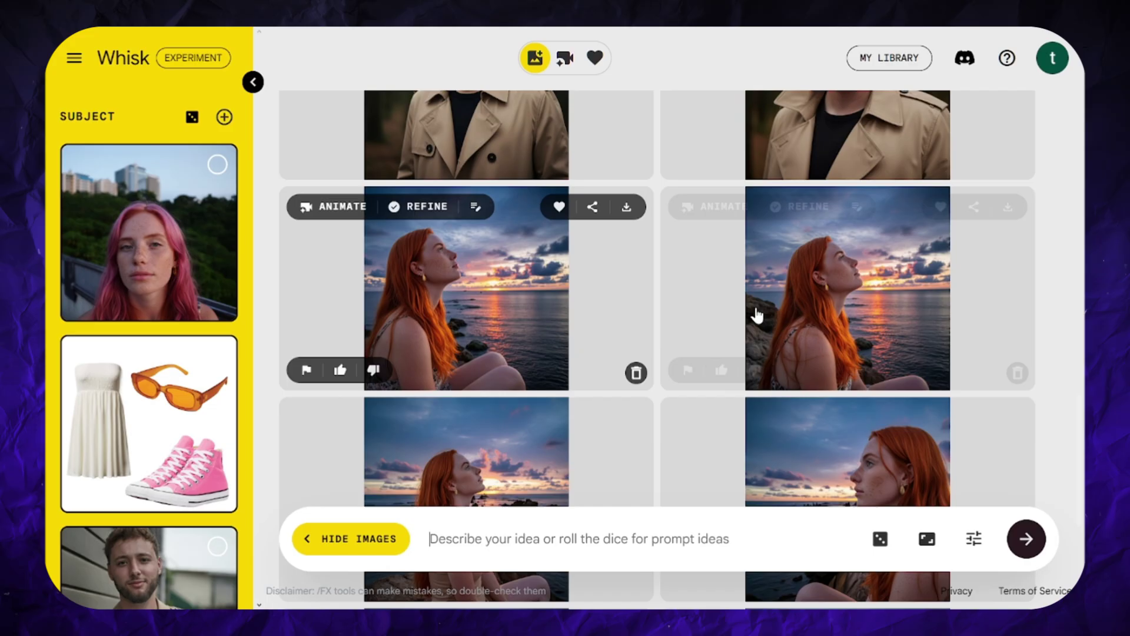
click(857, 206)
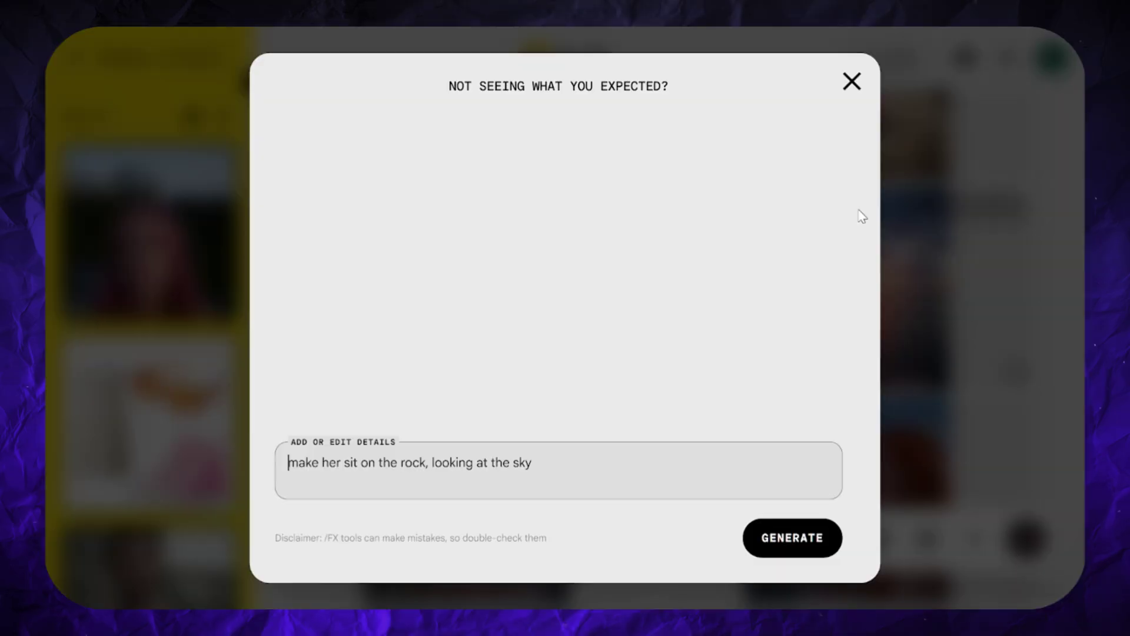
drag(532, 467, 510, 466)
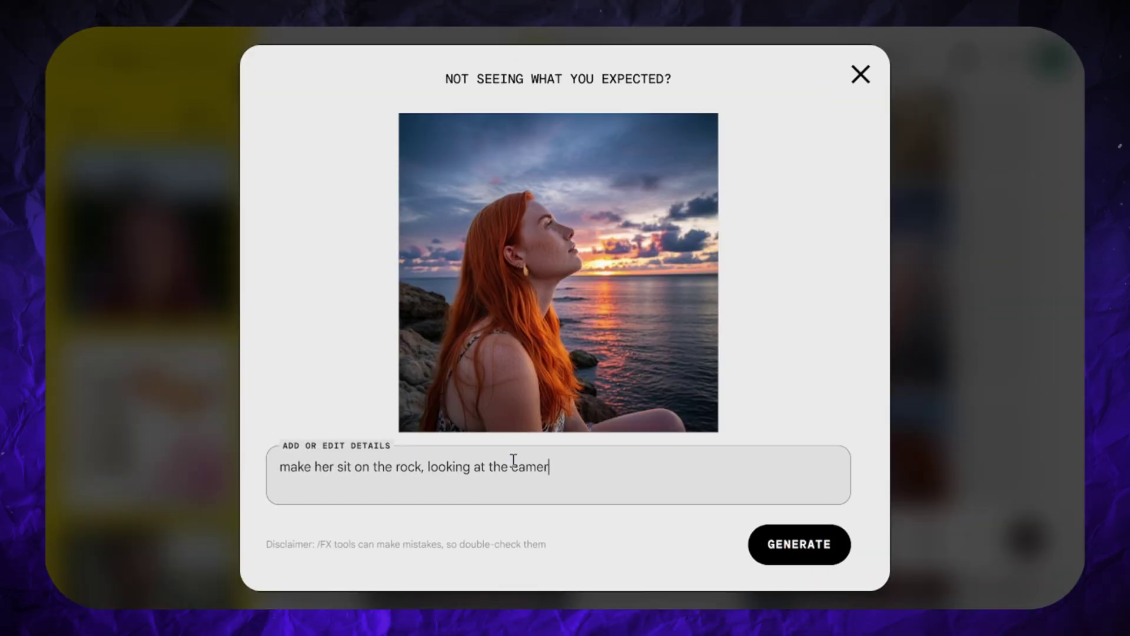
text(camera, face close-up)
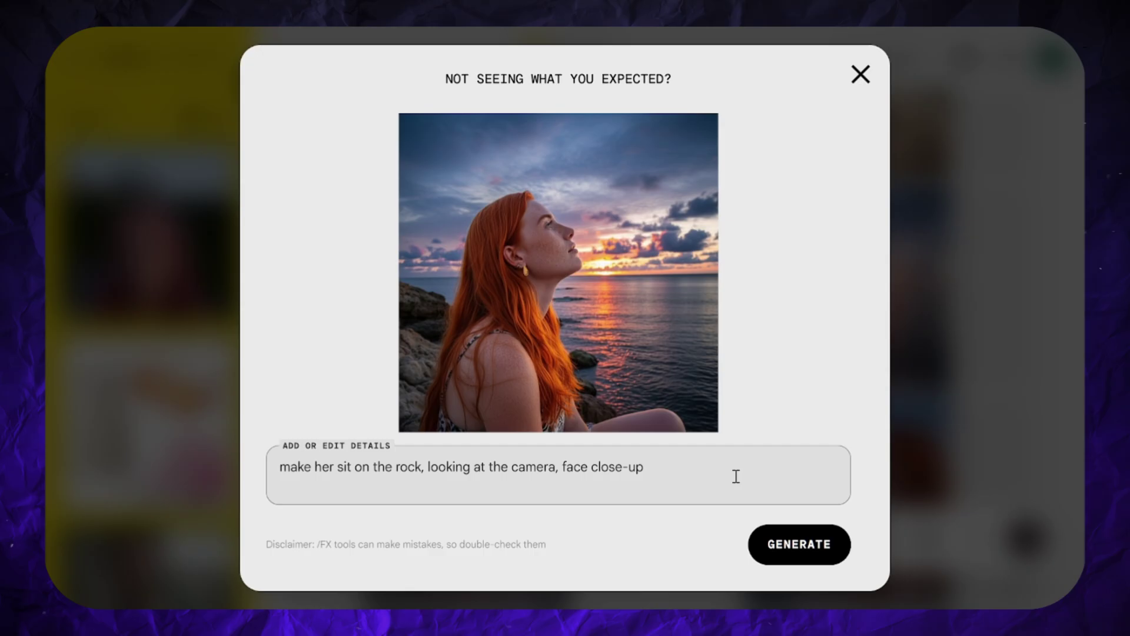
click(822, 547)
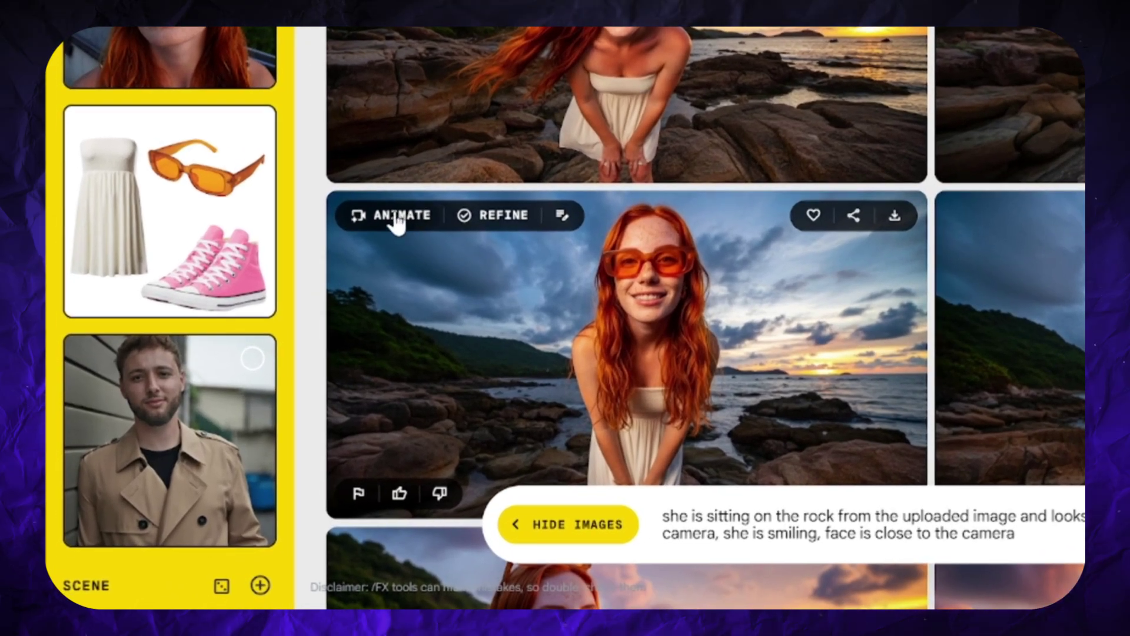
Step: Animate the smiling girl on the rocks into a dancing video and the freckled girl into a speaking clip
click(321, 270)
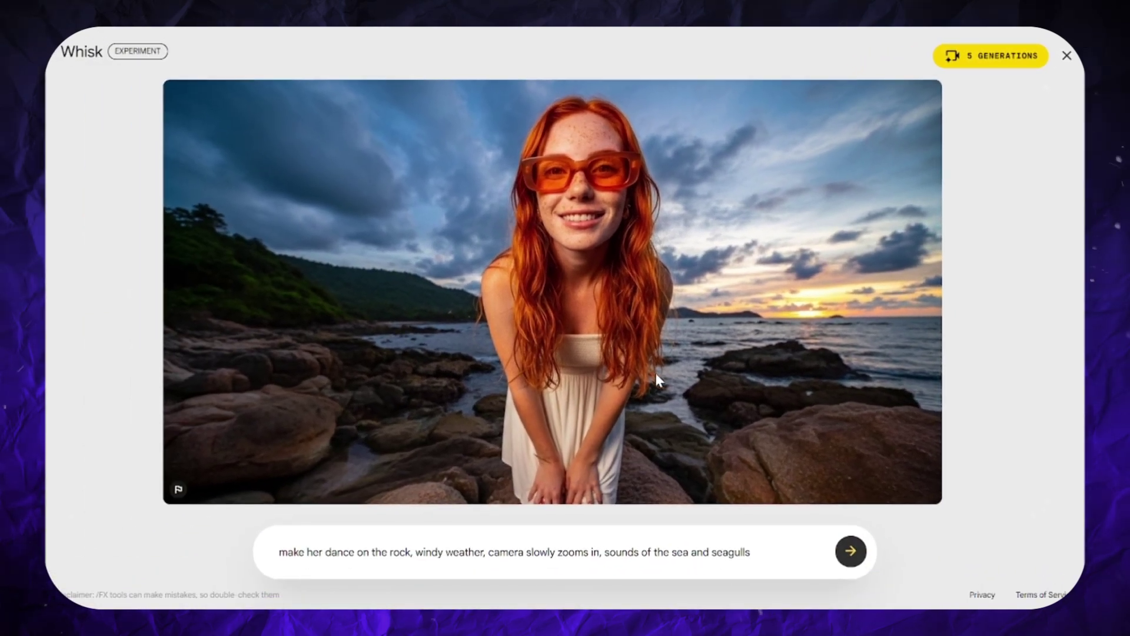
click(851, 552)
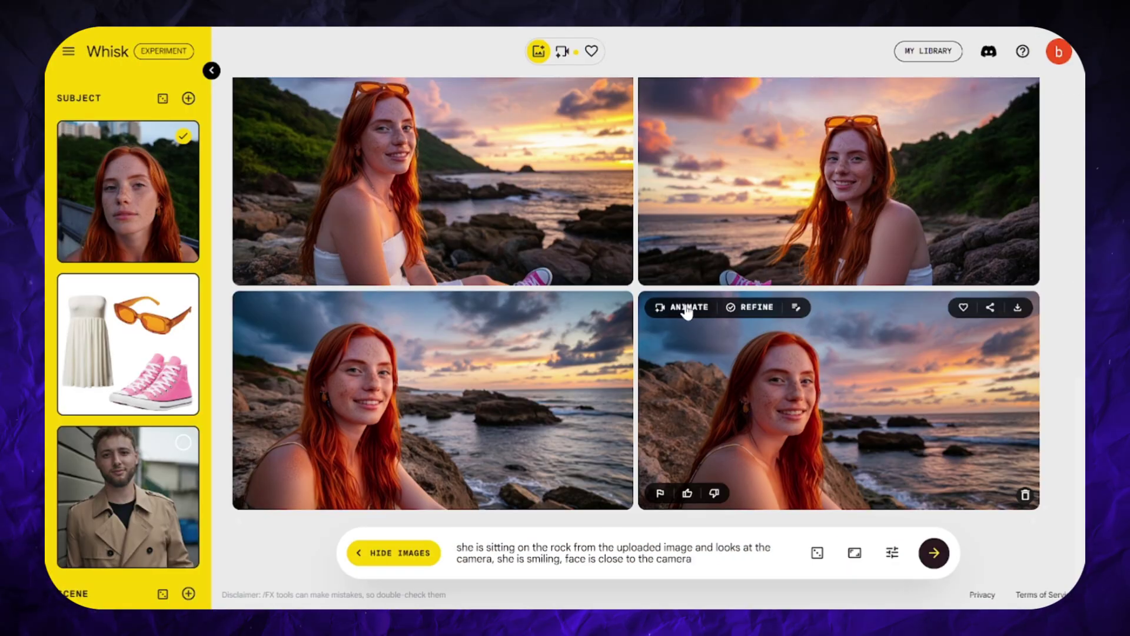
click(686, 307)
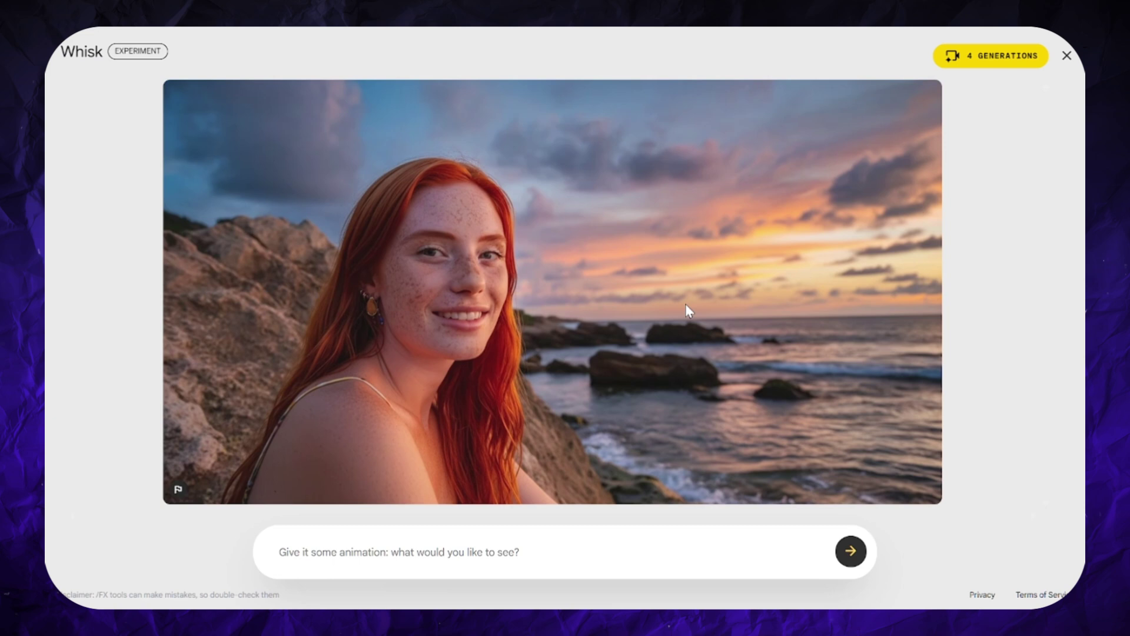
text(s)
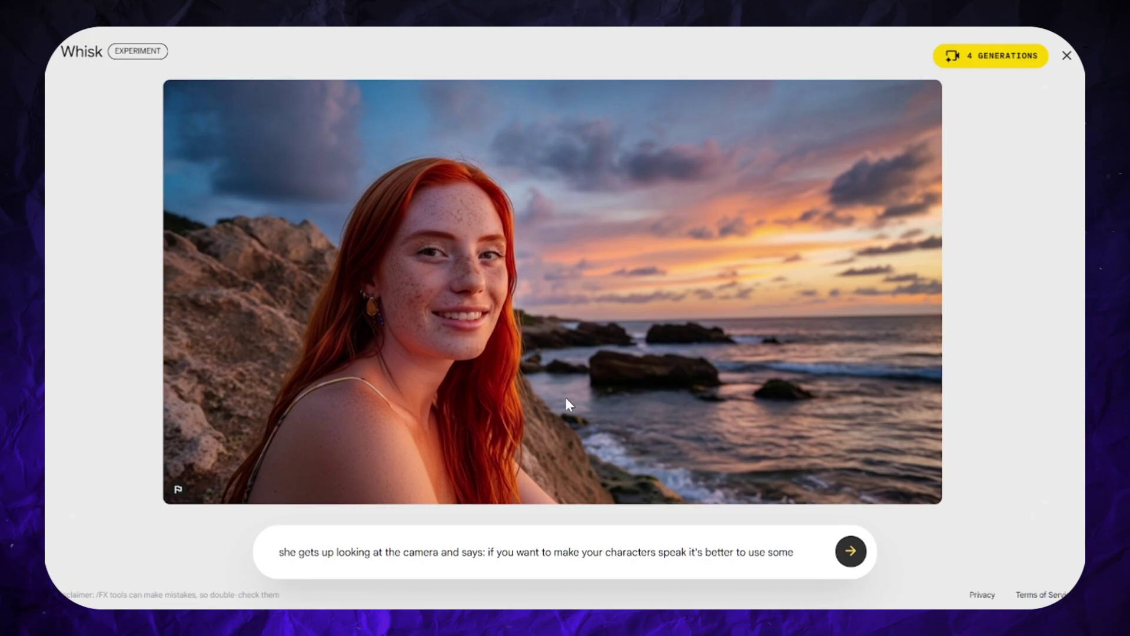
text(other tools)
key(Return)
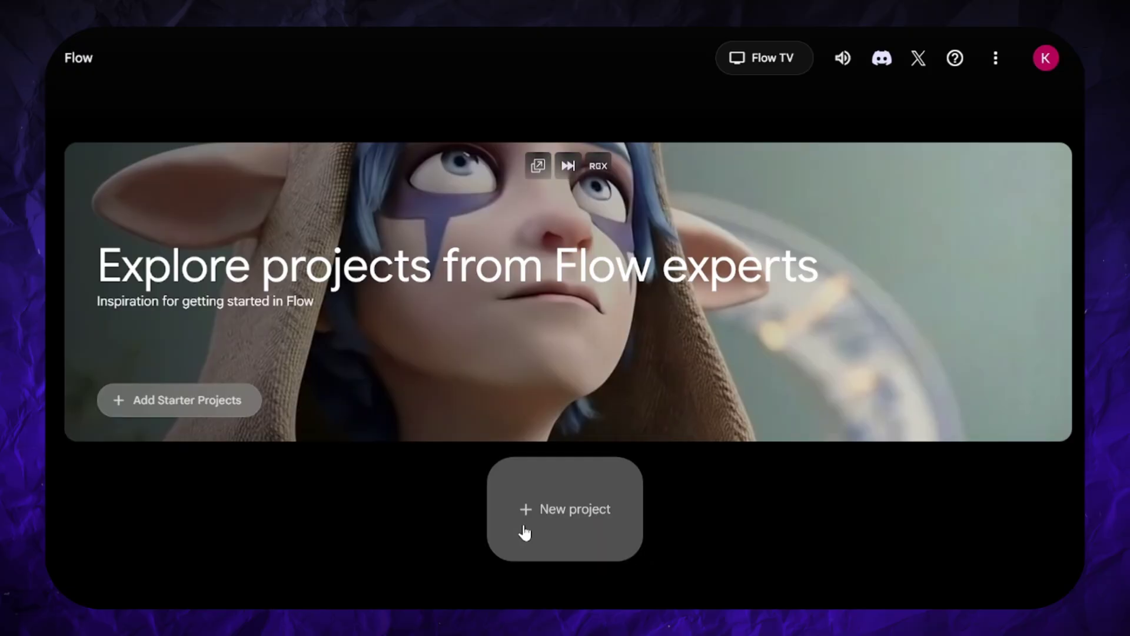
Step: Start a new Flow project and check the account's remaining AI credits
click(537, 504)
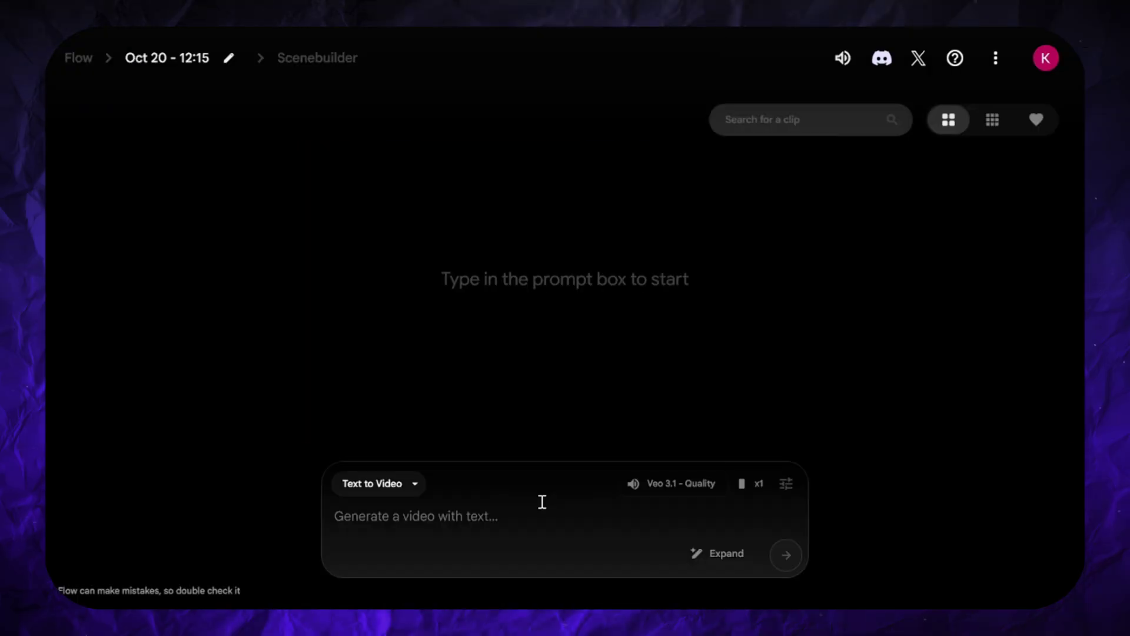
click(1042, 64)
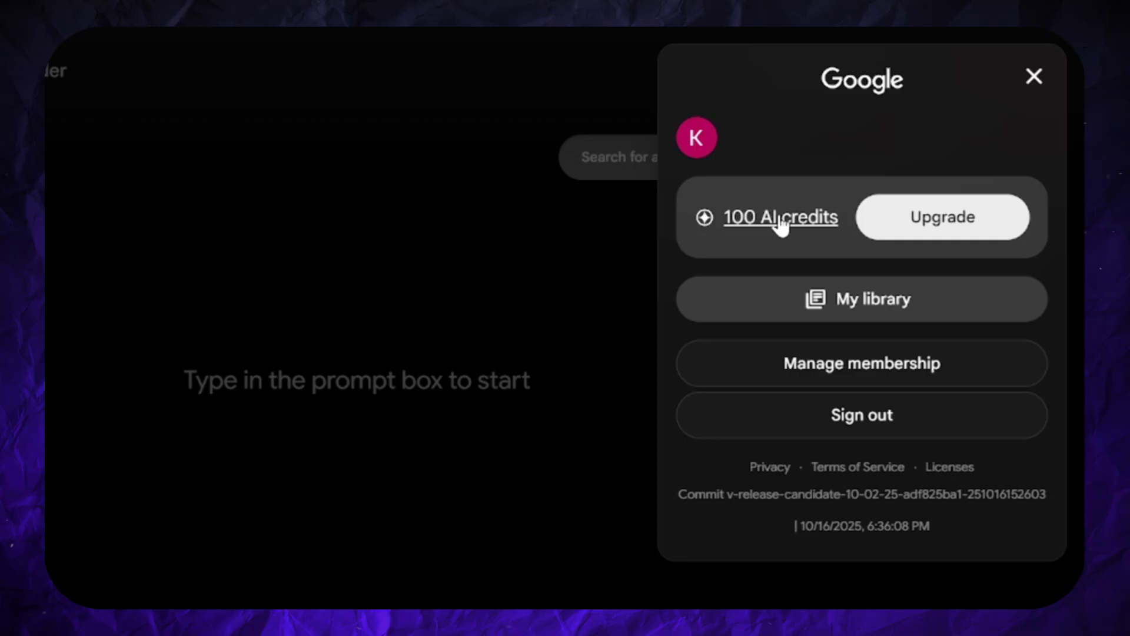
click(689, 477)
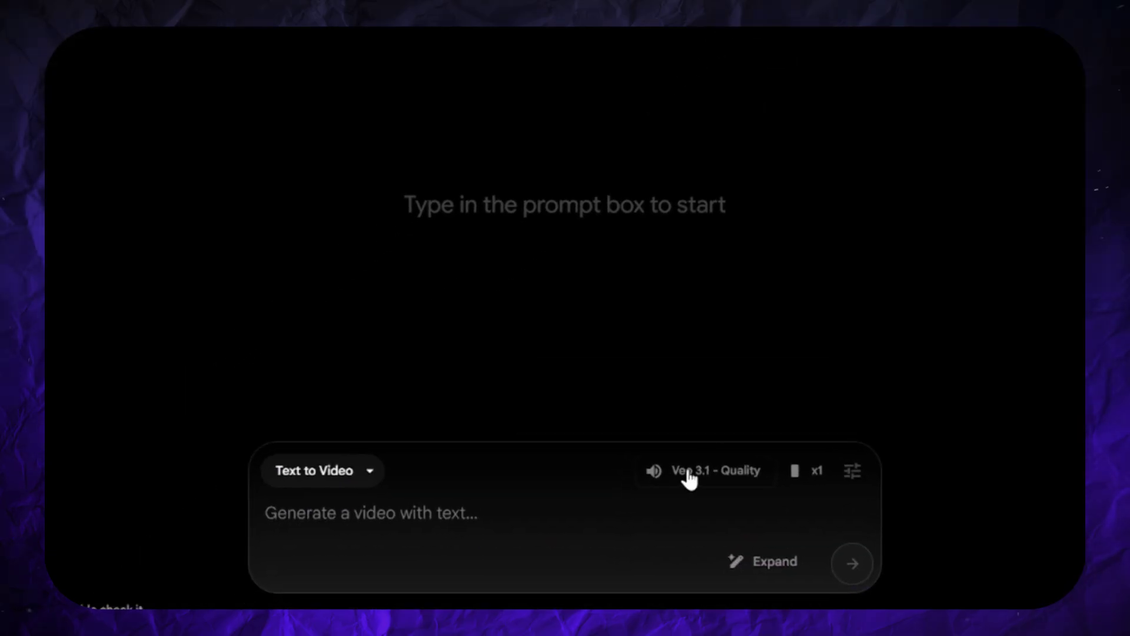
Step: Set the model to Veo 3.1 - Quality and the mode to Frames to Video, then add a first frame
click(689, 478)
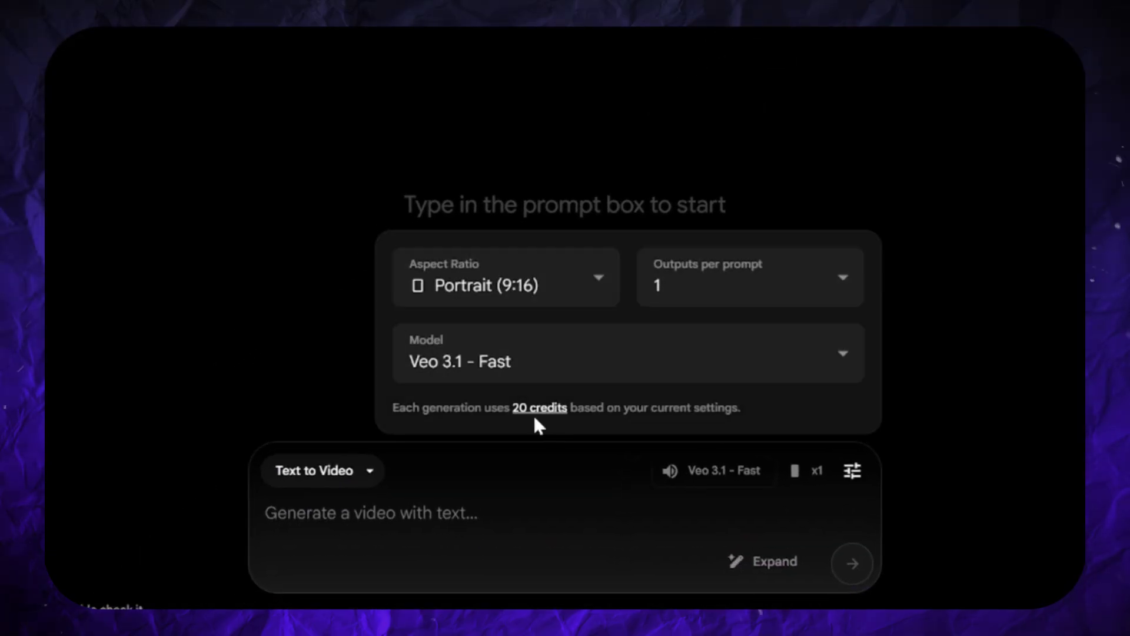
click(568, 347)
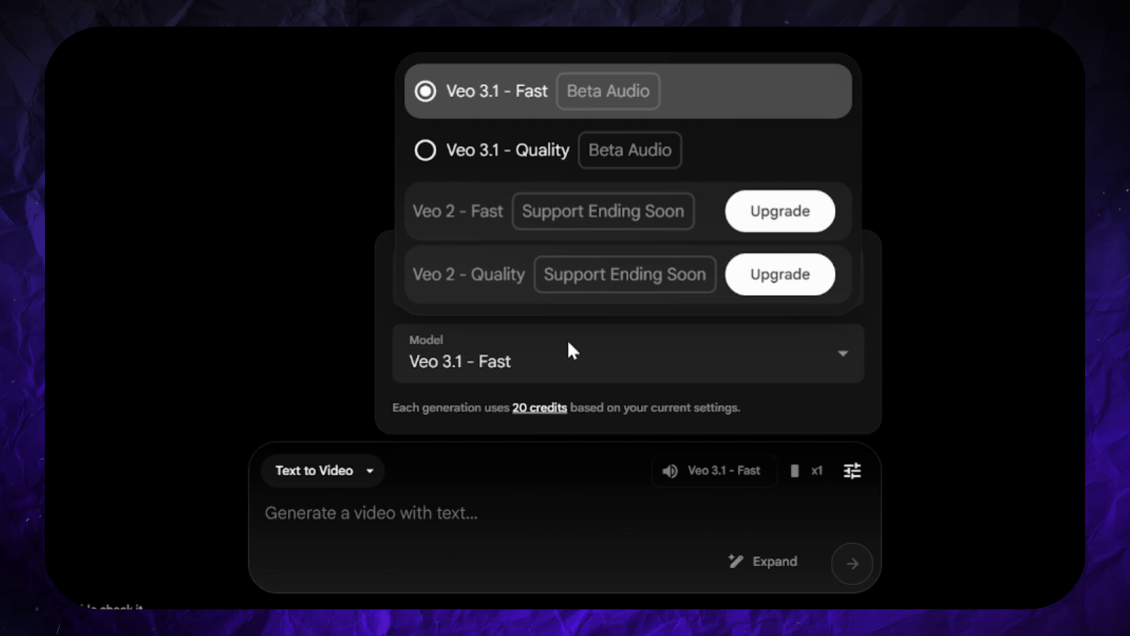
click(512, 150)
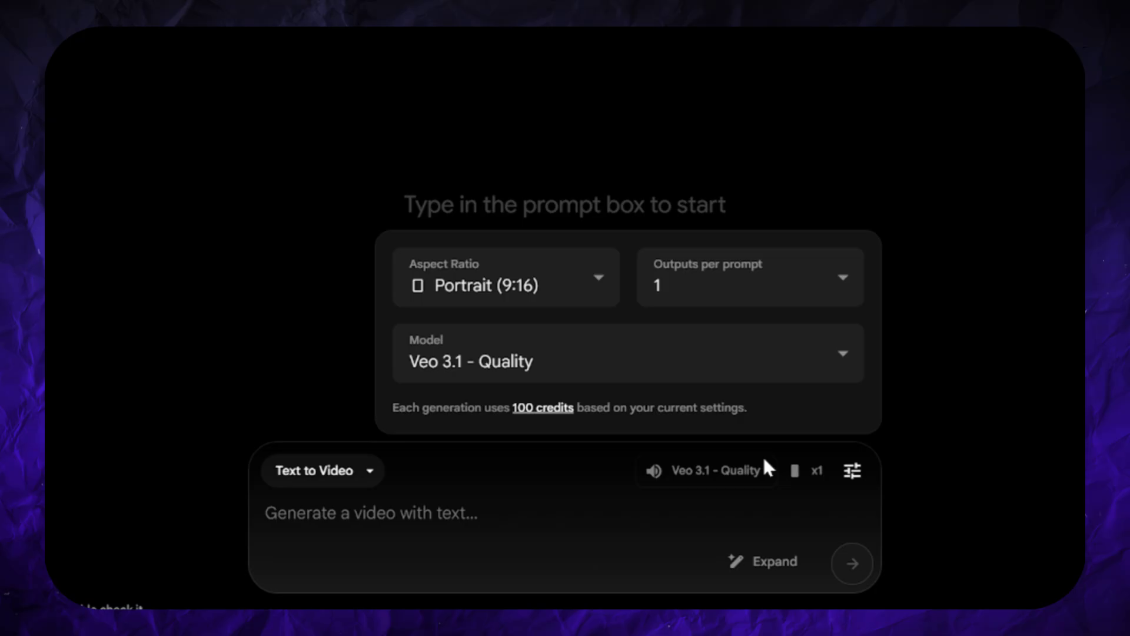
click(947, 416)
click(306, 471)
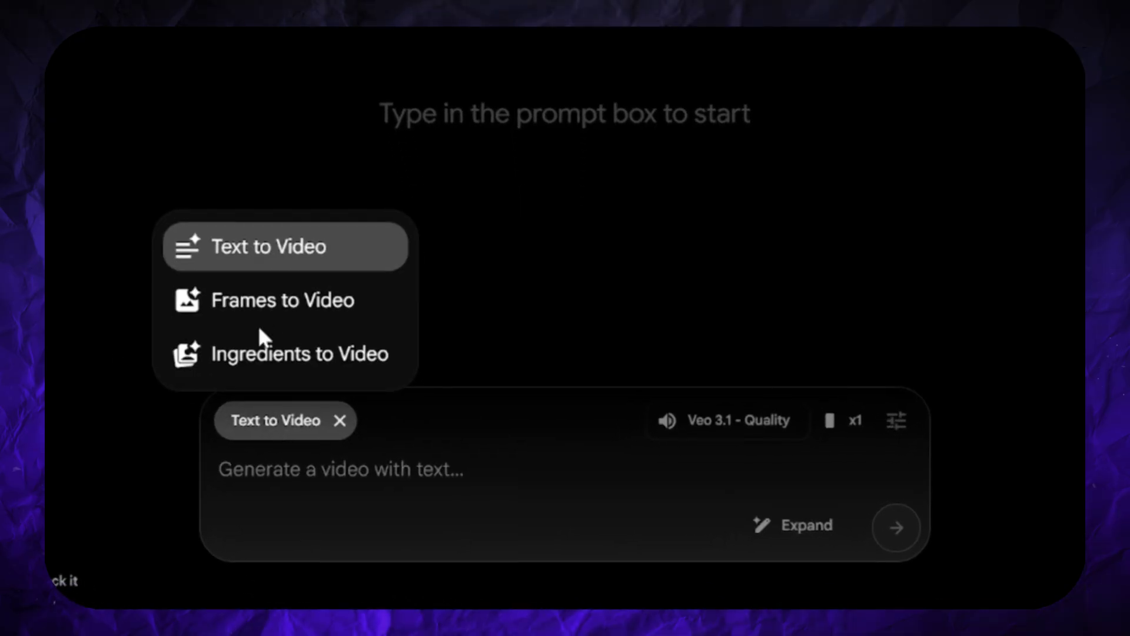
click(272, 316)
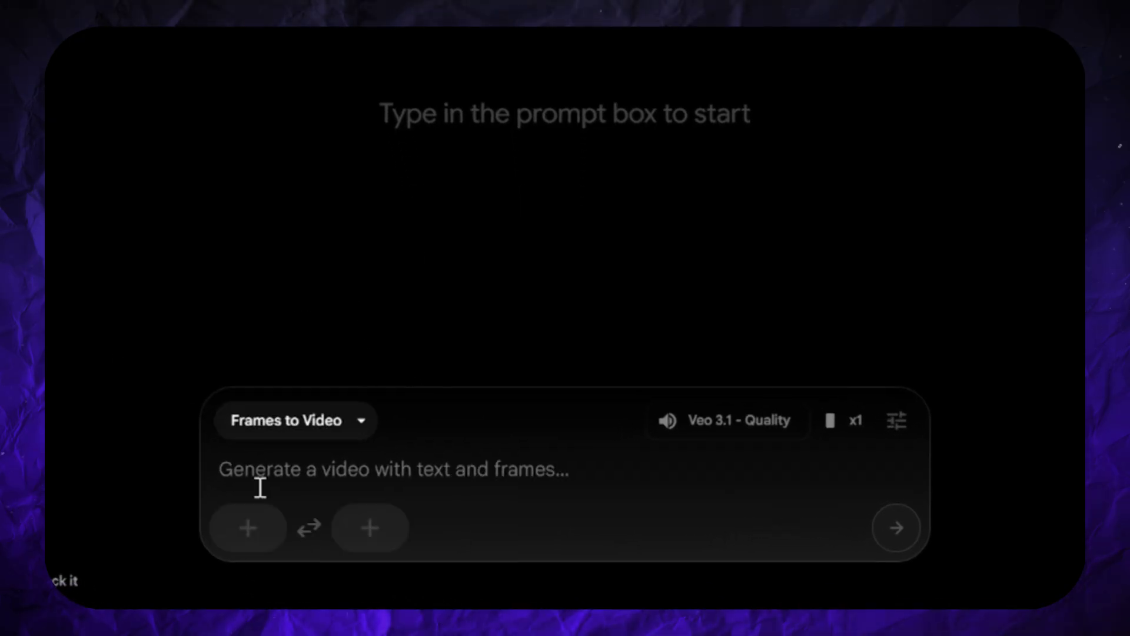
click(248, 551)
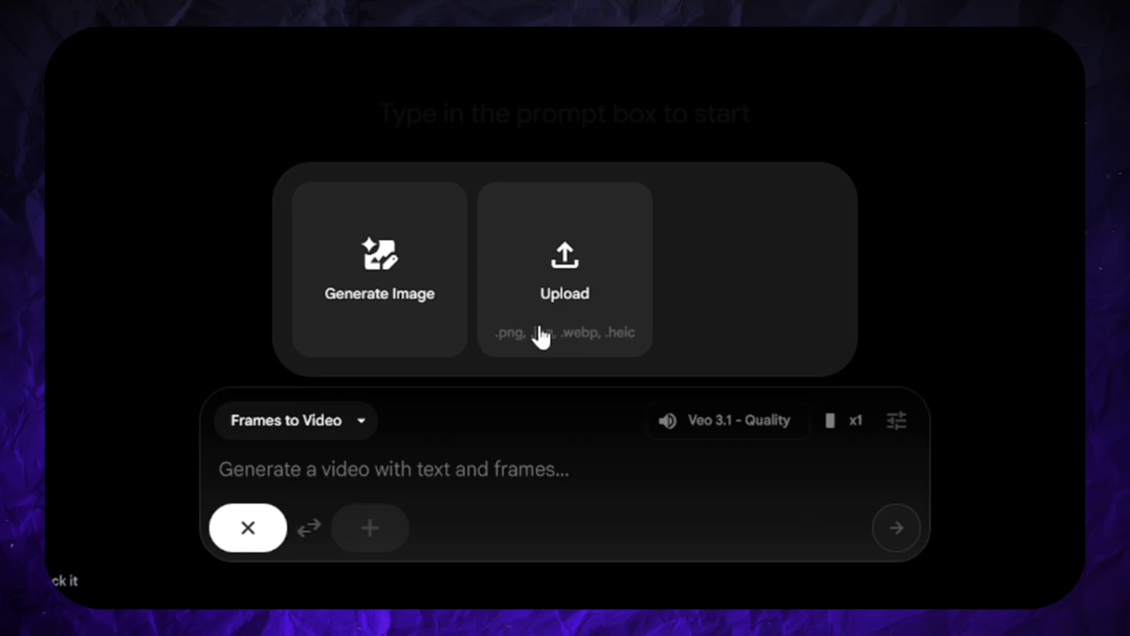
Step: Upload the beach photo as the starting frame, cropped to portrait
click(540, 337)
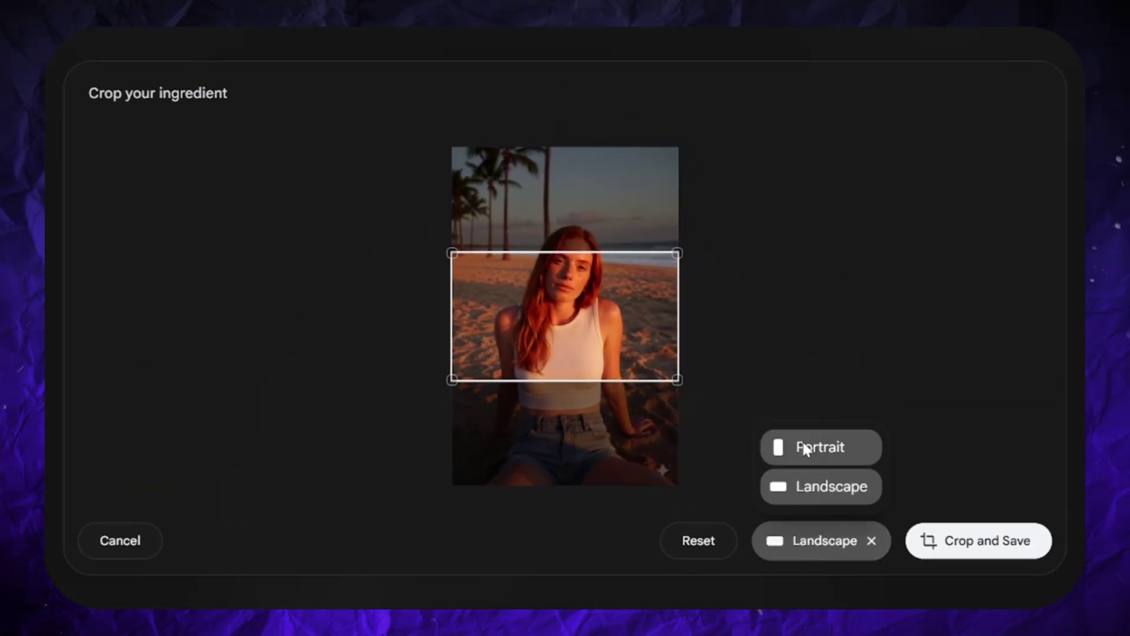
click(802, 444)
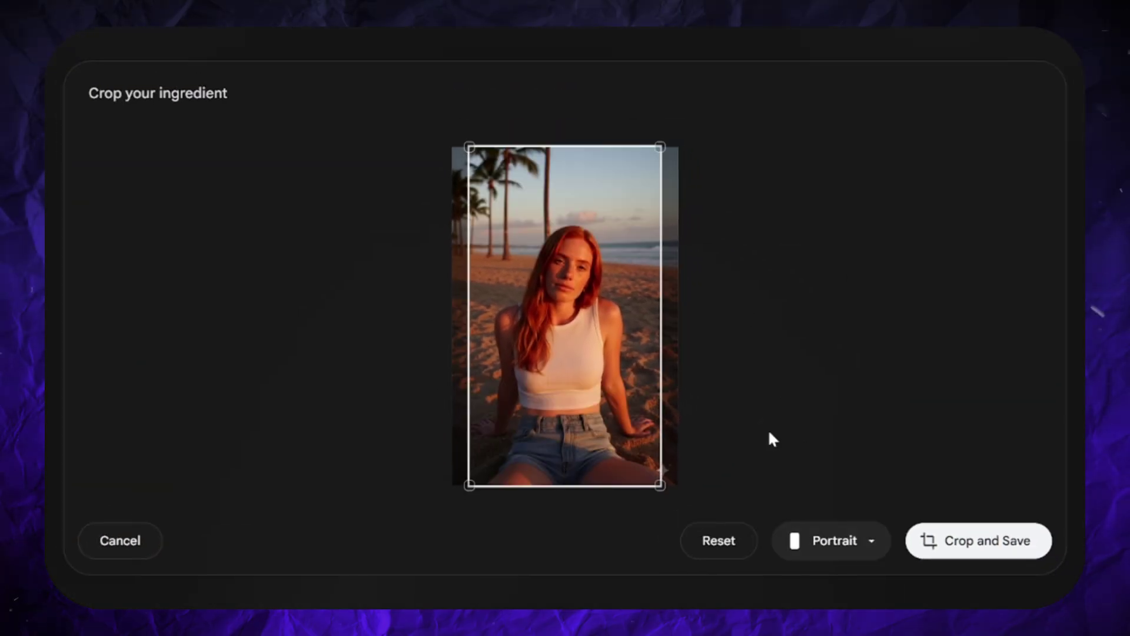
click(956, 538)
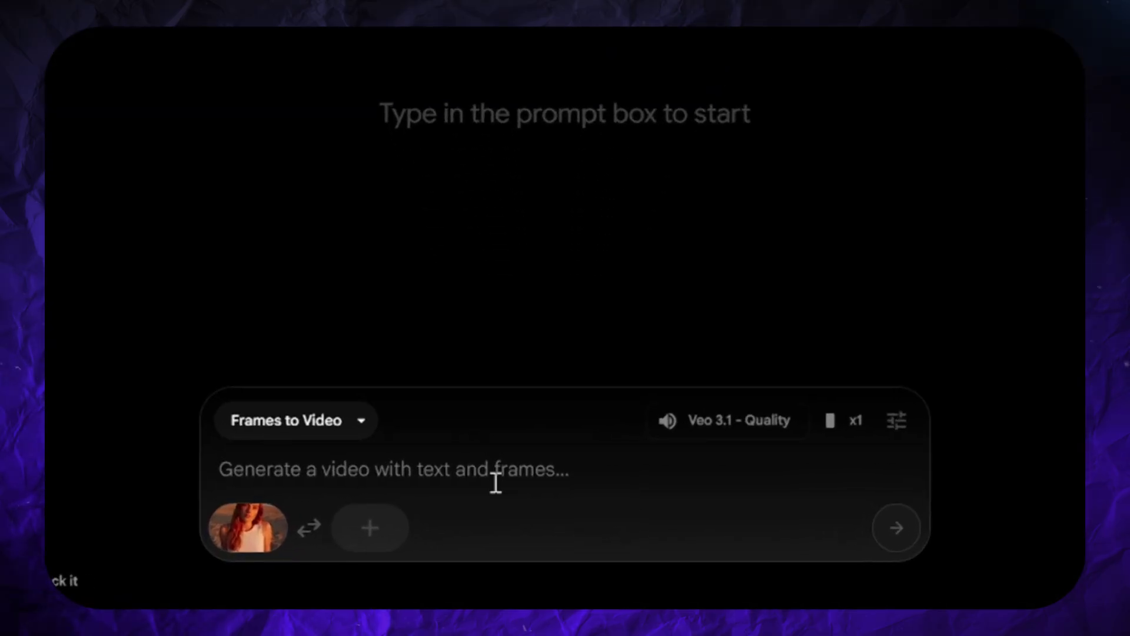
Step: Prompt 'she gets up and says: veo 3 point 1 is here, slow zoom', keep Portrait (9:16), and generate
text(she gets up and says: ve)
key(BackSpace)
key(BackSpace)
text(veo 3 point 1 is here,)
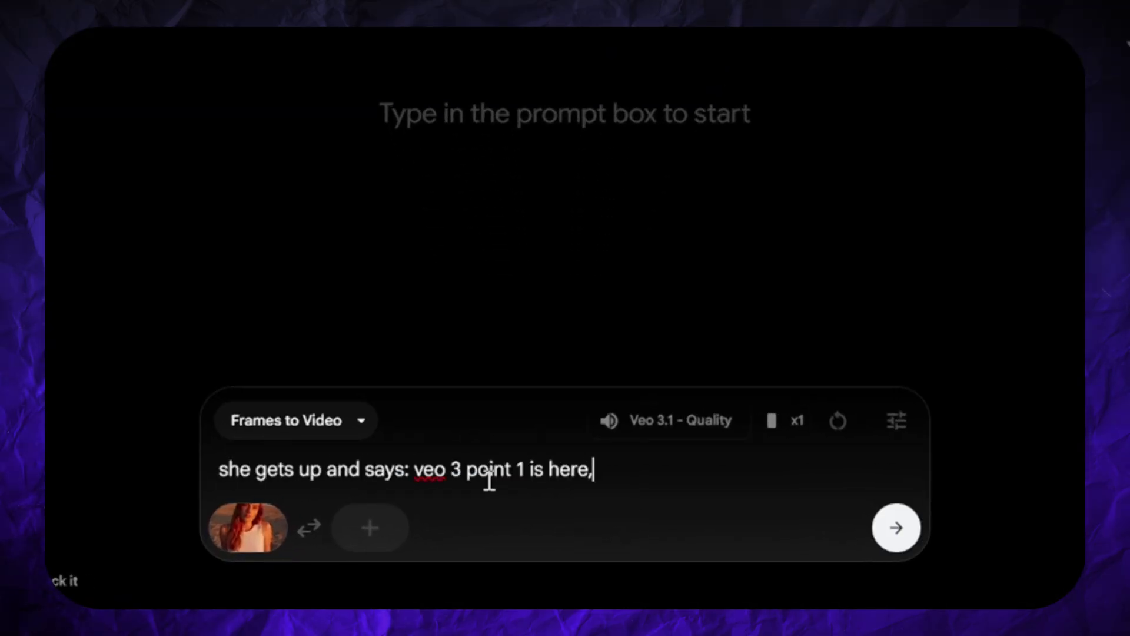
text( slow zoom in)
click(700, 435)
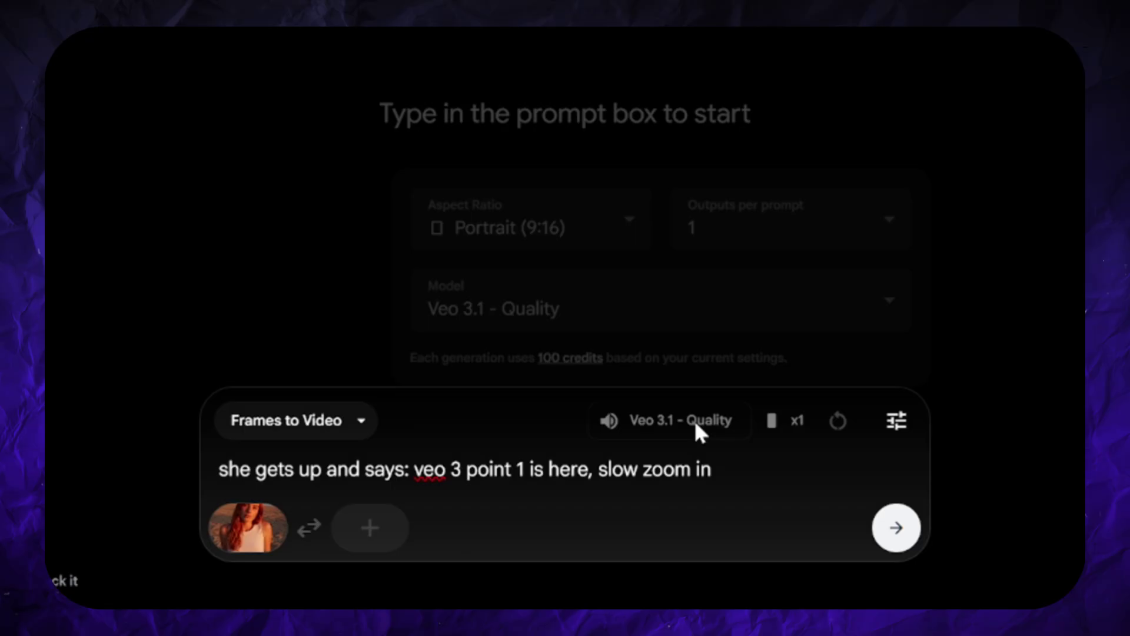
click(493, 237)
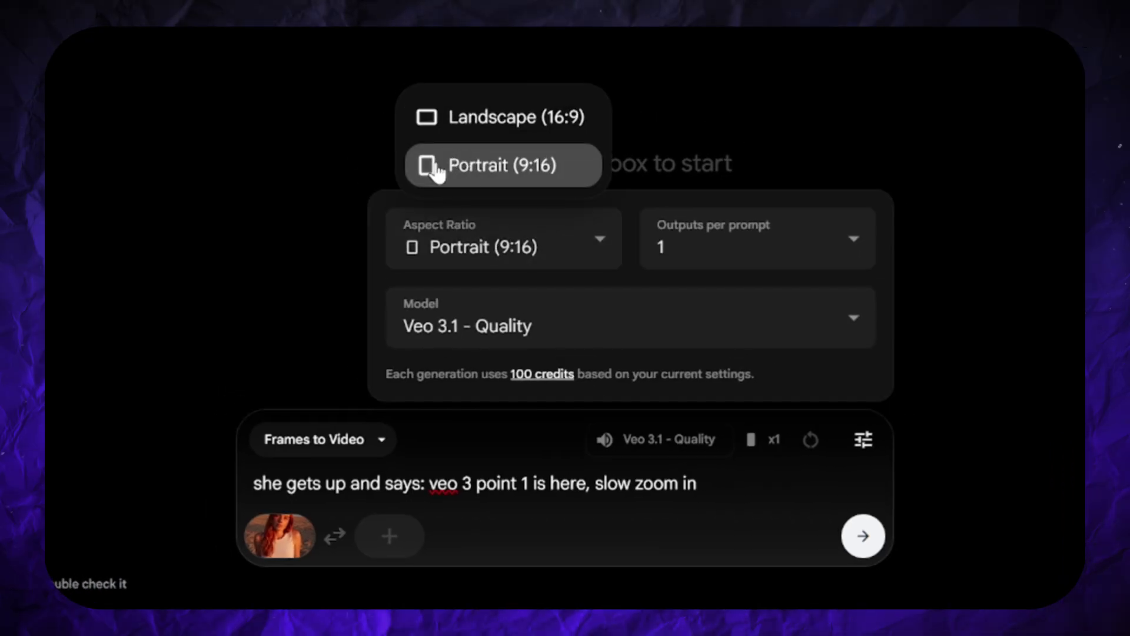
click(723, 251)
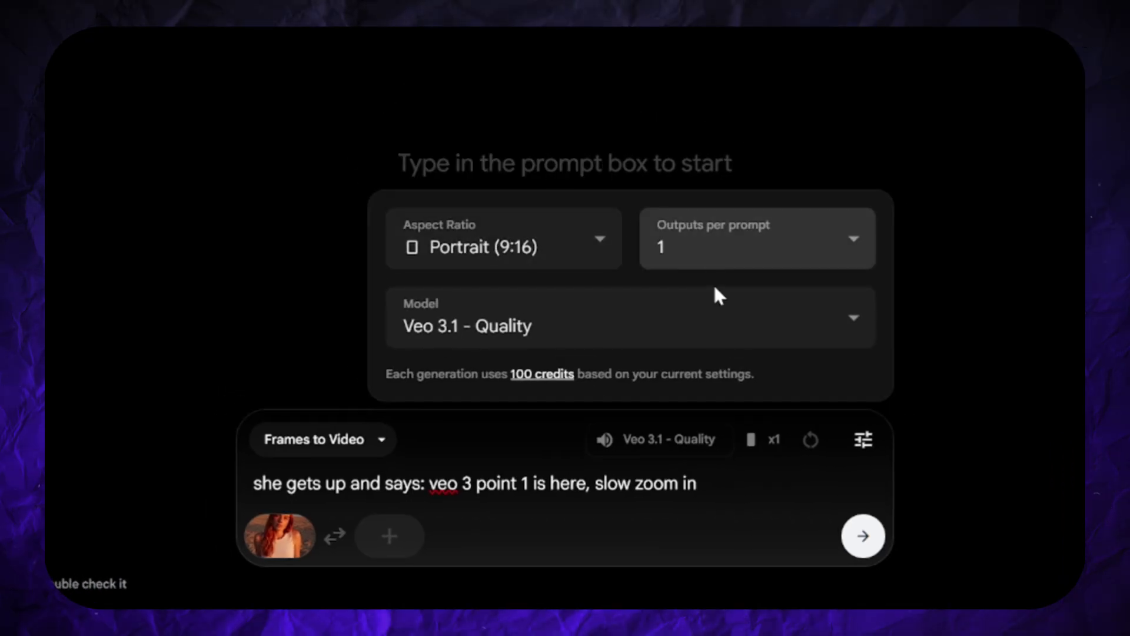
click(769, 505)
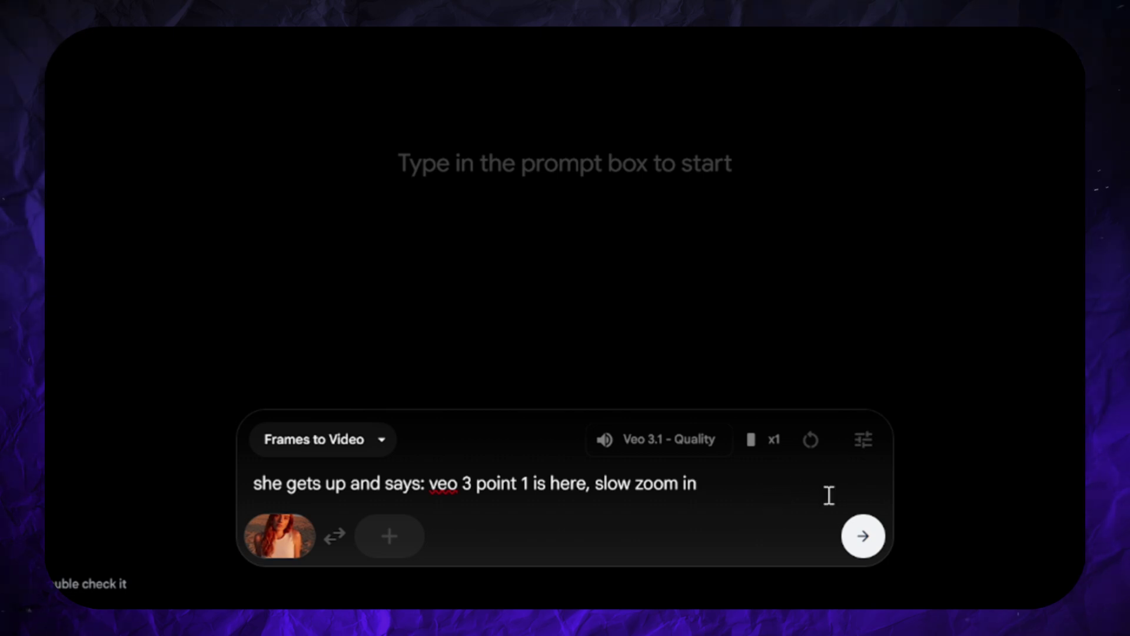
click(863, 536)
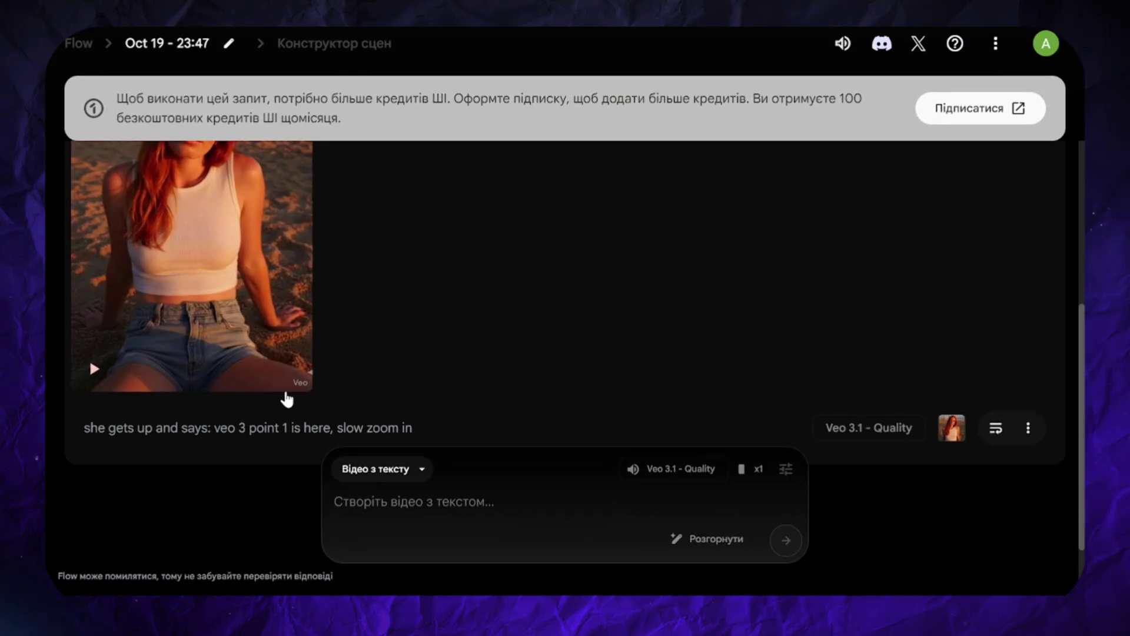
scroll(287, 400, up, 5)
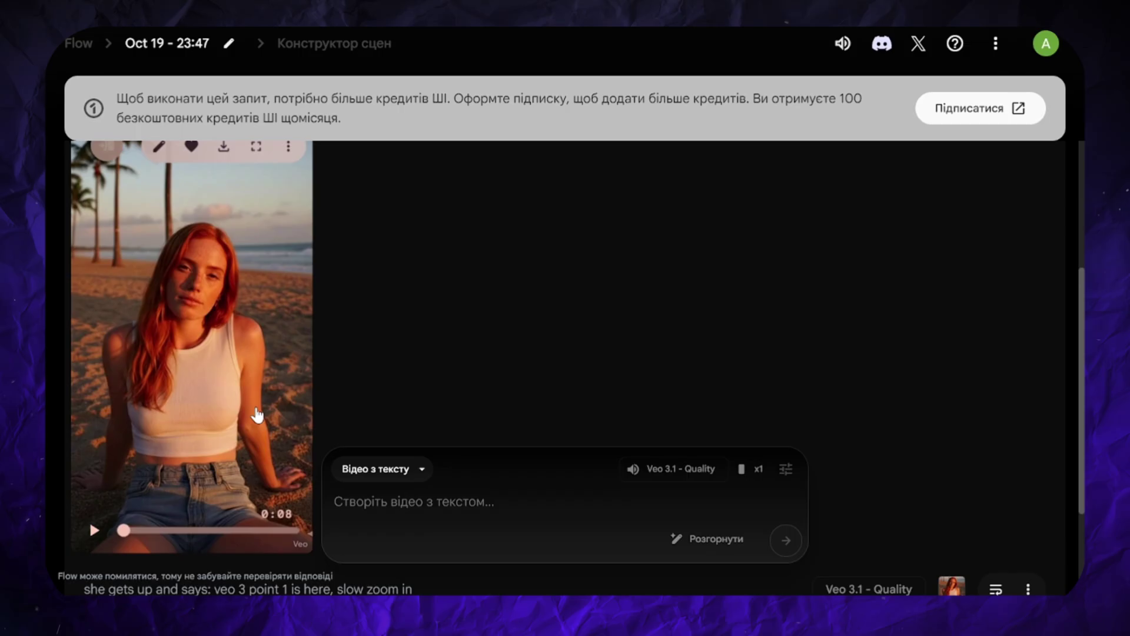